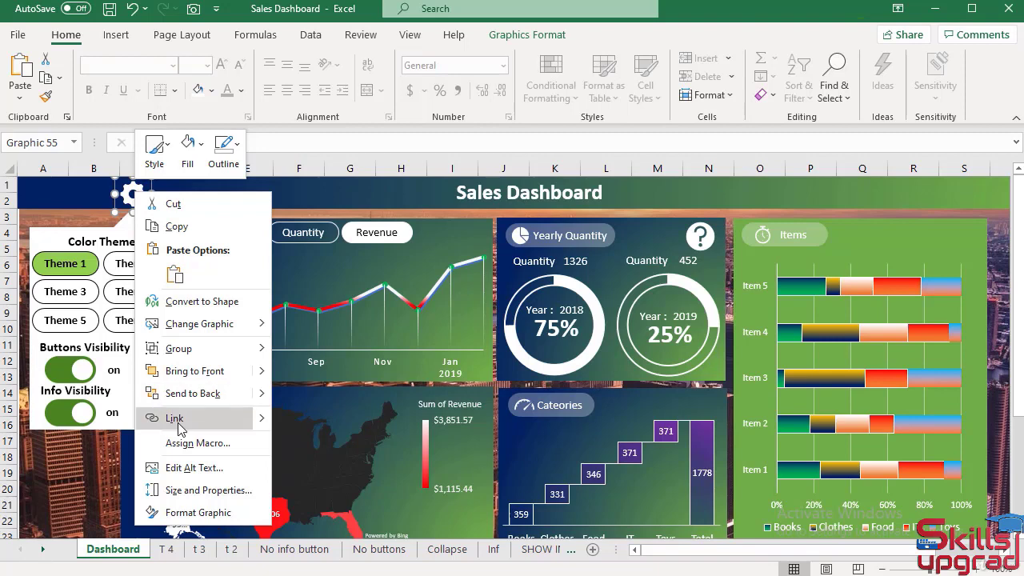
Hyperlink the gear icon in the dashboard header to cell A1 of the Collapse sheet in this workbook
left_click(174, 418)
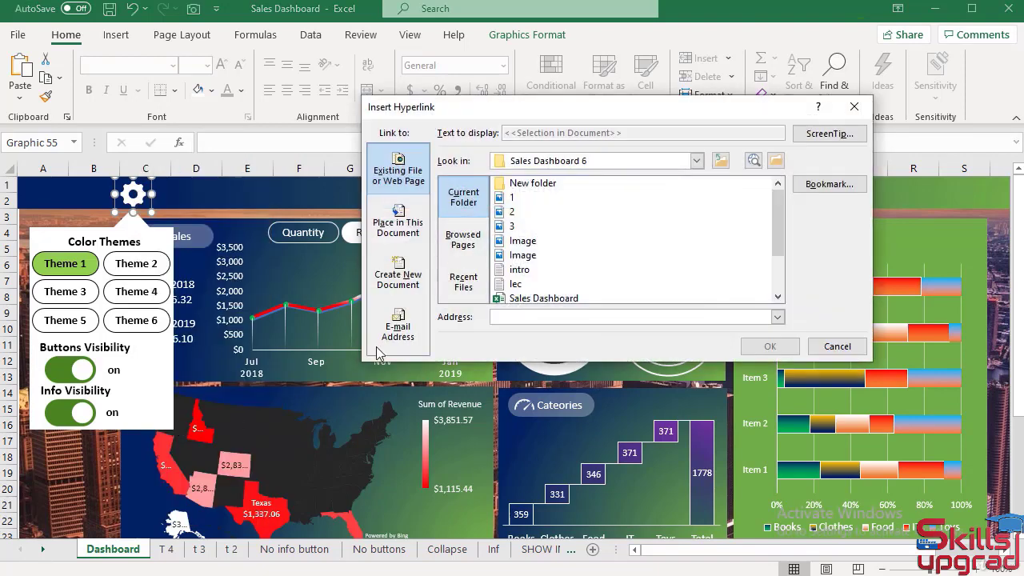
left_click(394, 232)
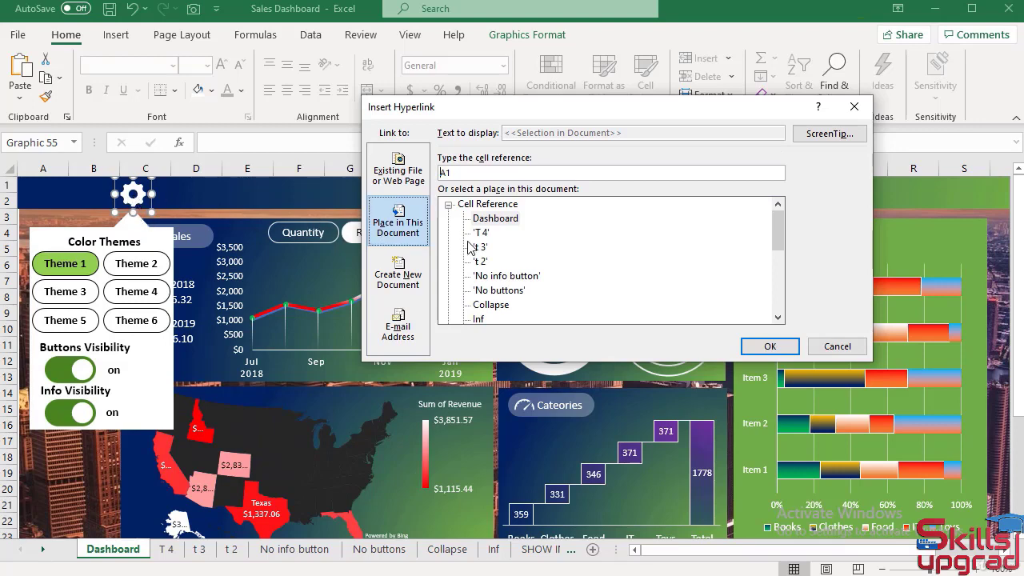
left_click(496, 306)
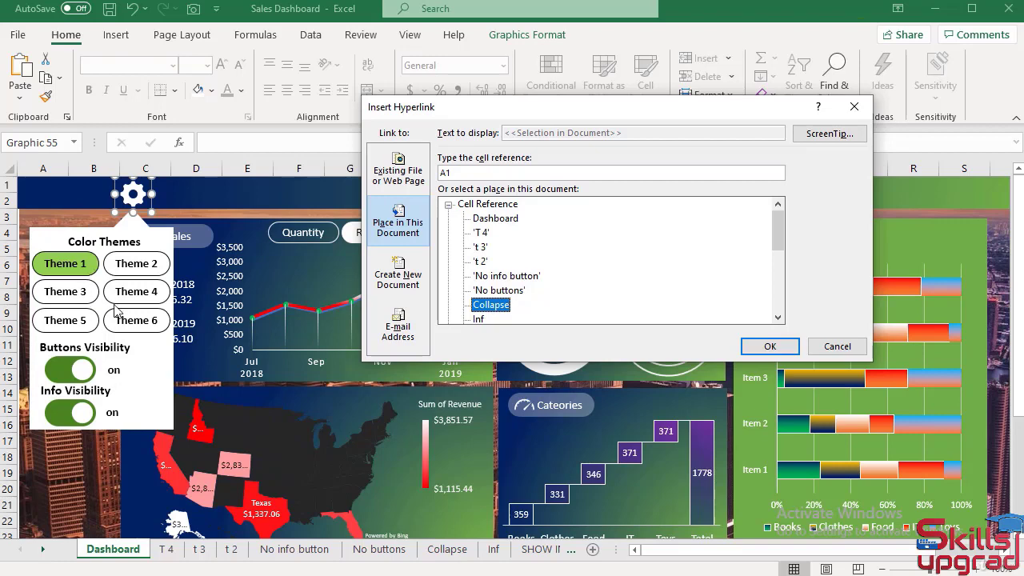
left_click(765, 348)
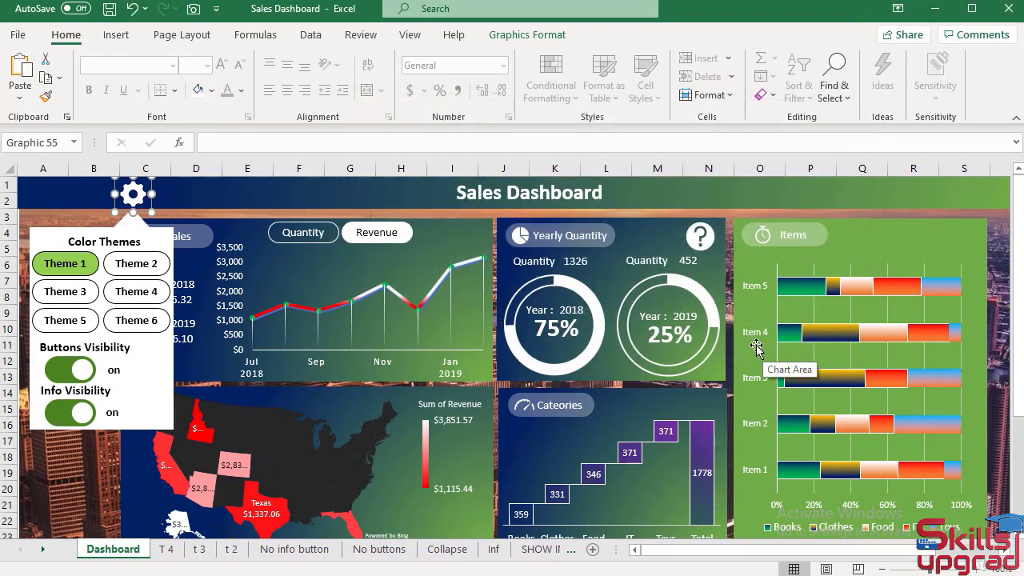
Hyperlink the Theme 1 button in the settings panel to cell A1 of the Dashboard sheet
left_click(73, 263, "ctrl")
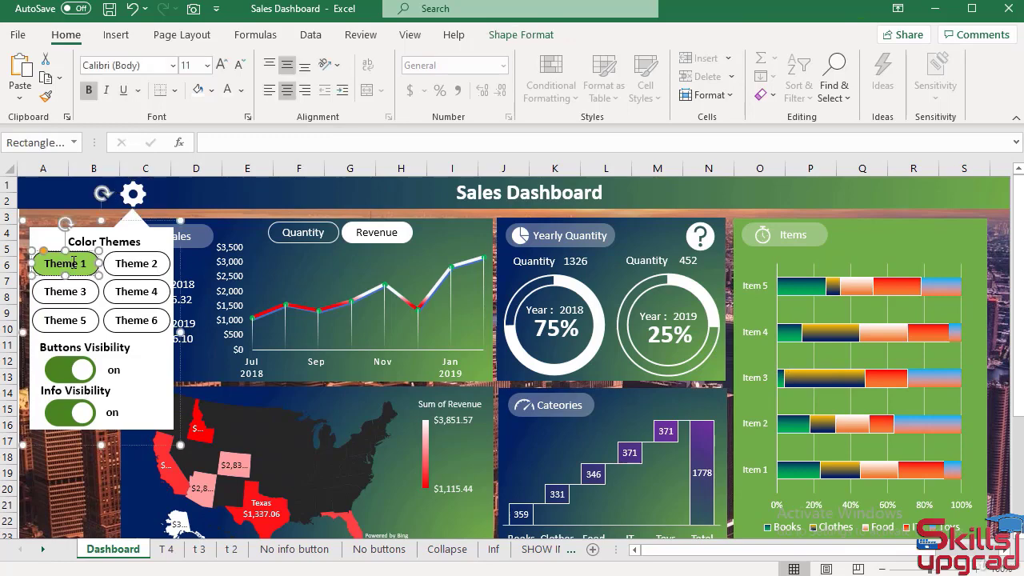
right_click(74, 263)
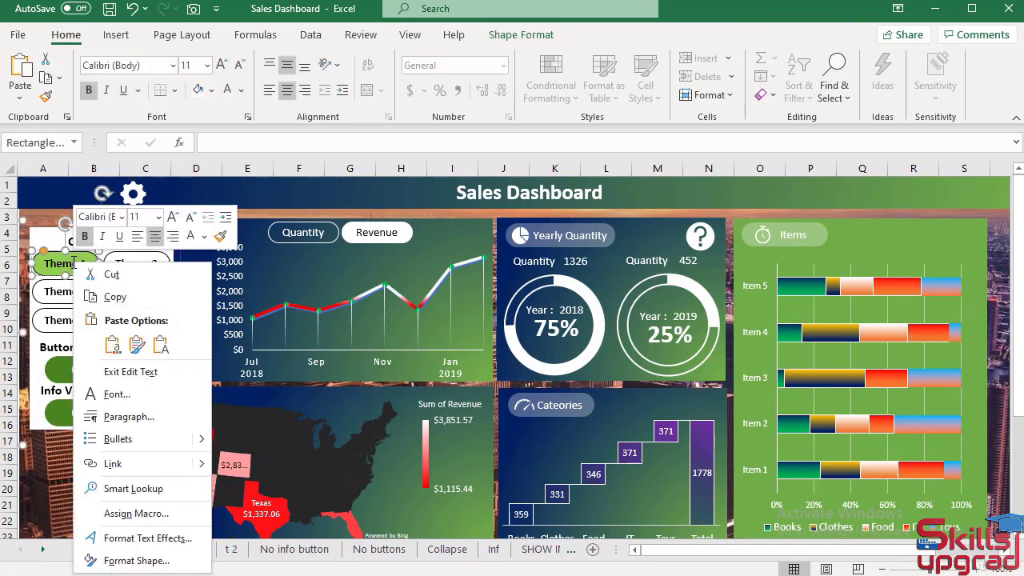
left_click(113, 464)
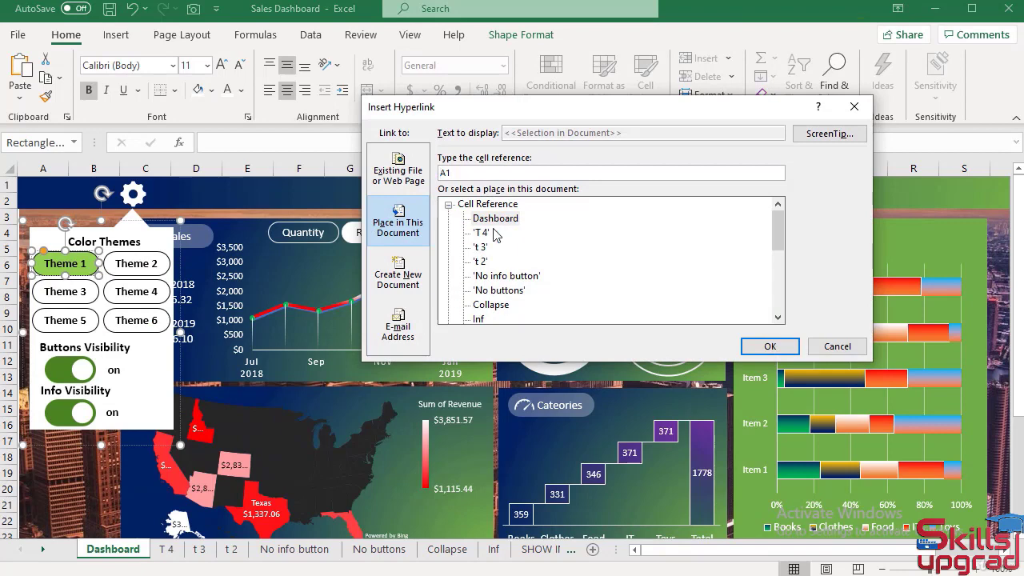
left_click(496, 218)
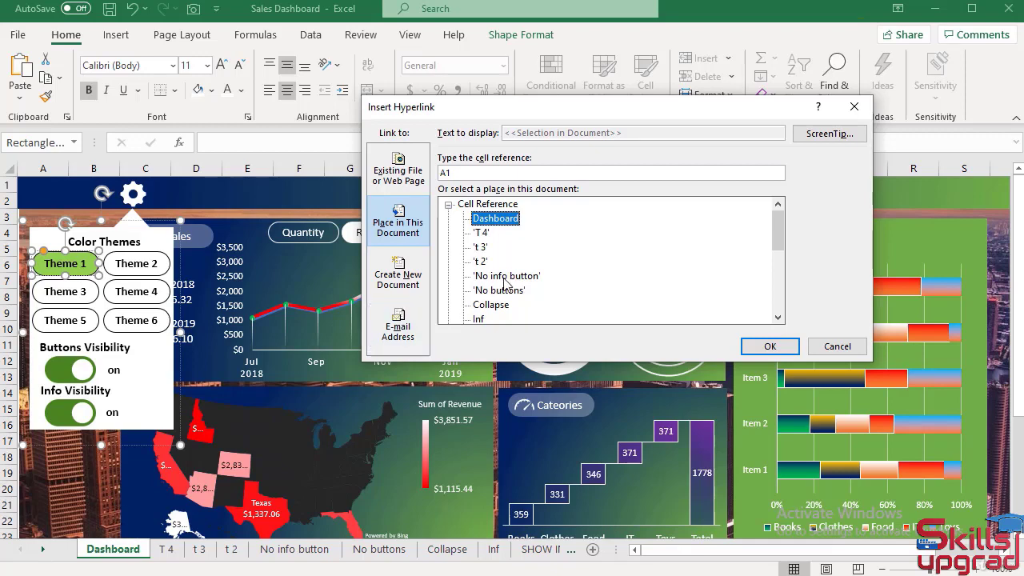
left_click(769, 346)
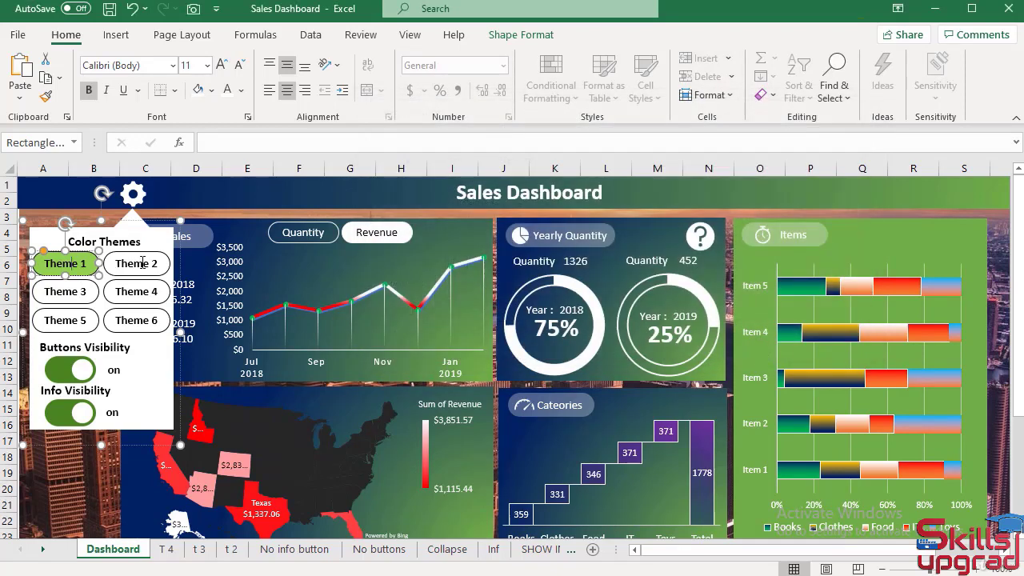
Hyperlink the Theme 2 button to cell A1 of the 't 2' sheet
right_click(142, 262)
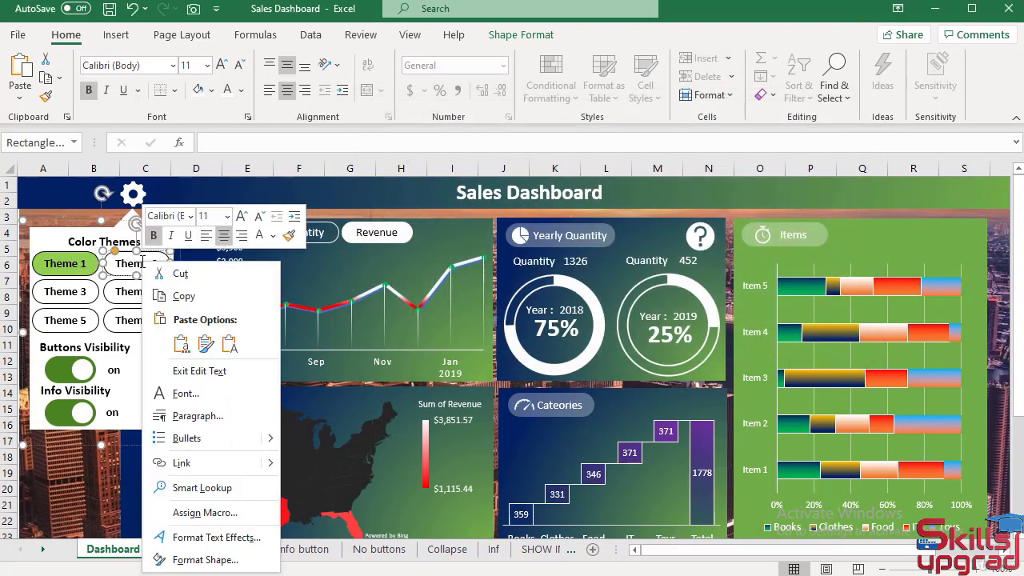
left_click(182, 463)
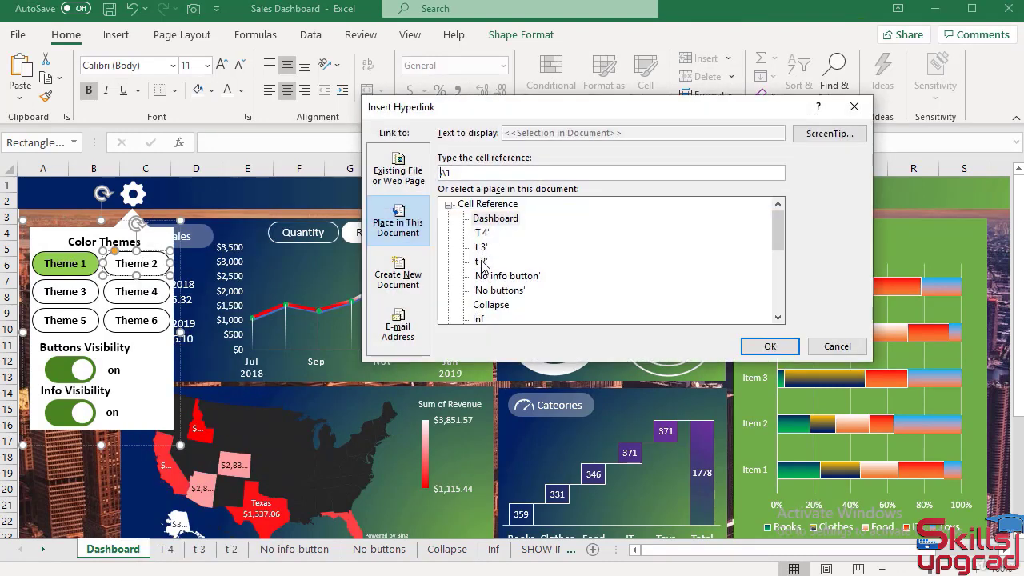
left_click(483, 262)
left_click(768, 345)
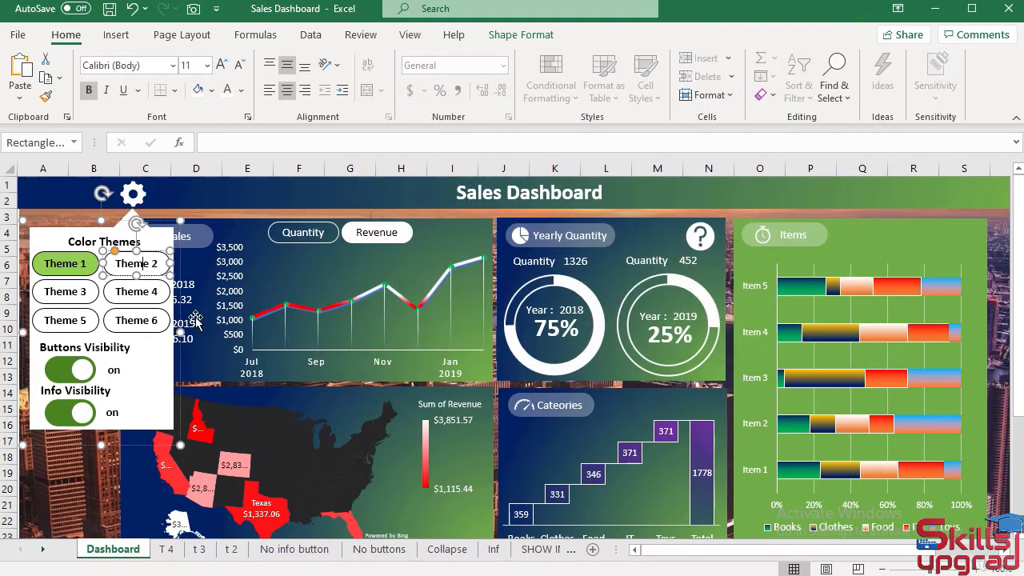
Hyperlink the Theme 3 button to cell A1 of the 't 3' sheet
left_click(64, 295)
right_click(64, 295)
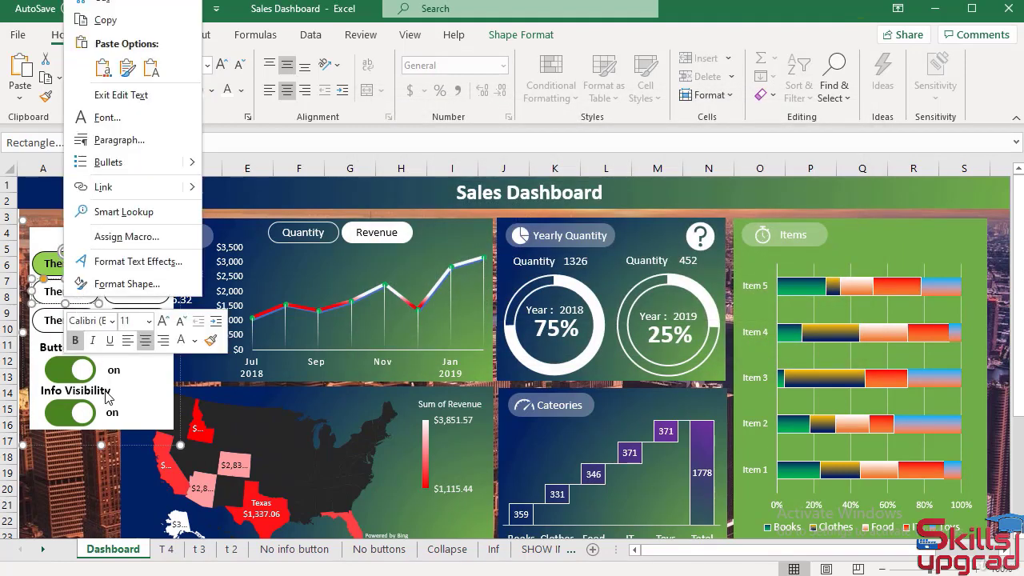
left_click(113, 194)
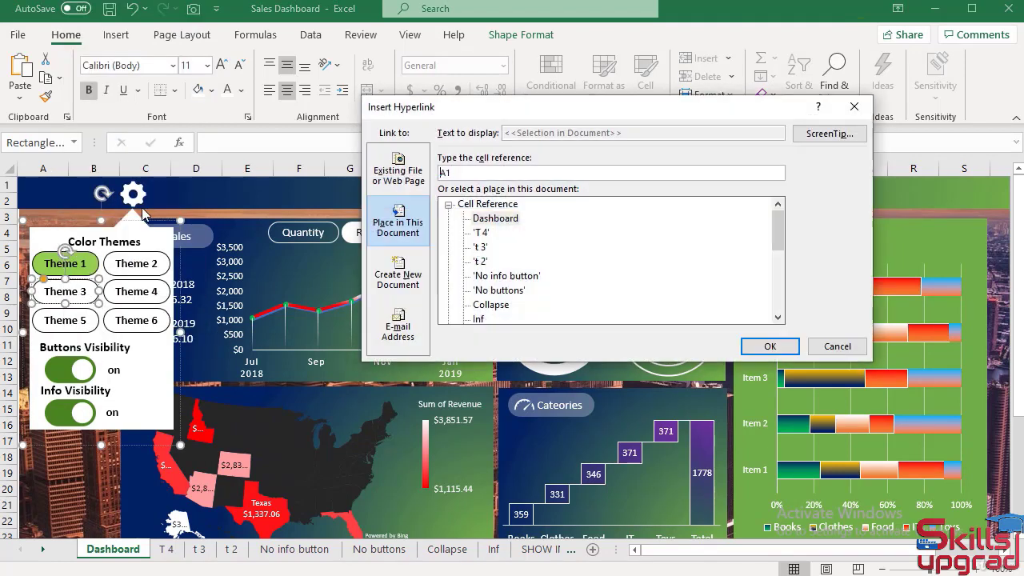
left_click(496, 247)
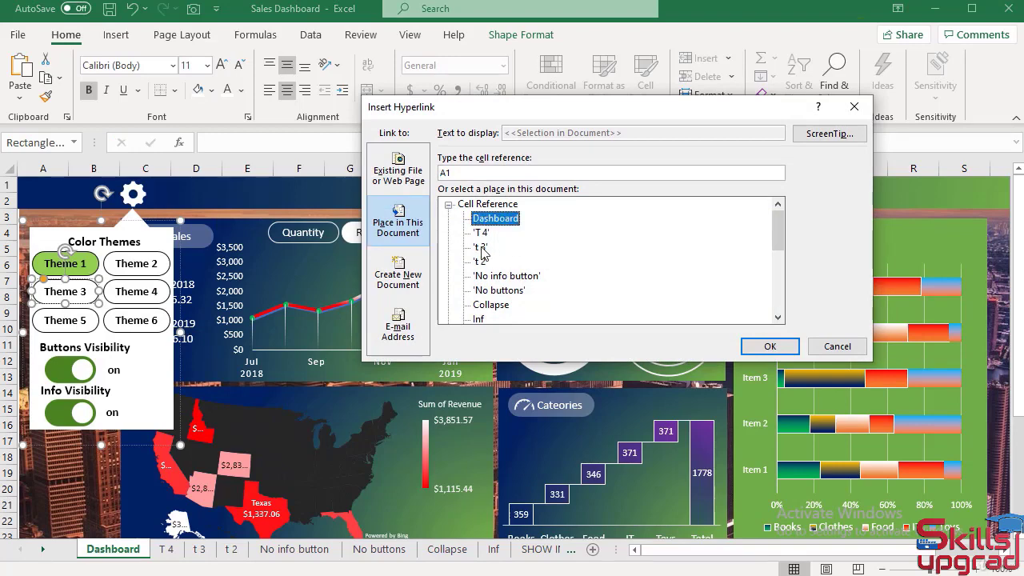
left_click(482, 252)
left_click(756, 345)
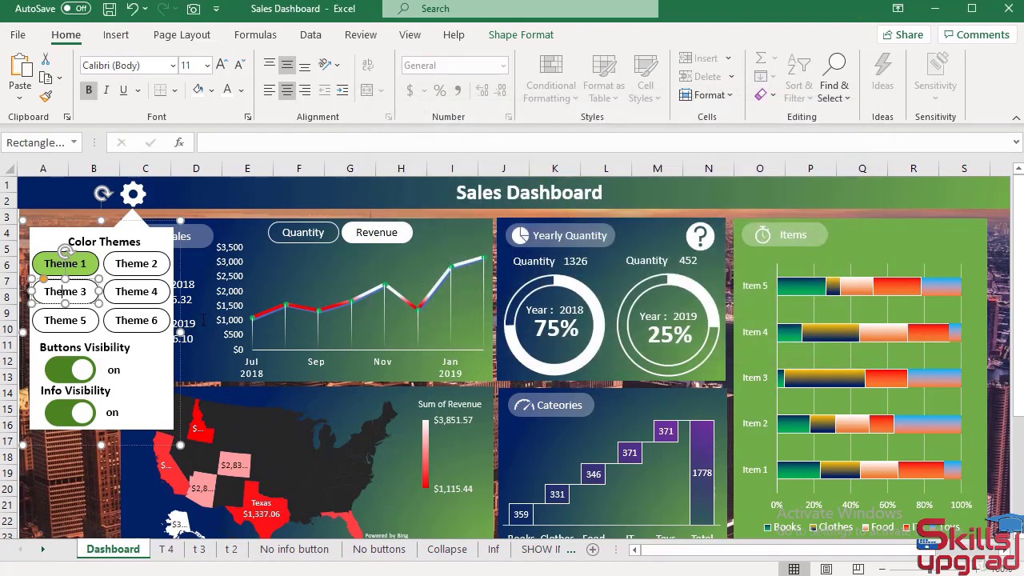
Hyperlink the Theme 4 button to cell A1 of the 'T 4' sheet
left_click(142, 287)
right_click(143, 286)
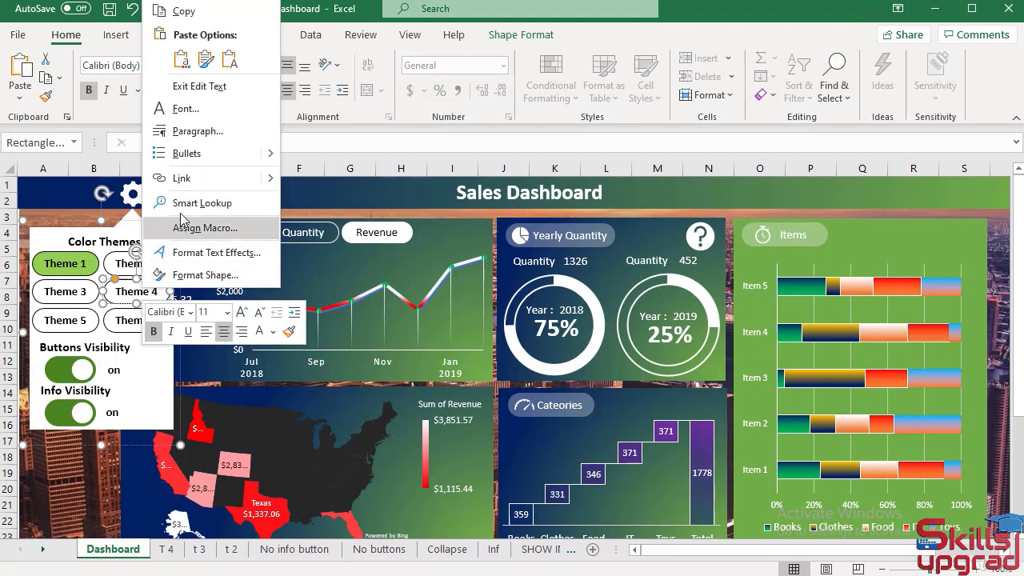
left_click(182, 178)
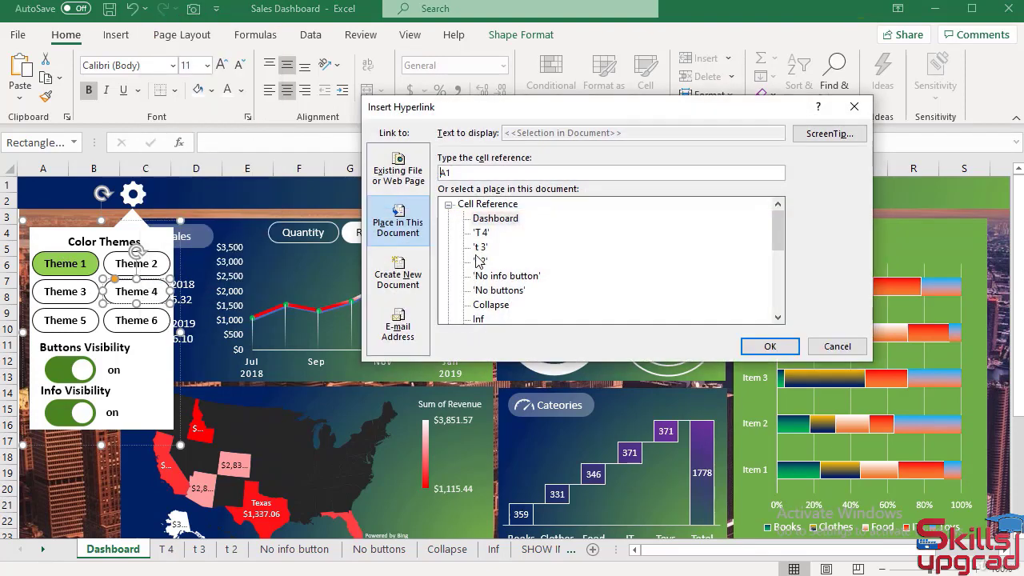
left_click(478, 232)
left_click(766, 346)
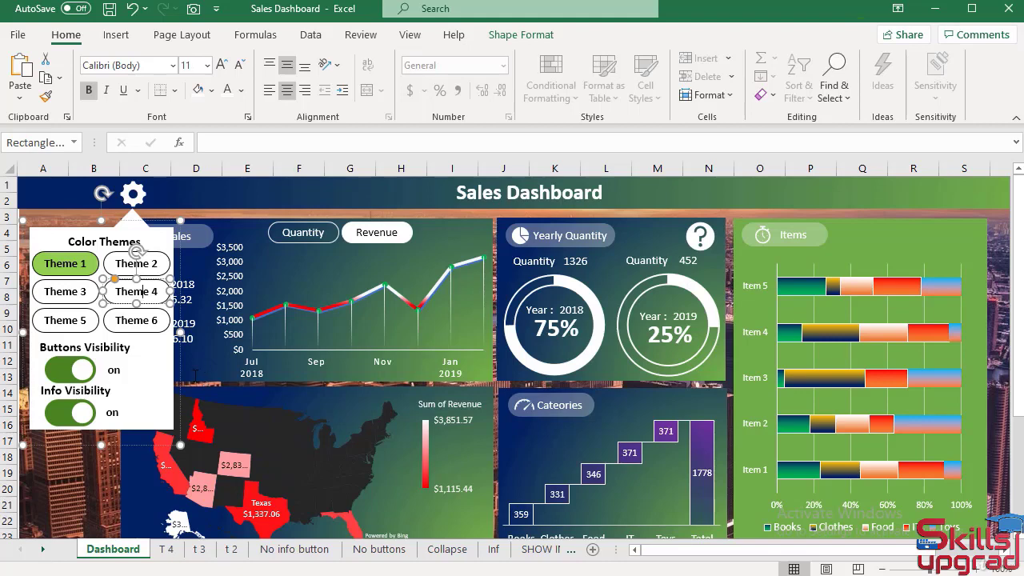
Hyperlink the Buttons Visibility toggle picture to cell A1 of the 'No buttons' sheet
right_click(68, 370)
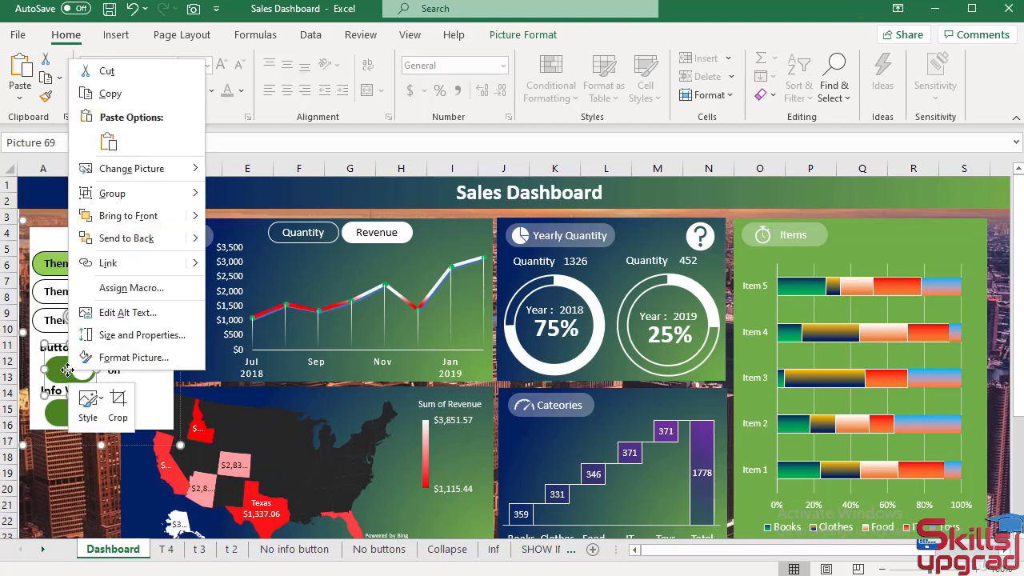
left_click(112, 263)
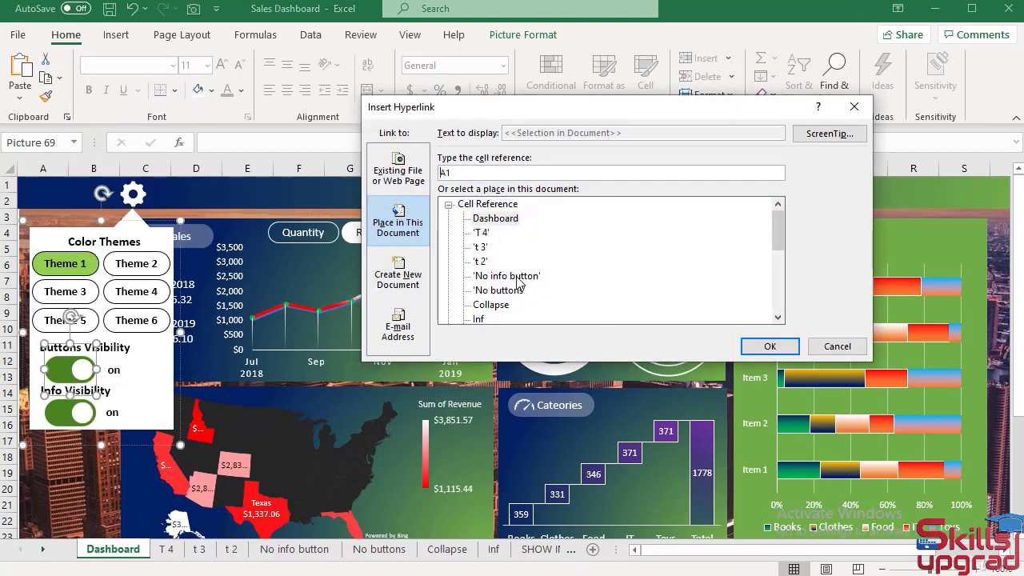
left_click(515, 290)
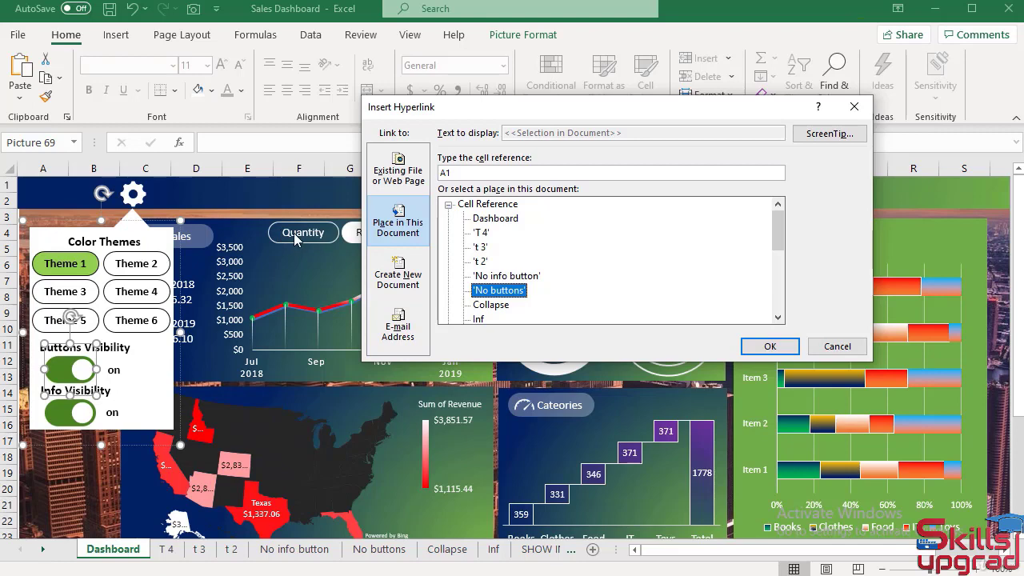
left_click(759, 346)
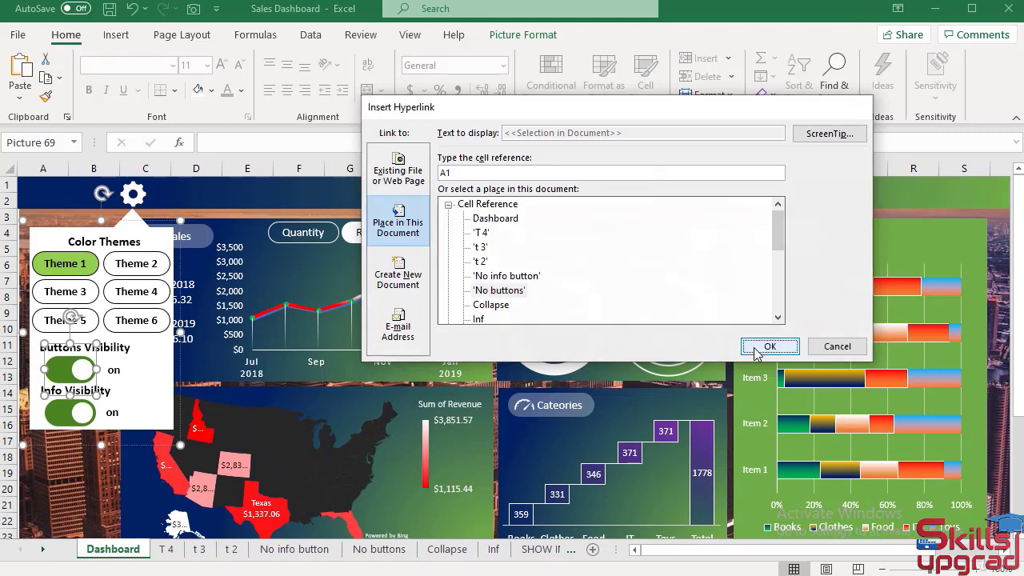
Hyperlink the Info Visibility toggle picture to cell A1 of the 'No info button' sheet
right_click(64, 412)
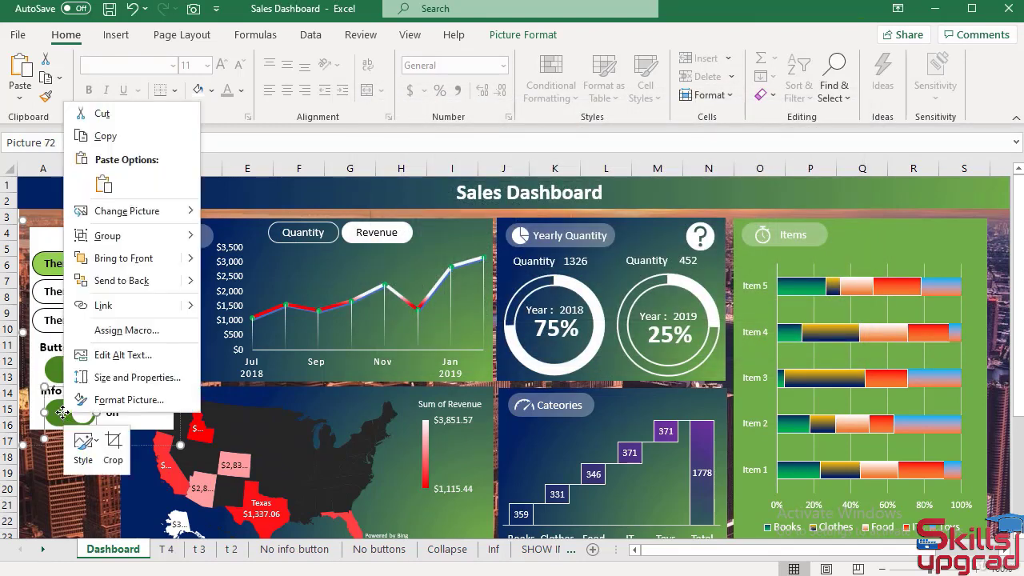
left_click(103, 305)
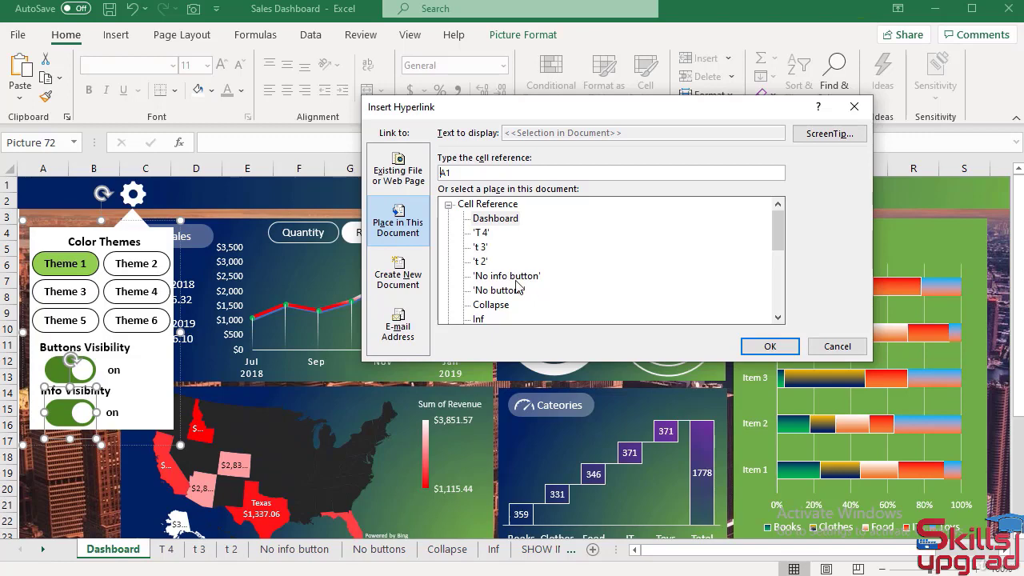
left_click(516, 276)
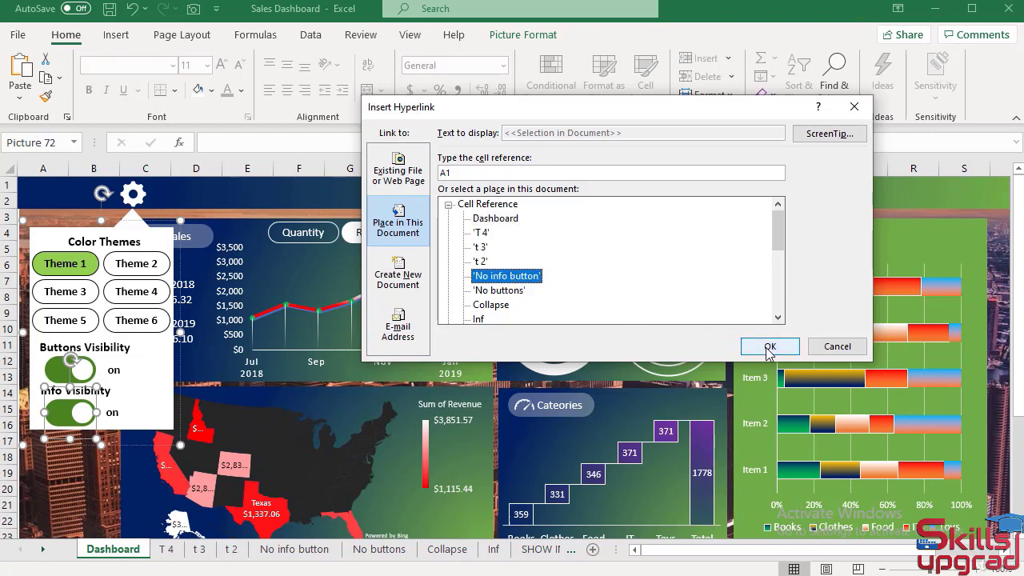
left_click(769, 347)
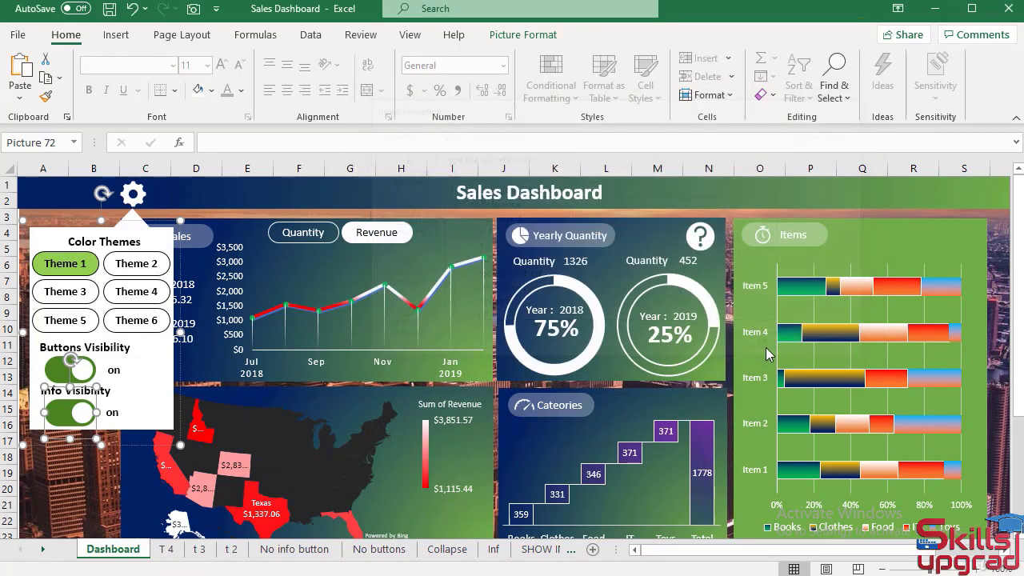
Hyperlink the Quantity button above the sales line chart to cell A1 of the Quantity sheet
right_click(308, 232)
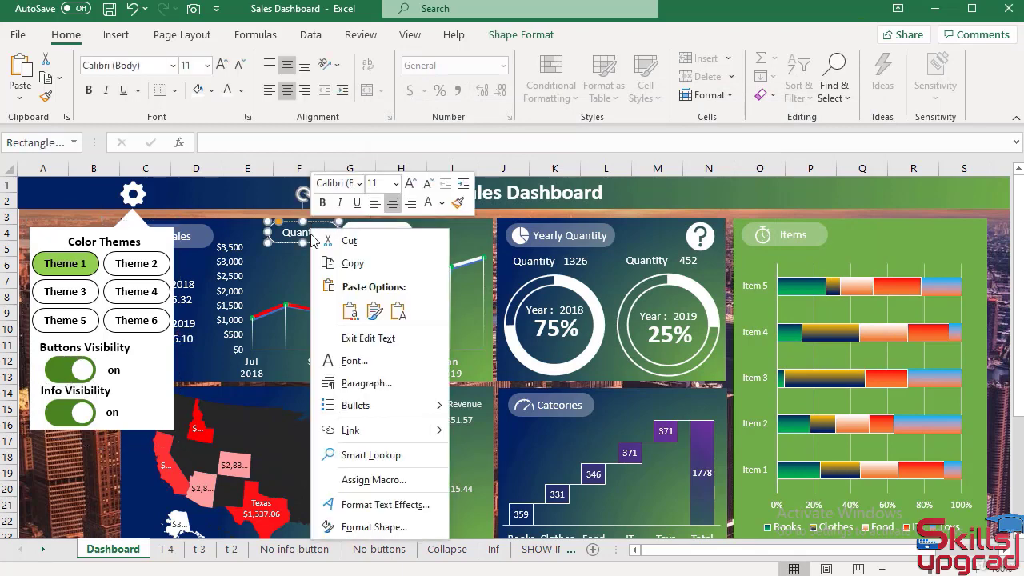
left_click(351, 430)
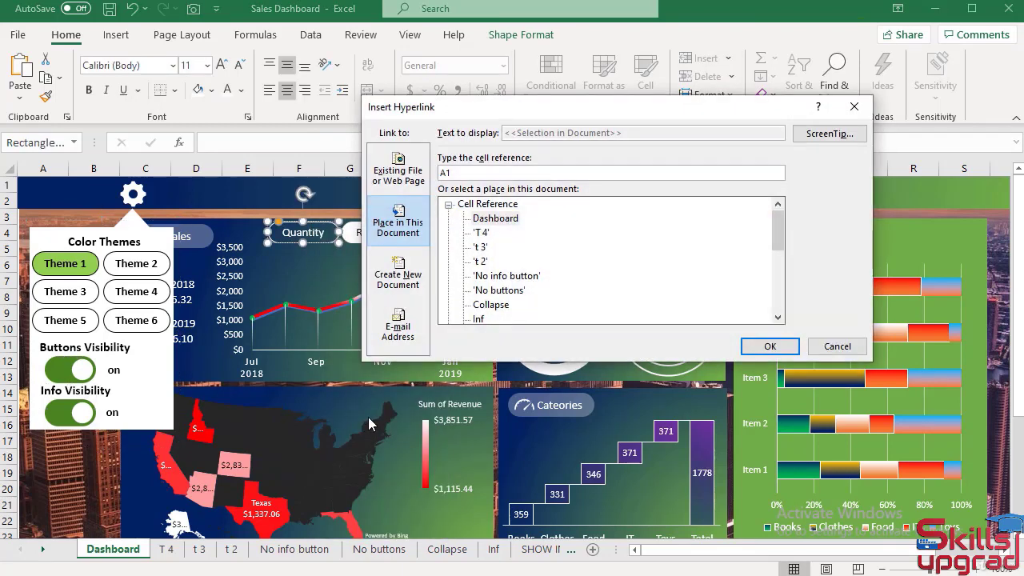
scroll(567, 275, "down", 2)
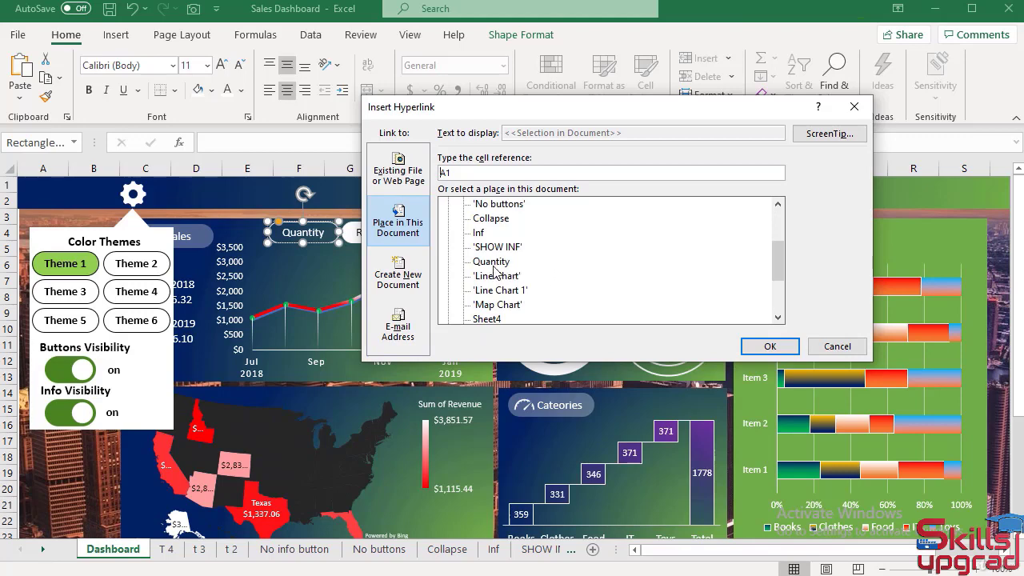
left_click(493, 264)
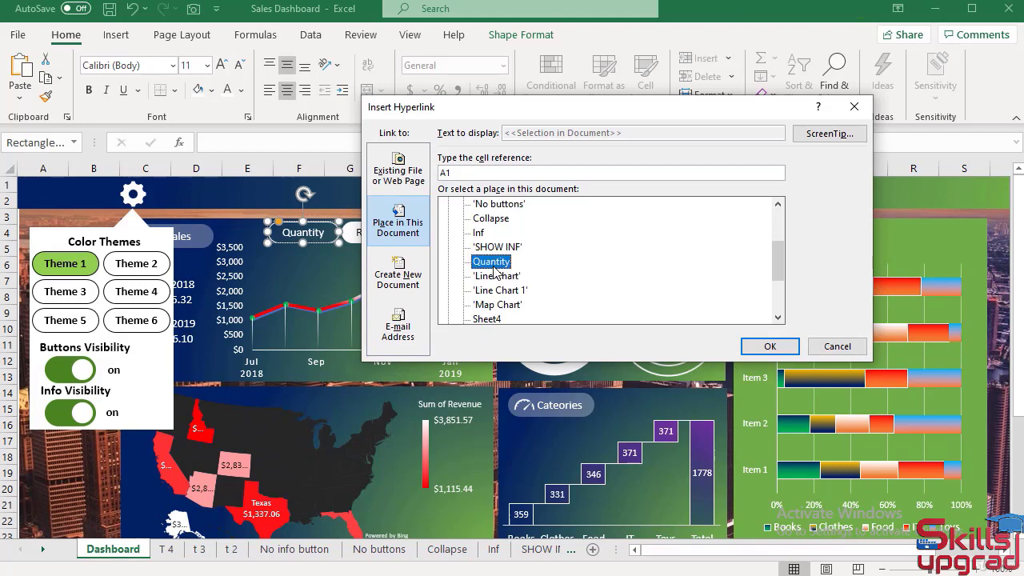
left_click(764, 347)
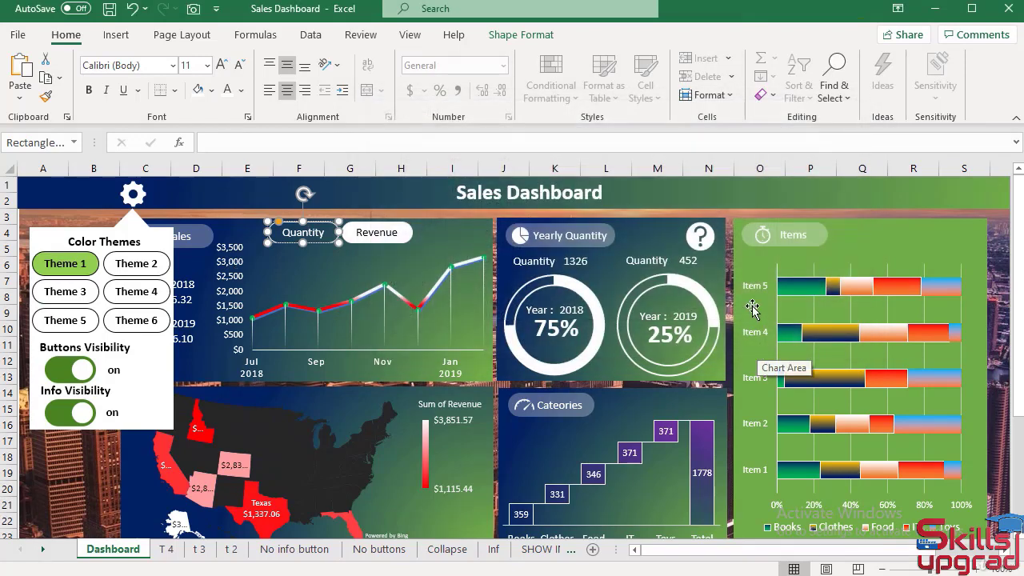
Hyperlink the question mark icon on the Yearly Quantity card to cell A1 of the 'SHOW INF' sheet
right_click(702, 234)
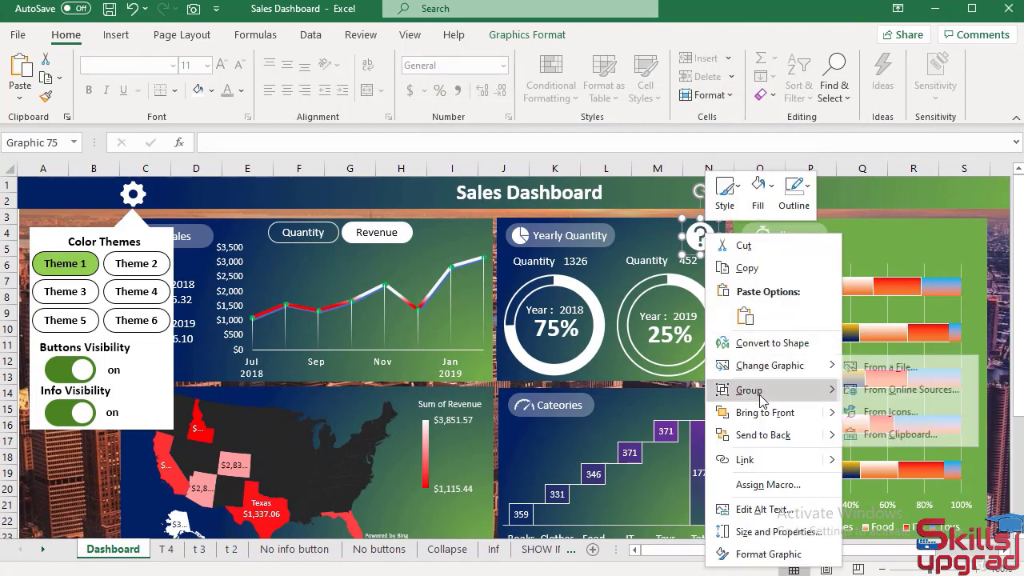
left_click(748, 460)
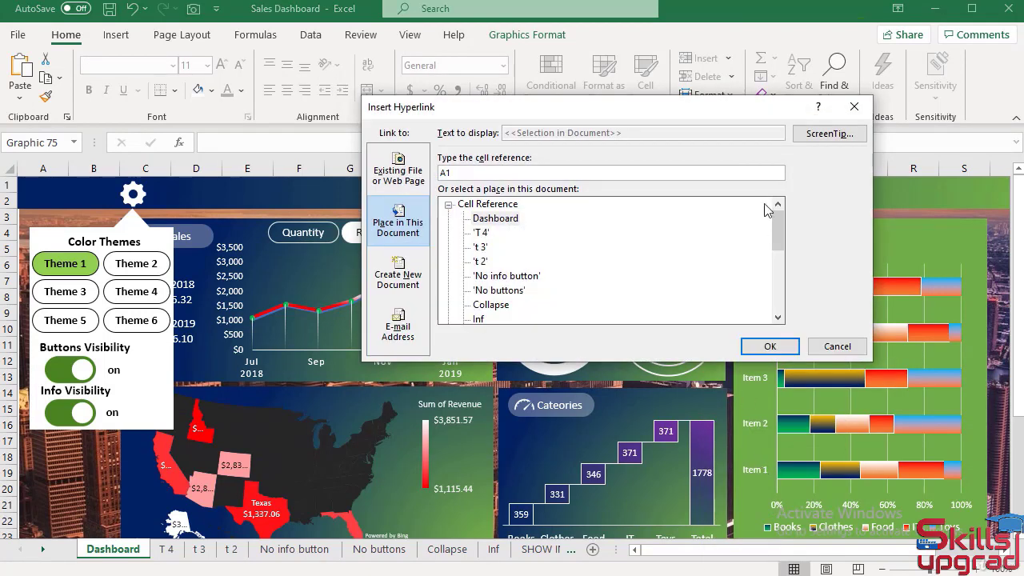
mouse_move(782, 234)
left_mouse_down()
mouse_move(784, 262)
mouse_move(784, 248)
left_mouse_up()
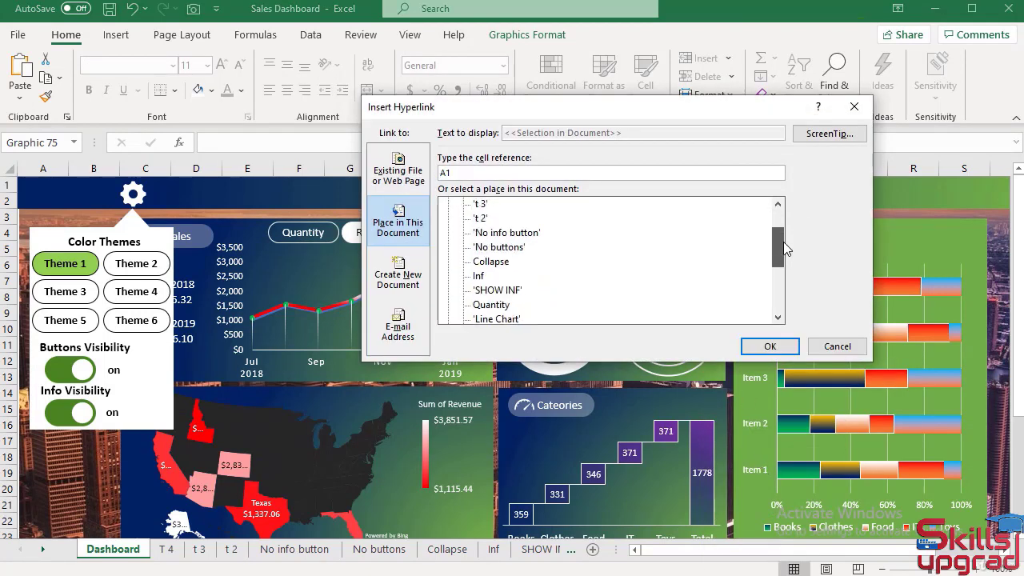
left_click(512, 290)
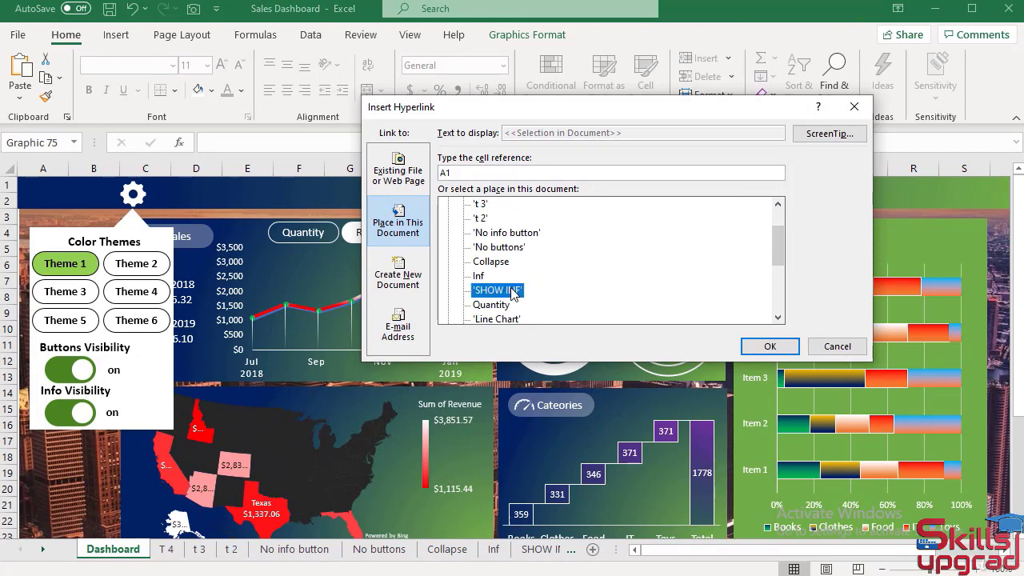
left_click(758, 347)
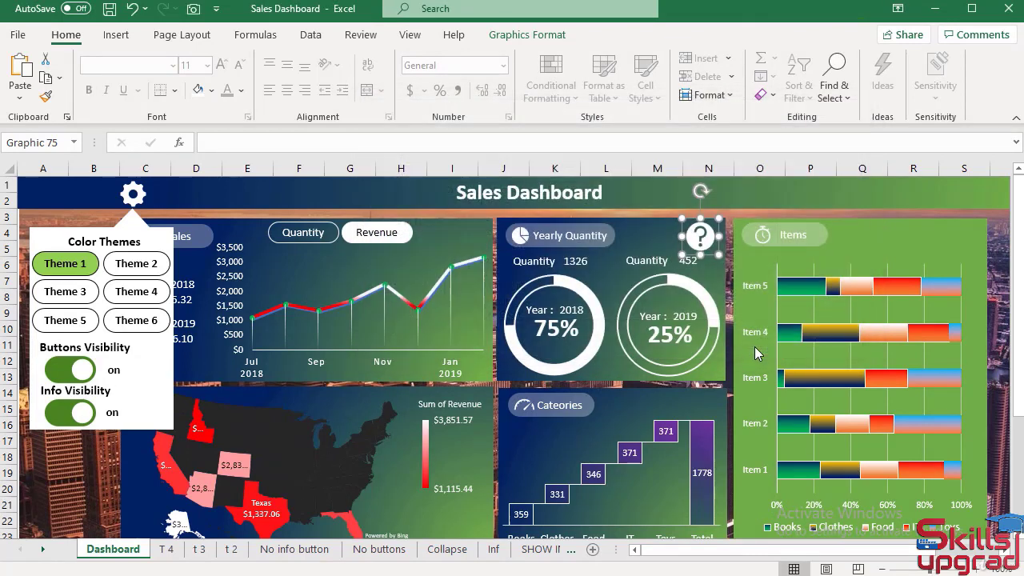
On the 'T 4' sheet, hyperlink the Theme 1 button to cell A1 of the Dashboard sheet
left_click(168, 550)
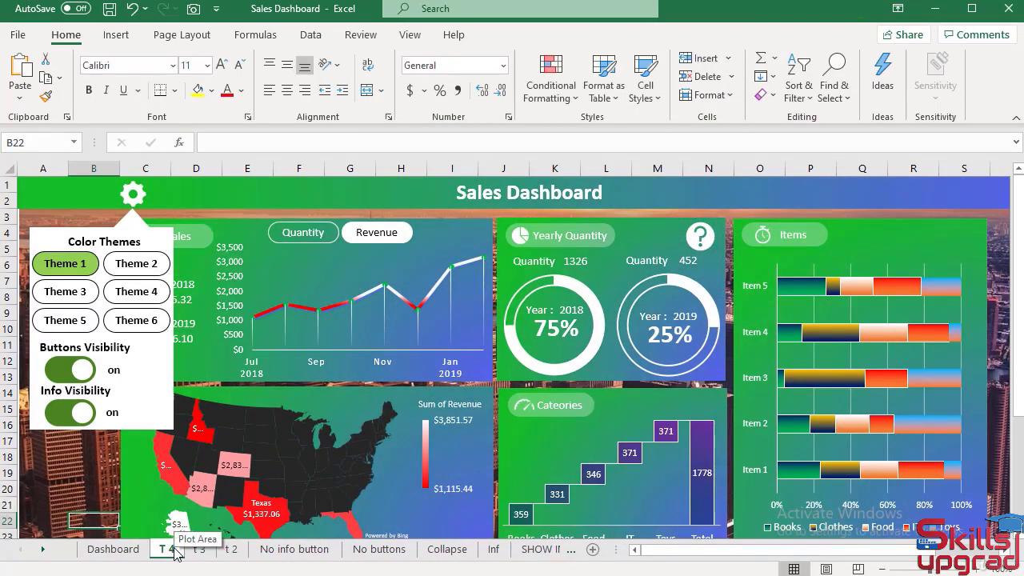
right_click(76, 266)
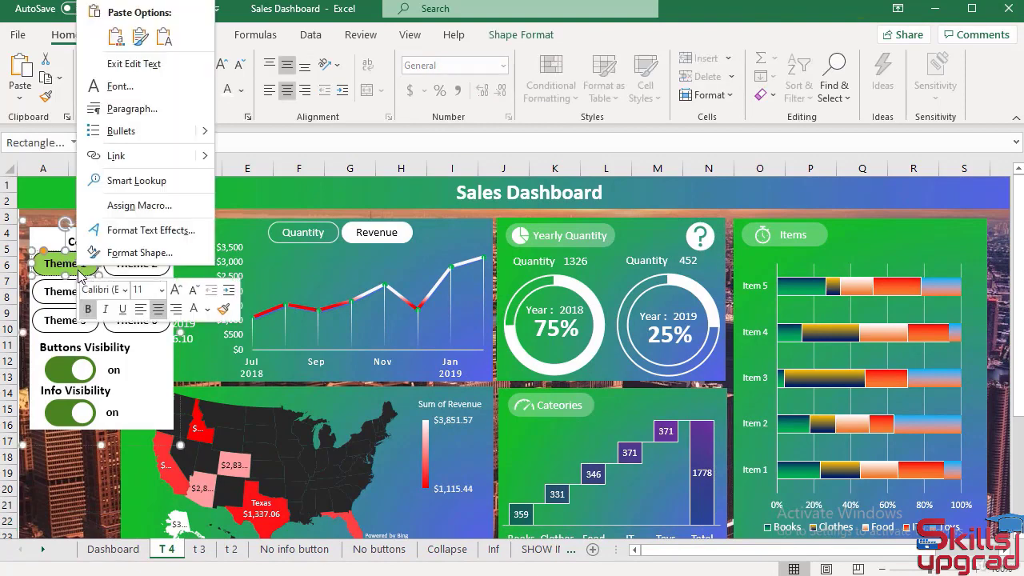
left_click(112, 160)
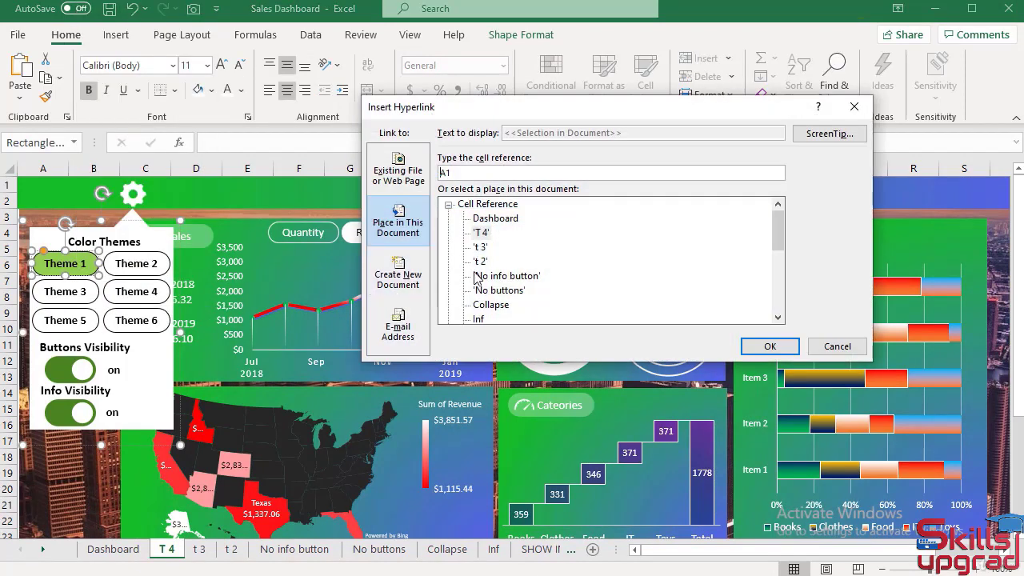
left_click(495, 221)
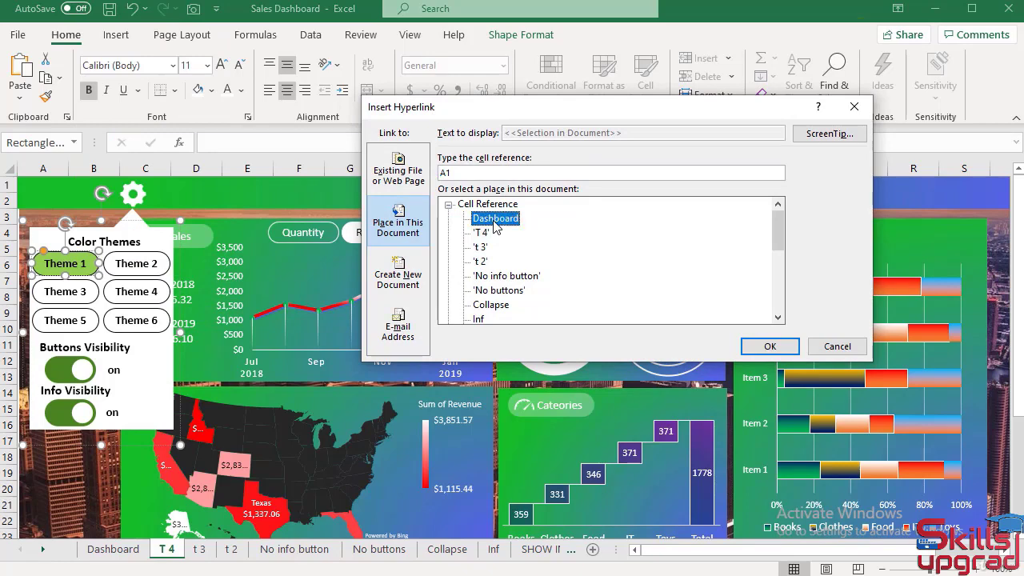
left_click(769, 346)
Hyperlink the Theme 2 button on the 'T 4' sheet to cell A1 of the 't 2' sheet
right_click(128, 270)
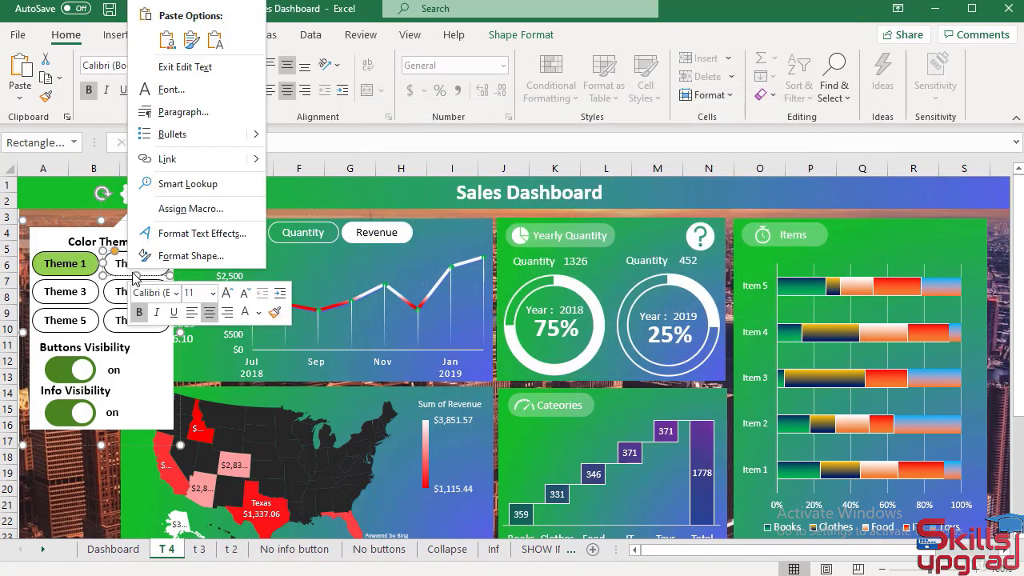
left_click(168, 157)
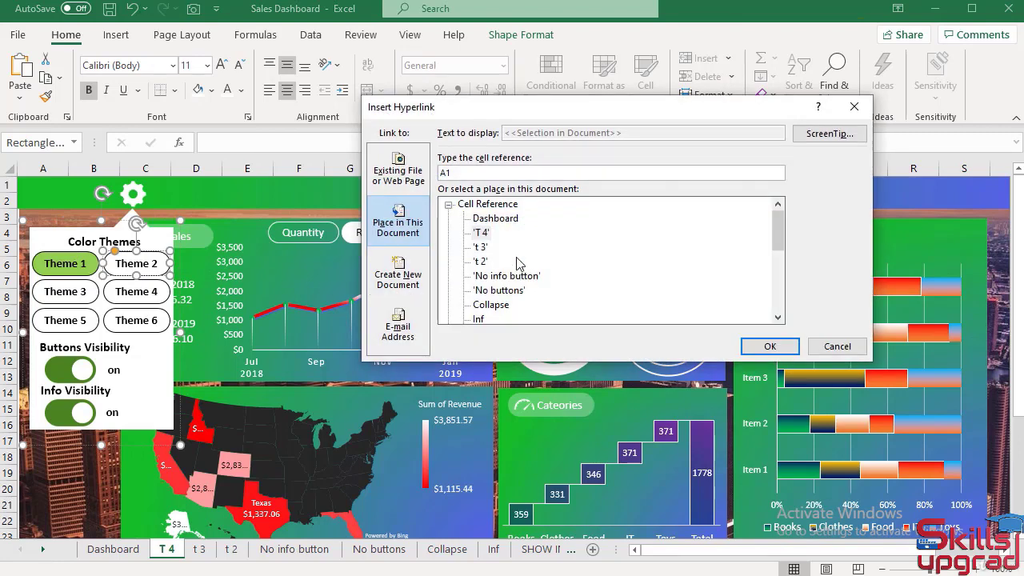
left_click(490, 263)
left_click(769, 346)
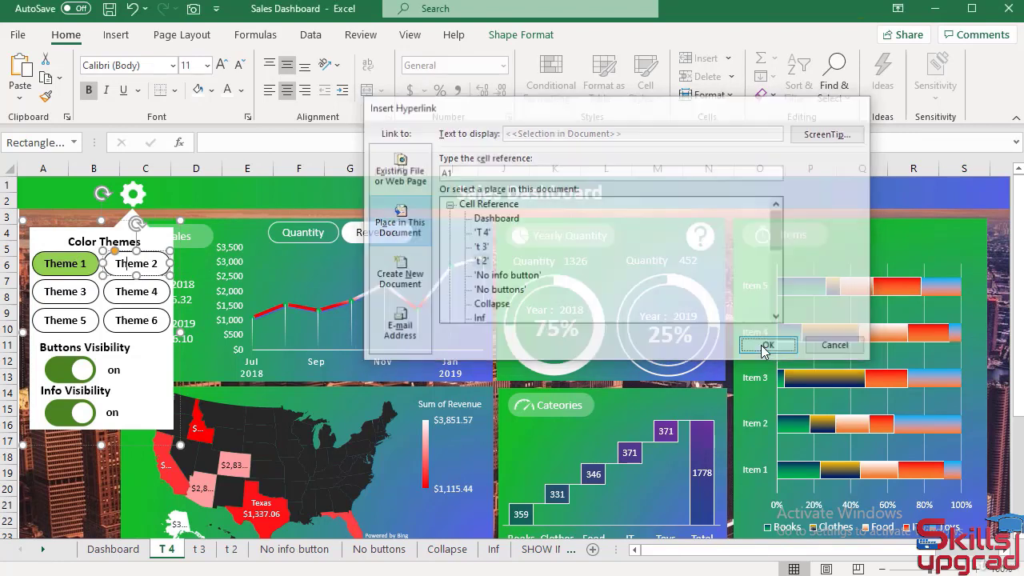
Hyperlink the Theme 3 button on the 'T 4' sheet to cell A1 of the 't 3' sheet
right_click(95, 300)
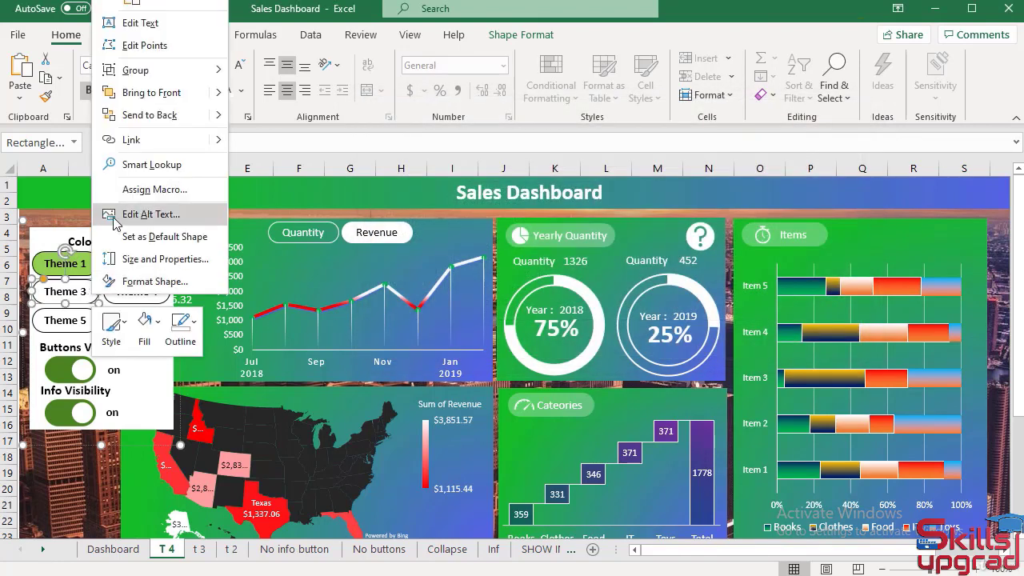
left_click(126, 141)
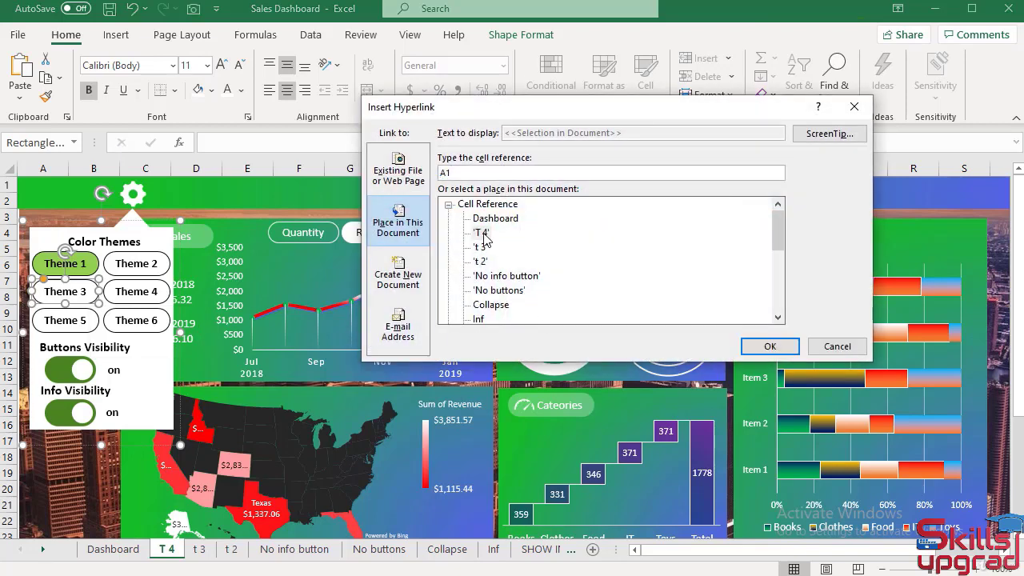
left_click(482, 247)
left_click(769, 346)
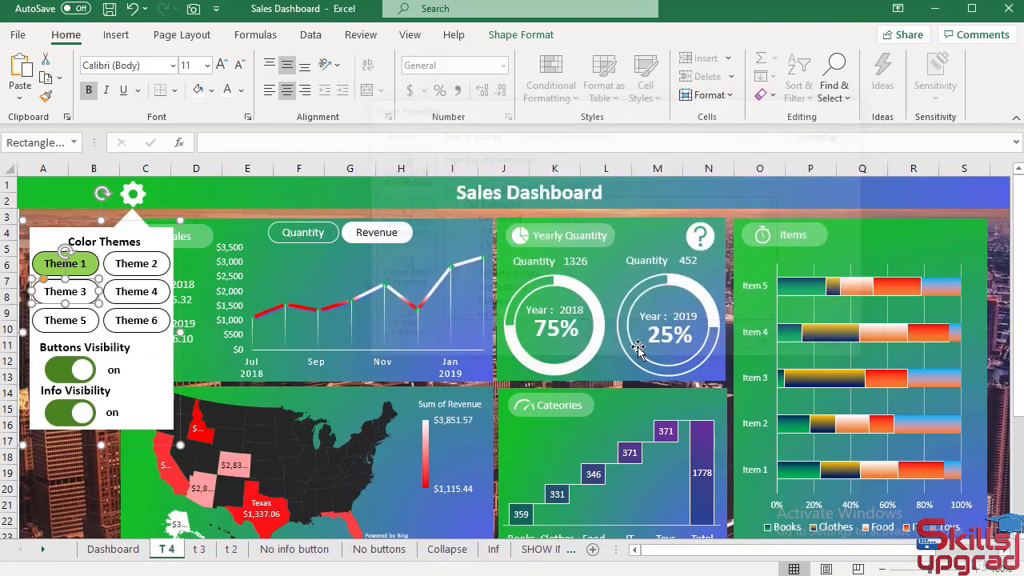
Hyperlink the Theme 4 button on the 'T 4' sheet to cell A1 of the 'T 4' sheet itself
right_click(158, 289)
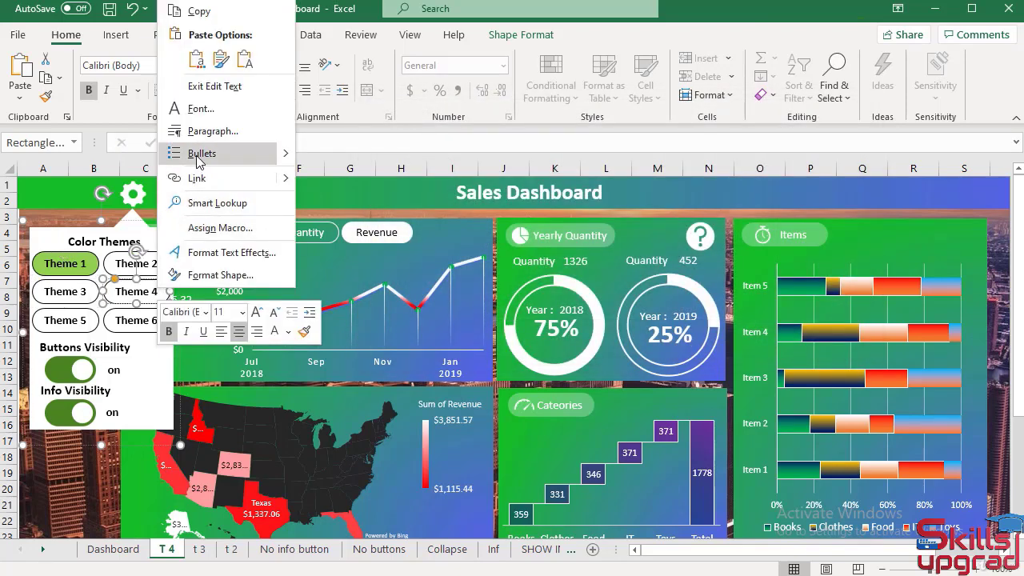
left_click(200, 179)
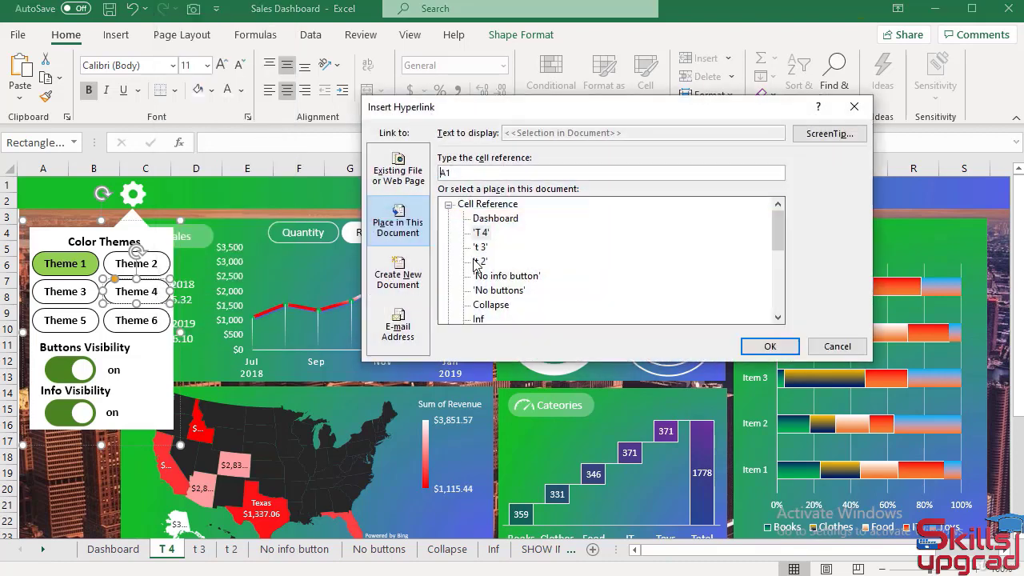
left_click(480, 232)
left_click(756, 352)
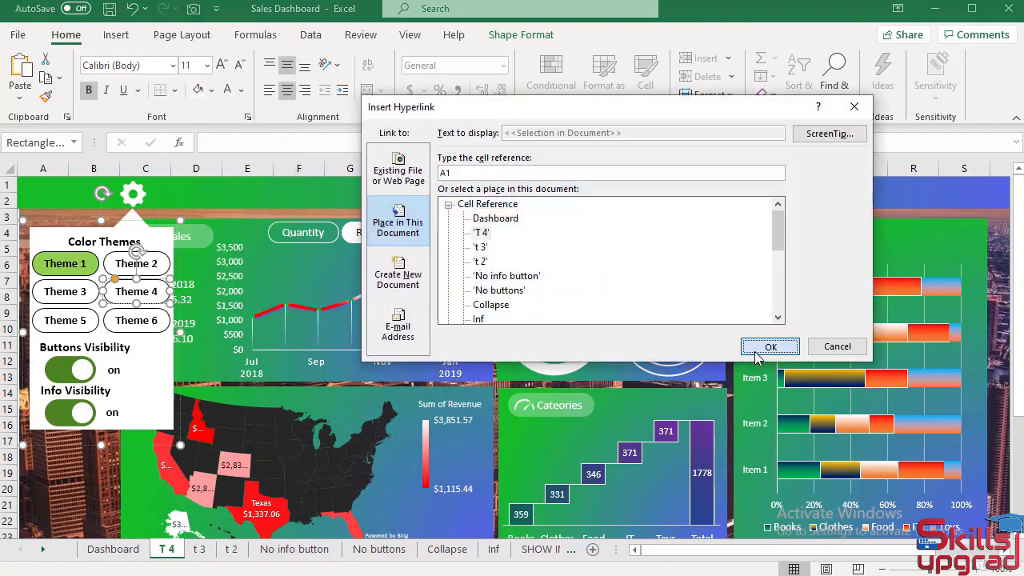
On the 't 3' sheet, hyperlink the Theme 1 button to cell A1 of the Dashboard sheet
left_click(199, 550)
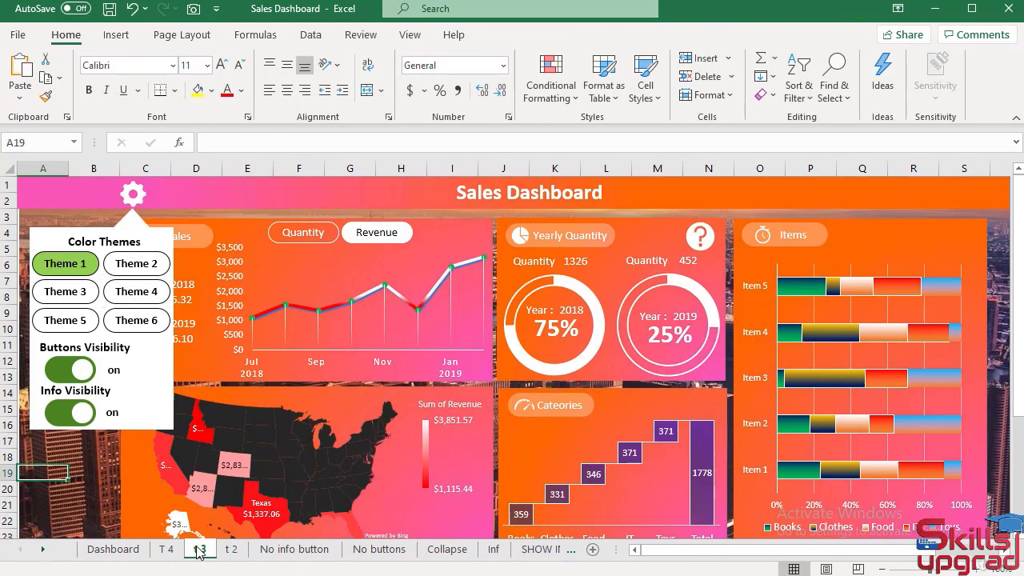
right_click(69, 262)
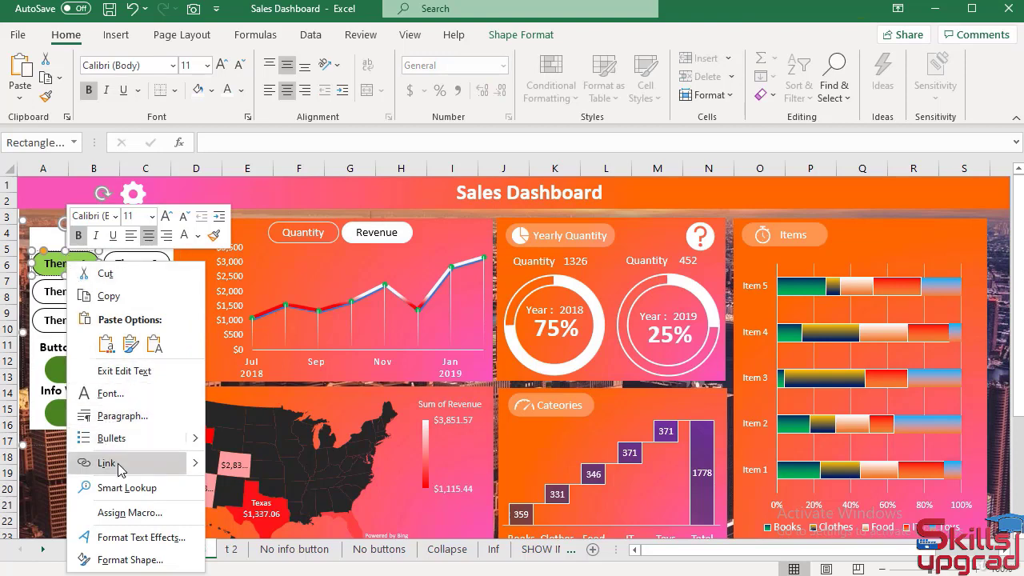
left_click(118, 468)
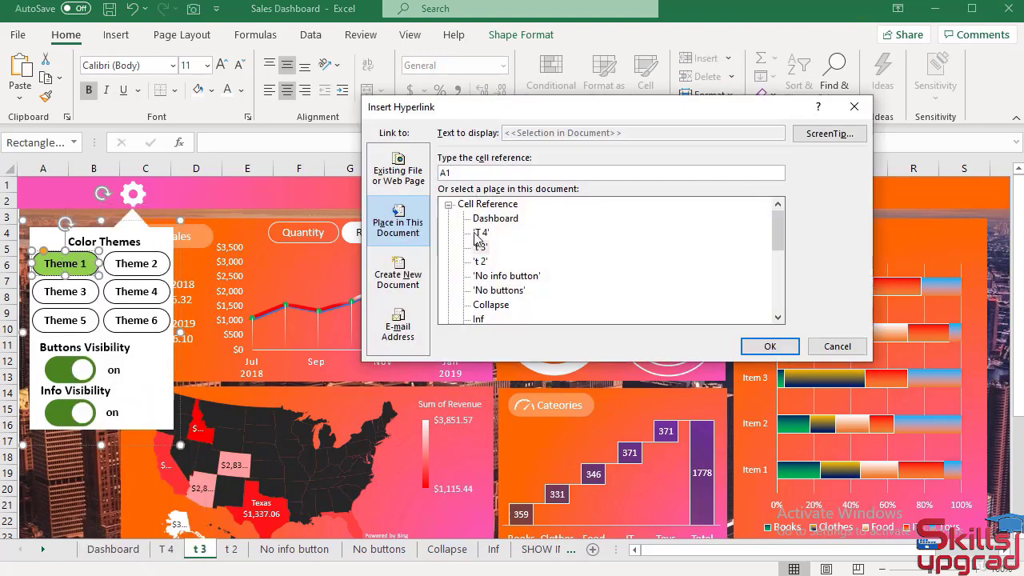
left_click(491, 218)
left_click(768, 345)
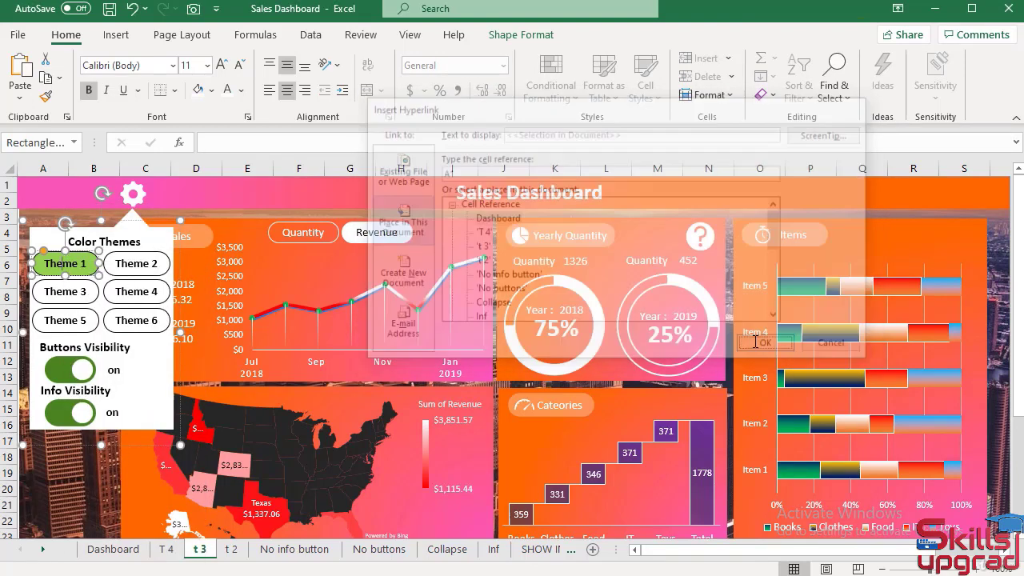
Hyperlink the Theme 2 button on the 't 3' sheet to cell A1 of the 't 2' sheet
right_click(156, 262)
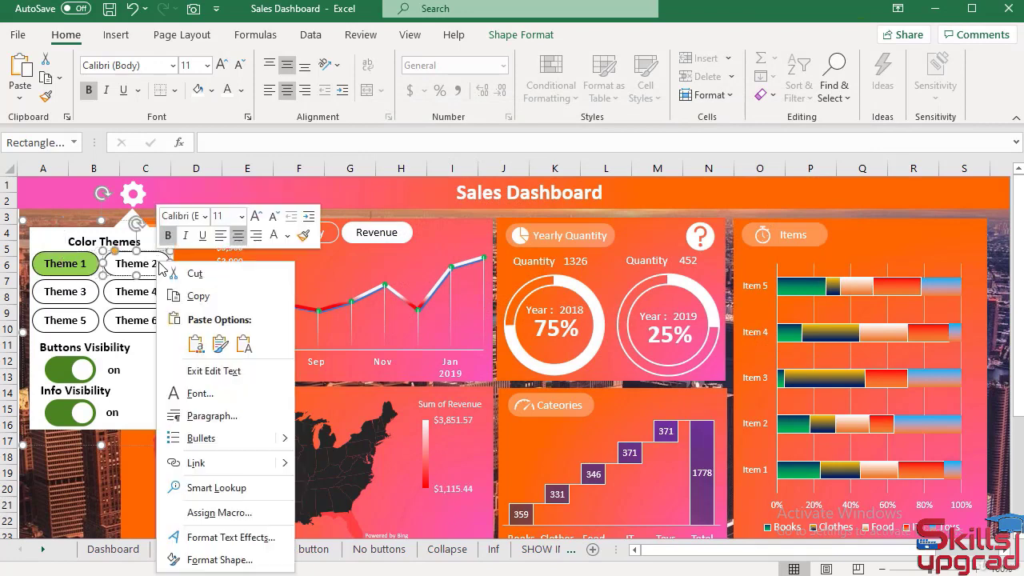
left_click(197, 469)
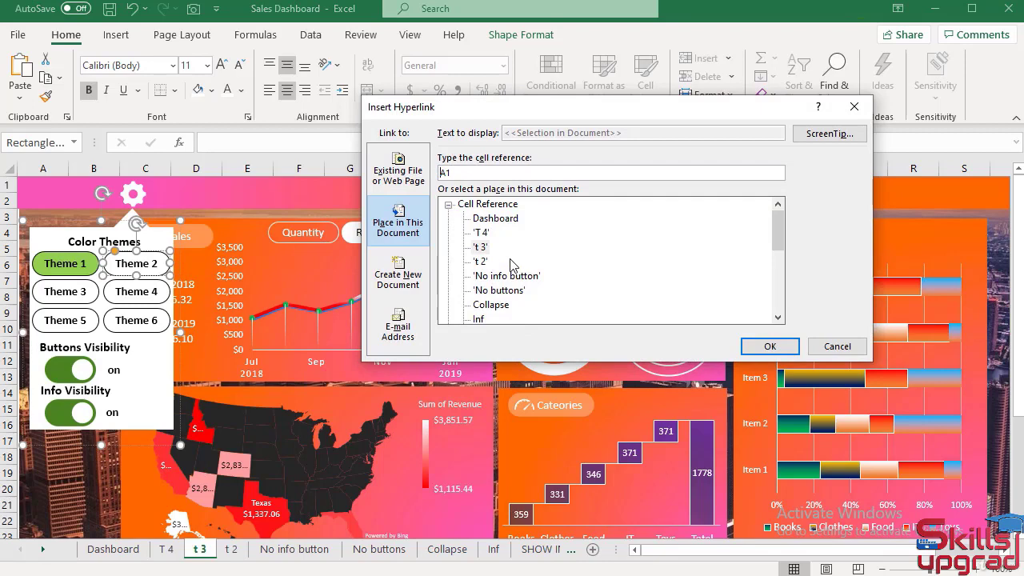
left_click(491, 262)
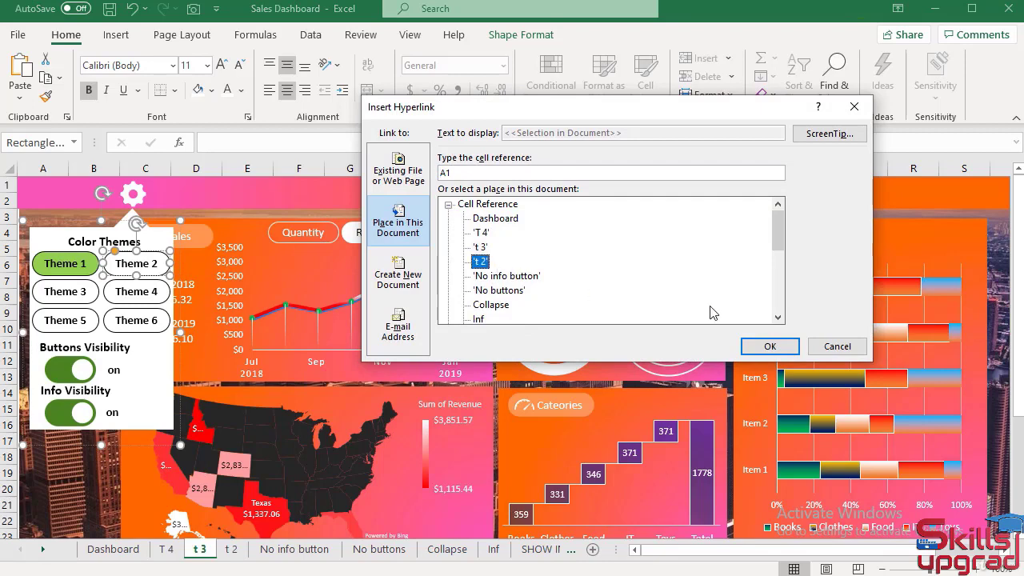
left_click(769, 347)
Hyperlink the Theme 3 button on the 't 3' sheet to cell A1 of the 't 3' sheet itself
right_click(66, 296)
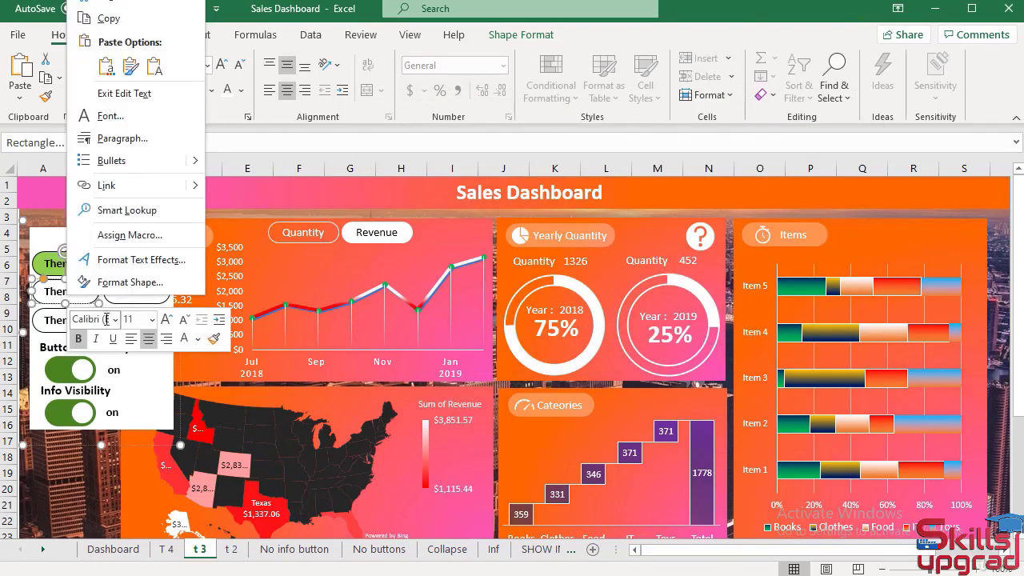
left_click(92, 183)
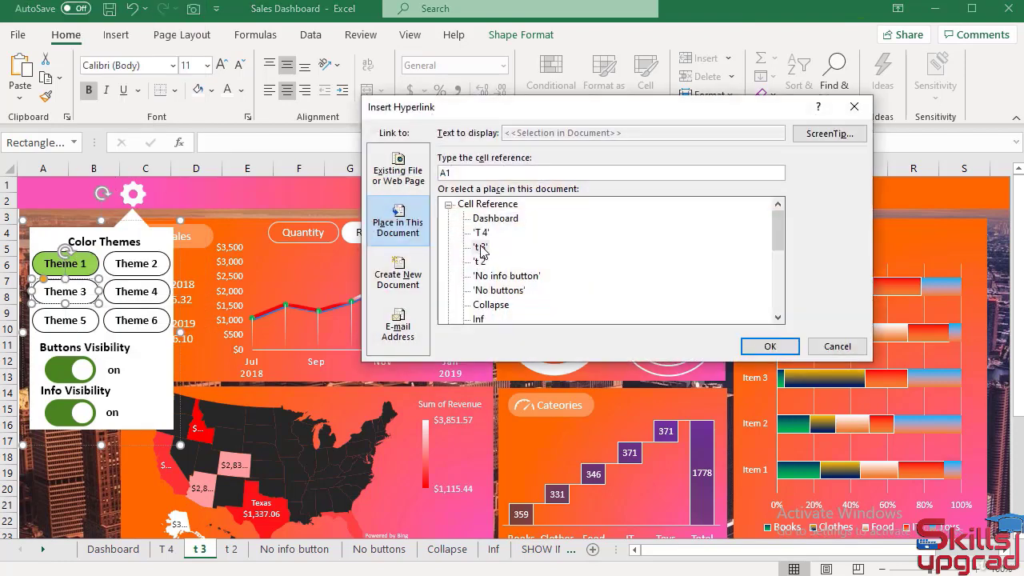
left_click(480, 248)
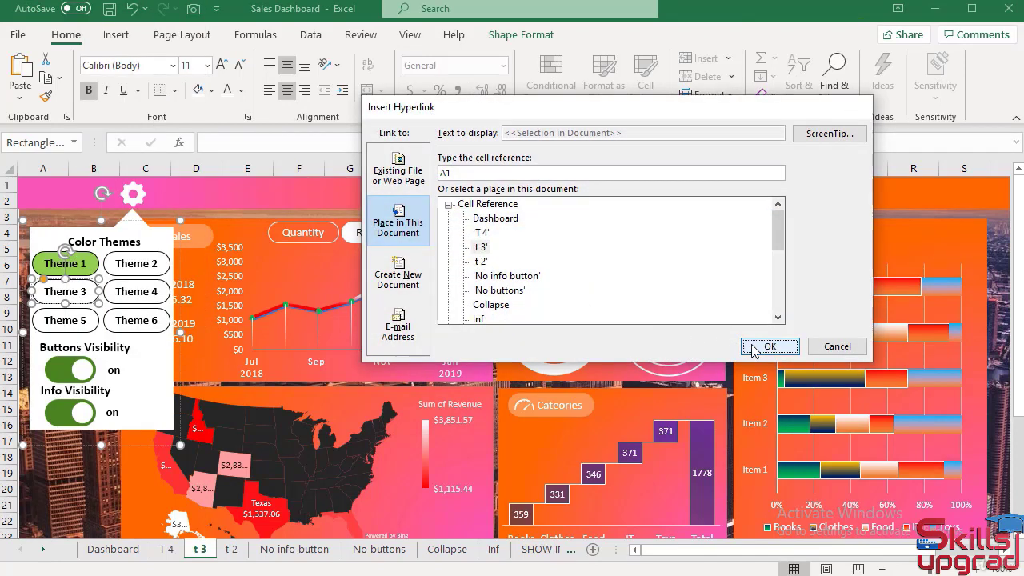
left_click(769, 347)
Hyperlink the Theme 4 button on the 't 3' sheet to cell A1 of the 'T 4' sheet
right_click(126, 293)
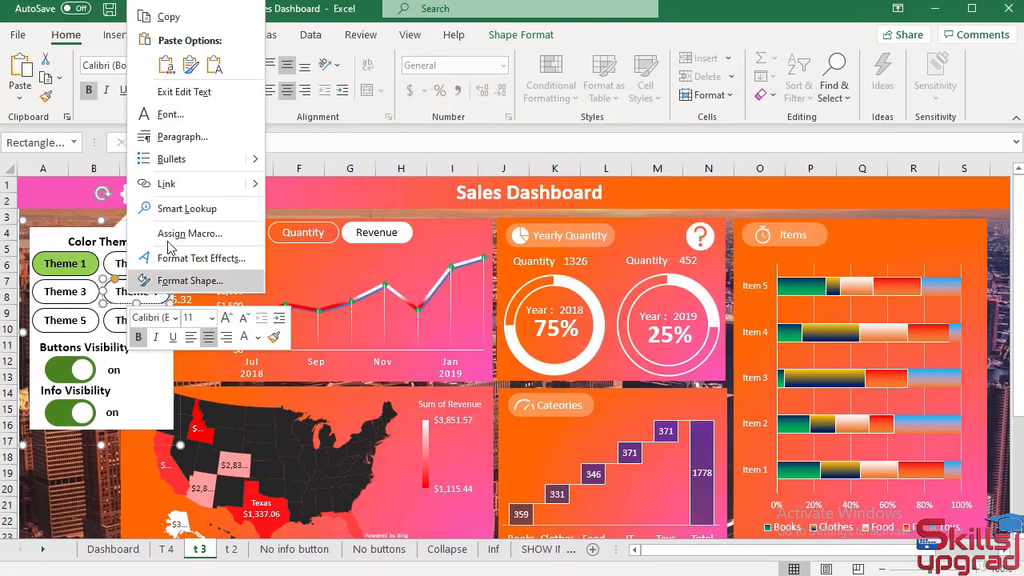
left_click(168, 183)
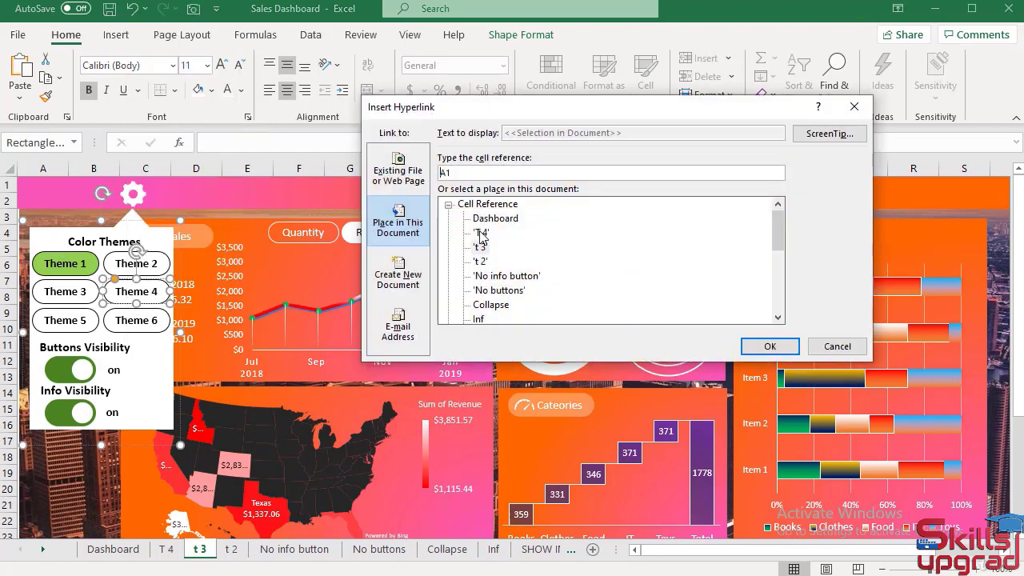
left_click(480, 232)
left_click(770, 347)
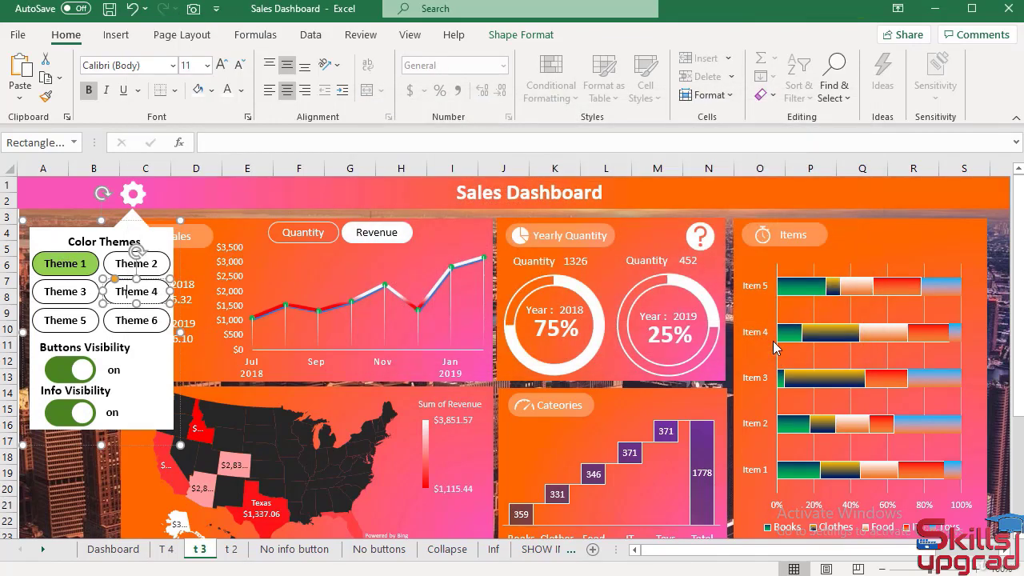
On the 't 2' sheet, hyperlink the Theme 1 button to cell A1 of the Dashboard sheet
left_click(233, 550)
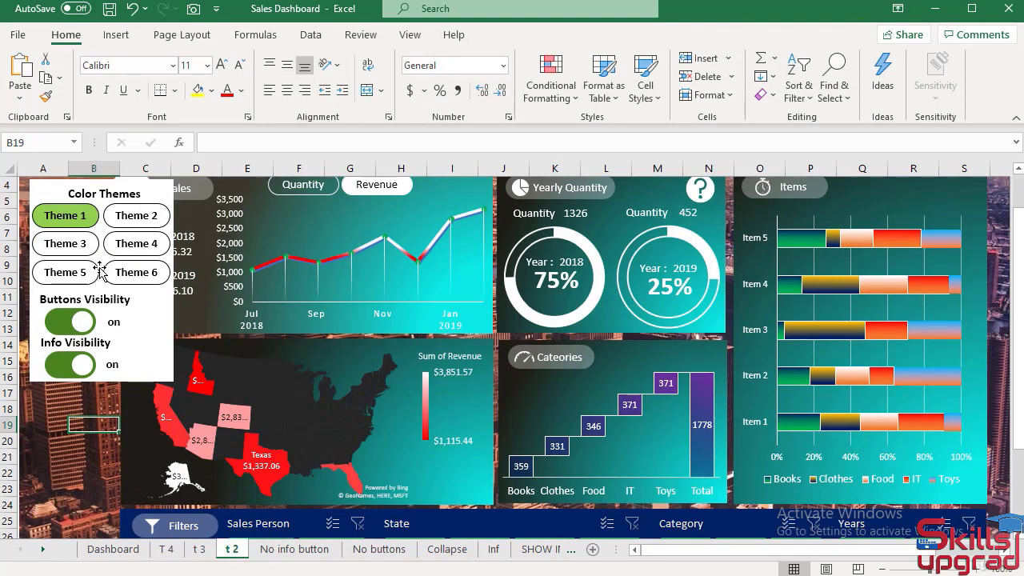
right_click(69, 214)
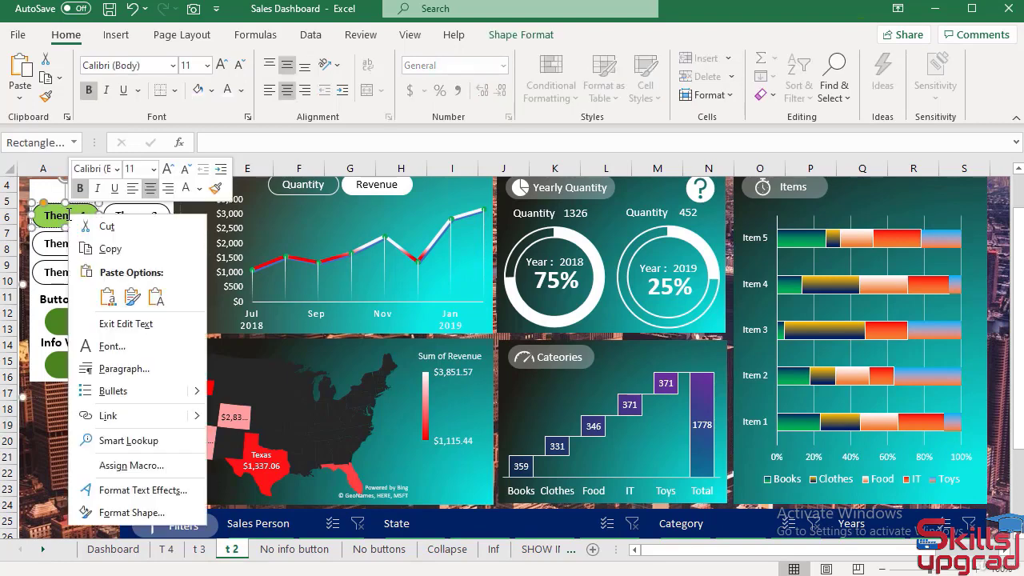
key("ctrl+k")
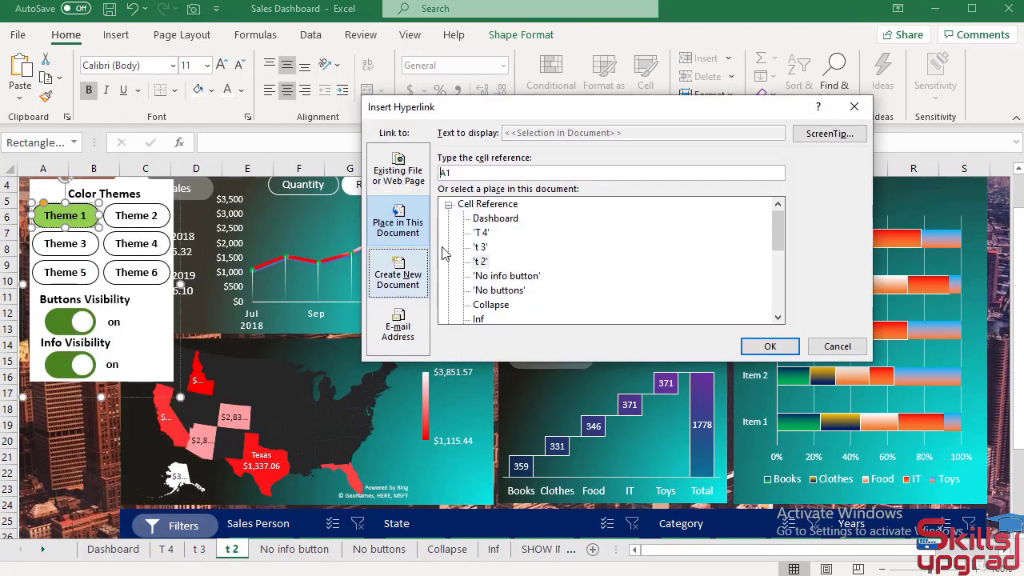
left_click(493, 221)
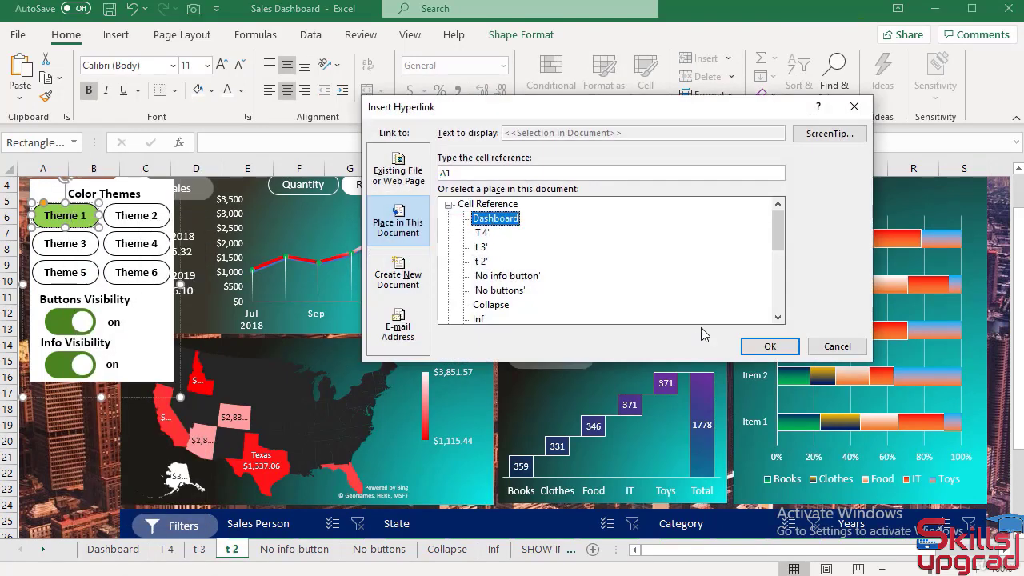
left_click(770, 345)
Hyperlink the Theme 2 button on the 't 2' sheet to cell A1 of the 't 2' sheet itself
right_click(130, 215)
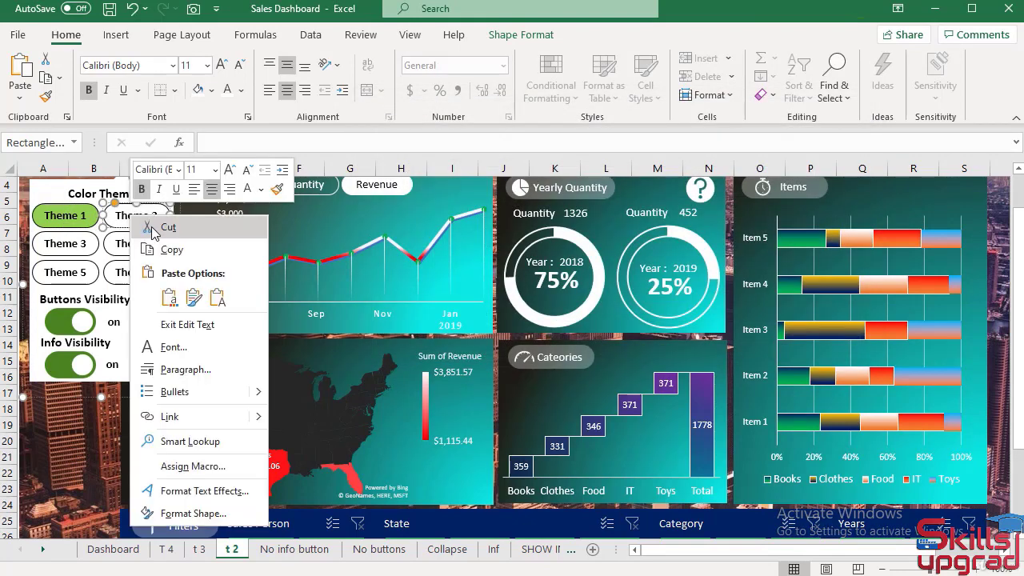
left_click(171, 416)
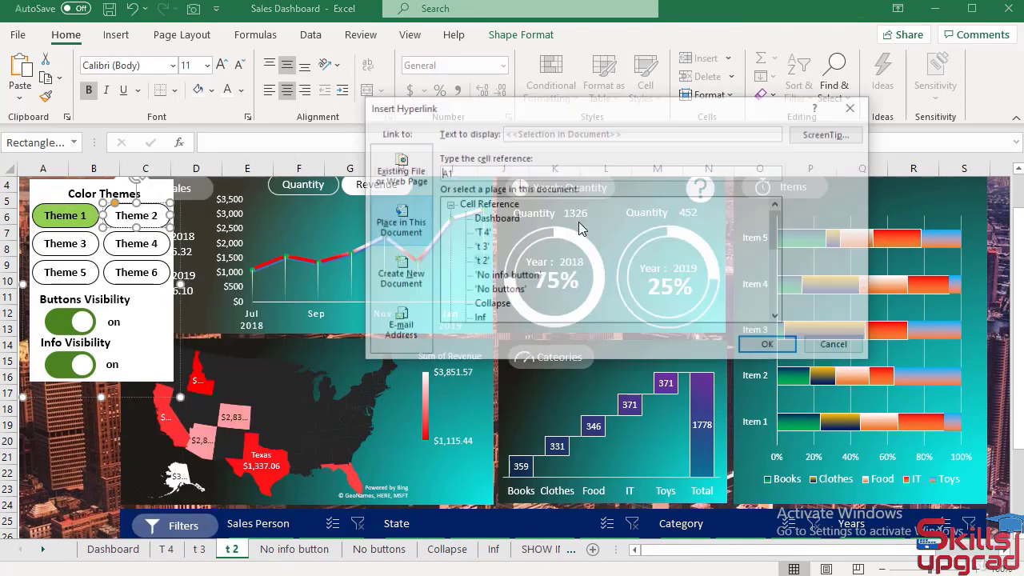
left_click(484, 261)
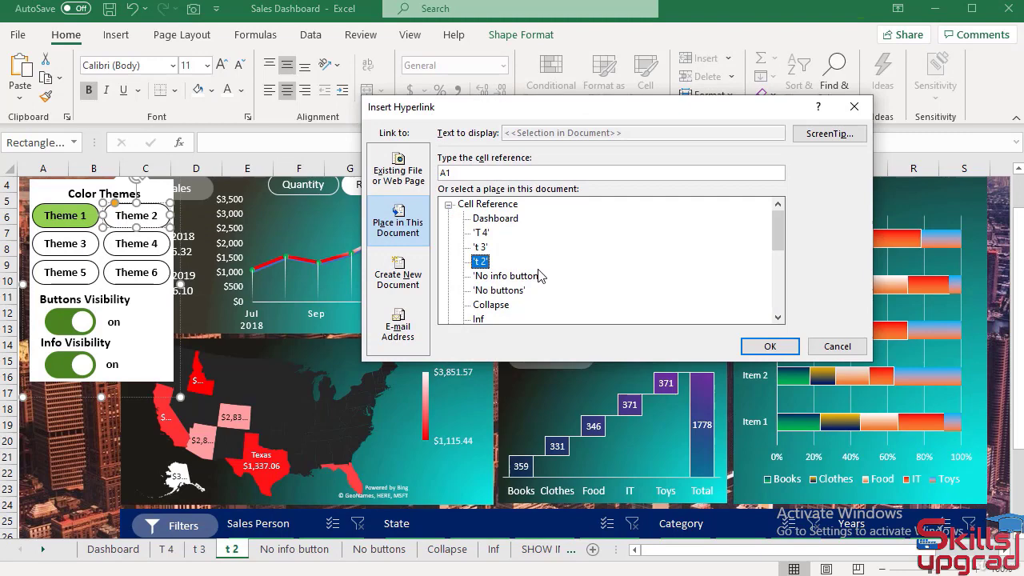
left_click(764, 345)
Hyperlink the Theme 3 button on the 't 2' sheet to cell A1 of the 't 3' sheet
right_click(86, 242)
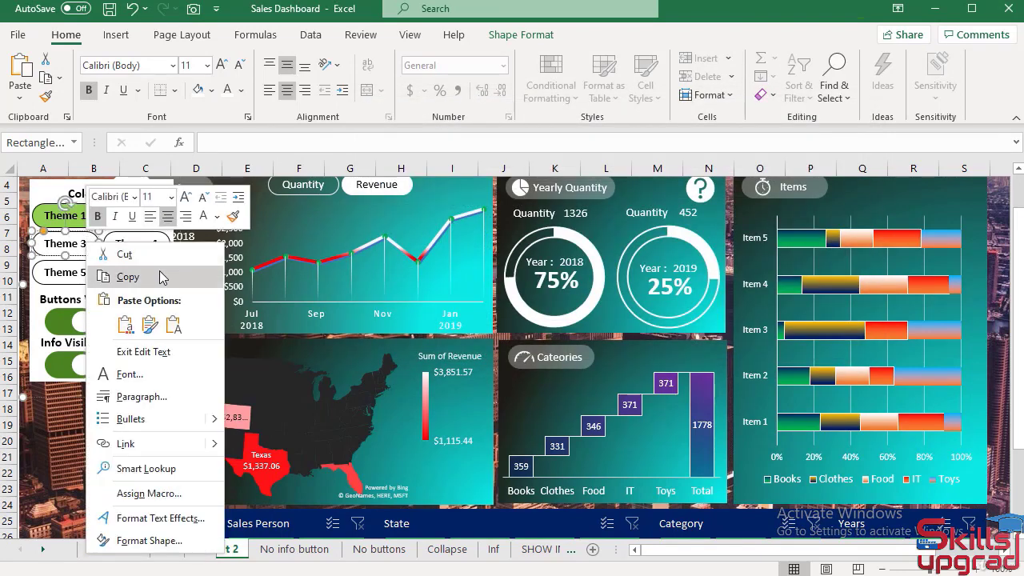
left_click(133, 444)
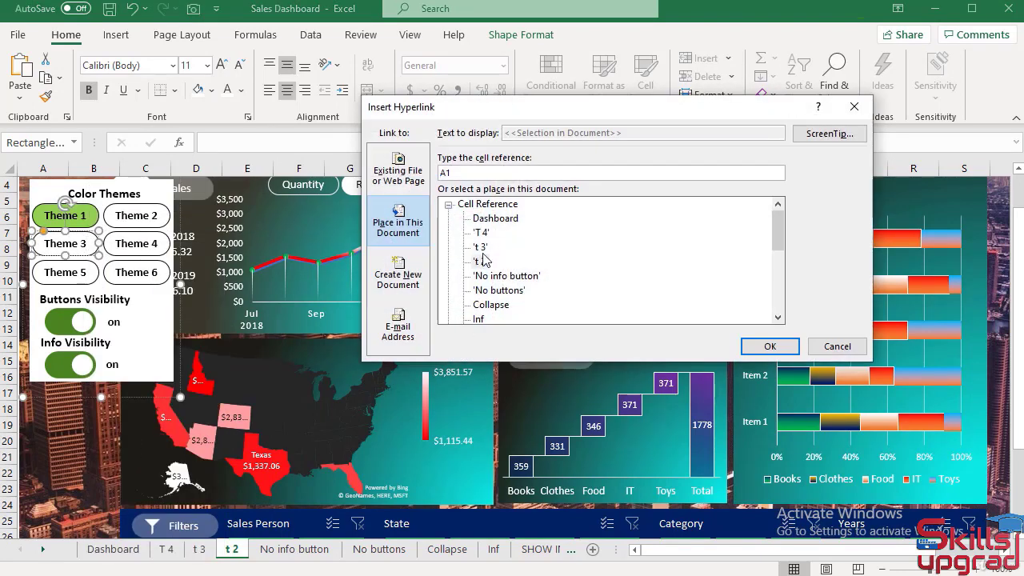
left_click(480, 246)
left_click(768, 346)
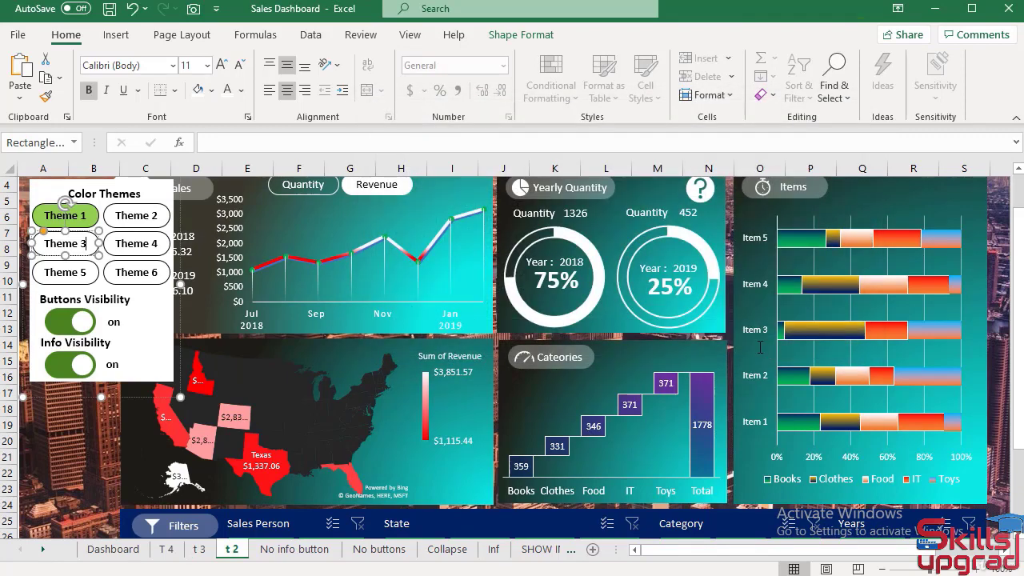
Hyperlink the Theme 4 button on the 't 2' sheet to cell A1 of the 'T 4' sheet
right_click(149, 238)
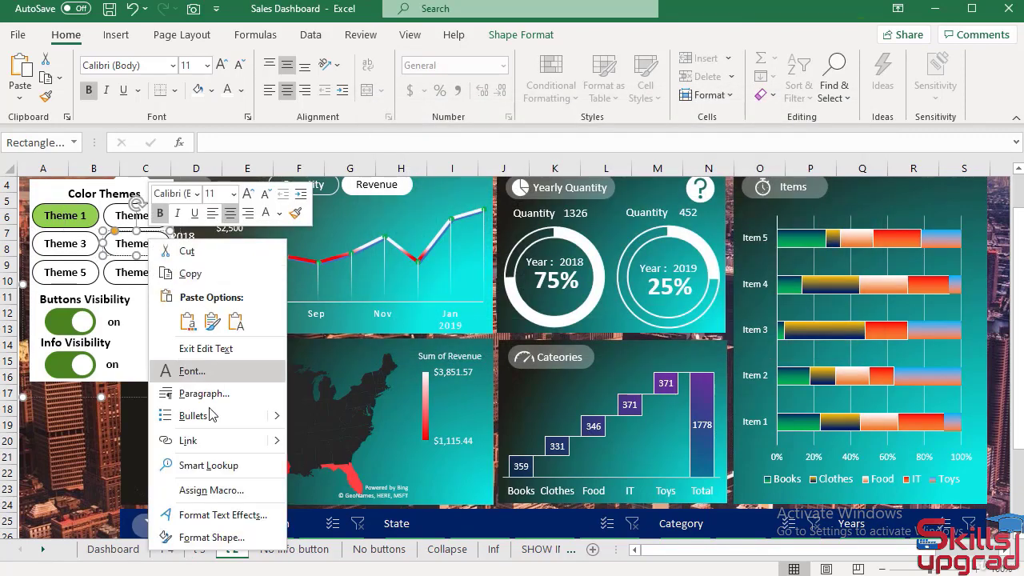
left_click(200, 447)
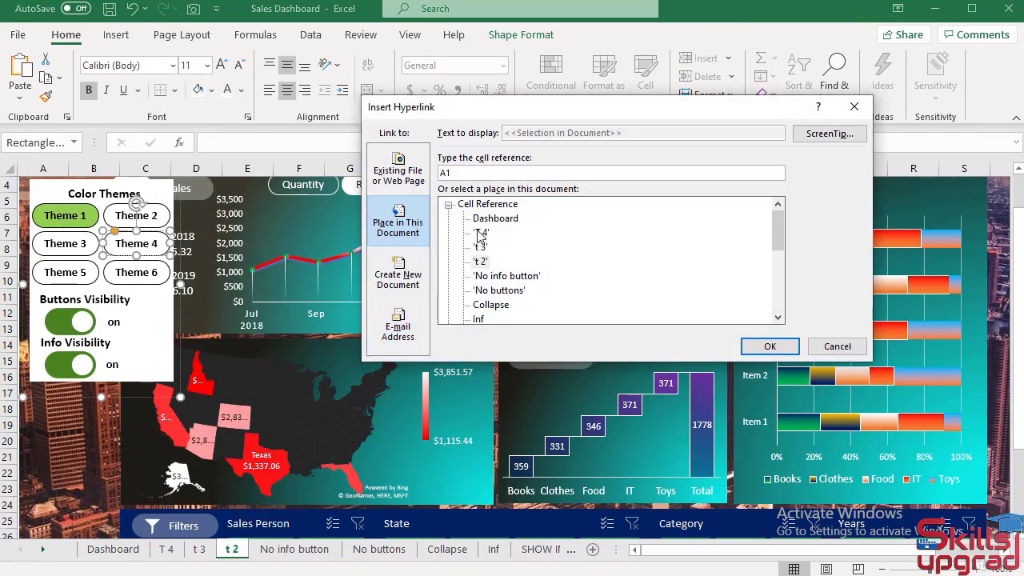
left_click(480, 232)
left_click(747, 351)
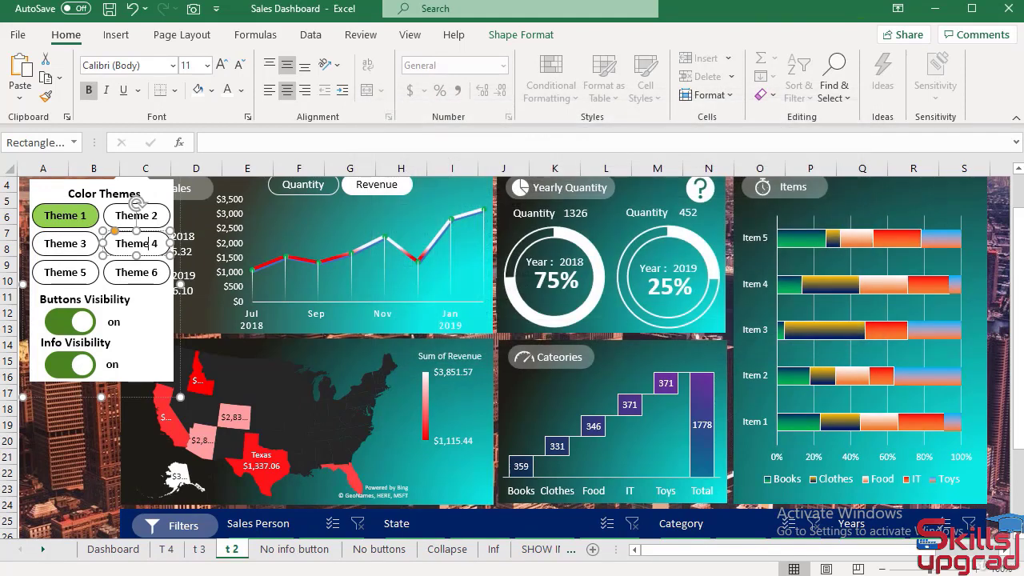
On the 'No info button' sheet, hyperlink the Info Visibility toggle to cell A1 of the Dashboard sheet
left_click(291, 555)
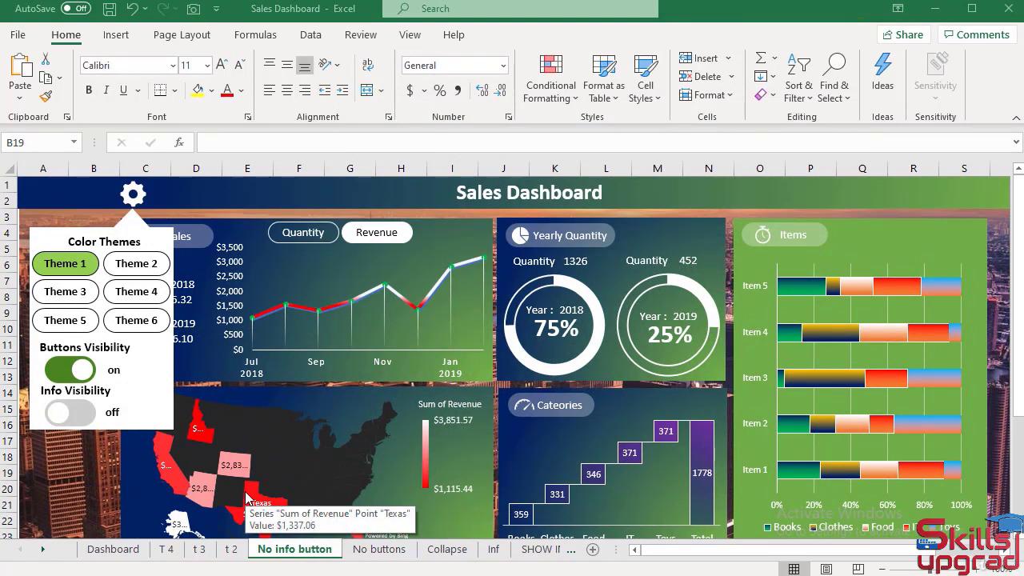
right_click(77, 415)
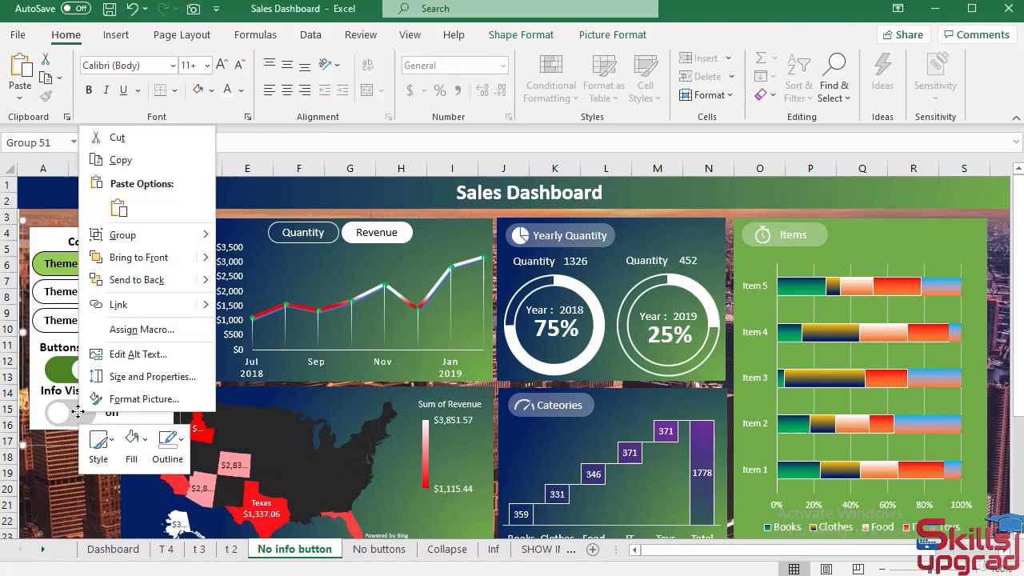
left_click(120, 305)
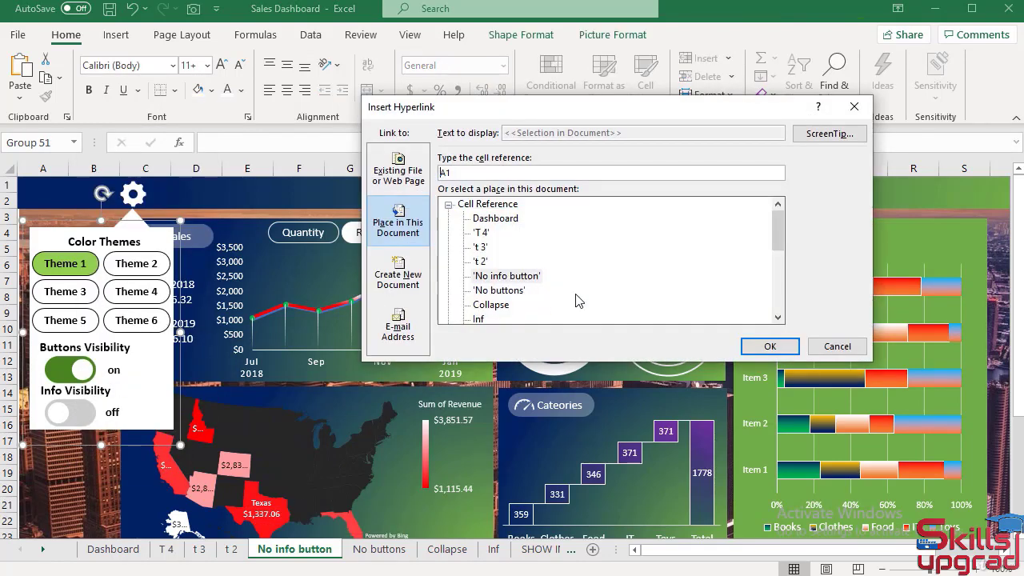
left_click_drag(779, 219, 782, 217)
left_click(511, 219)
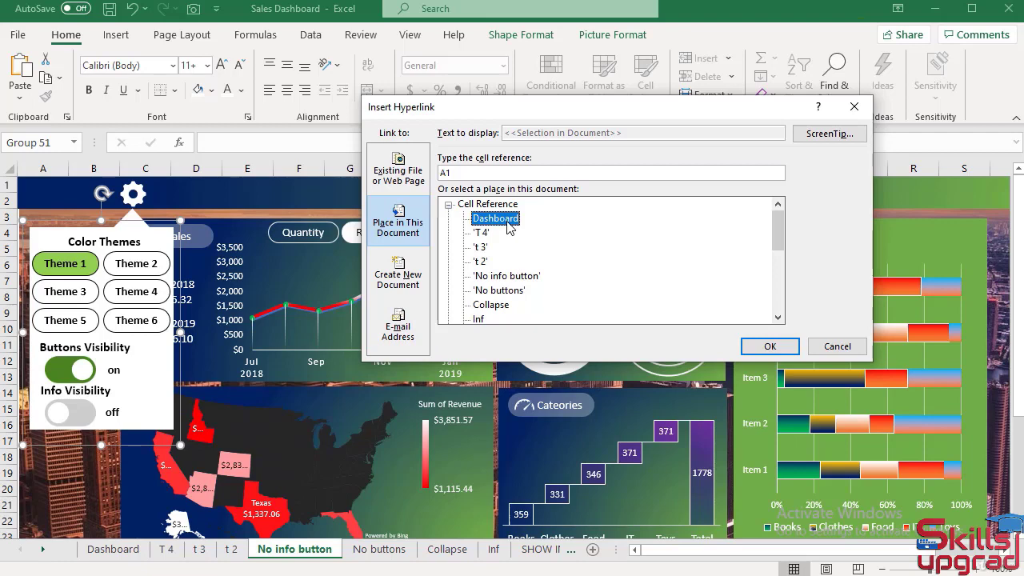
left_click(770, 346)
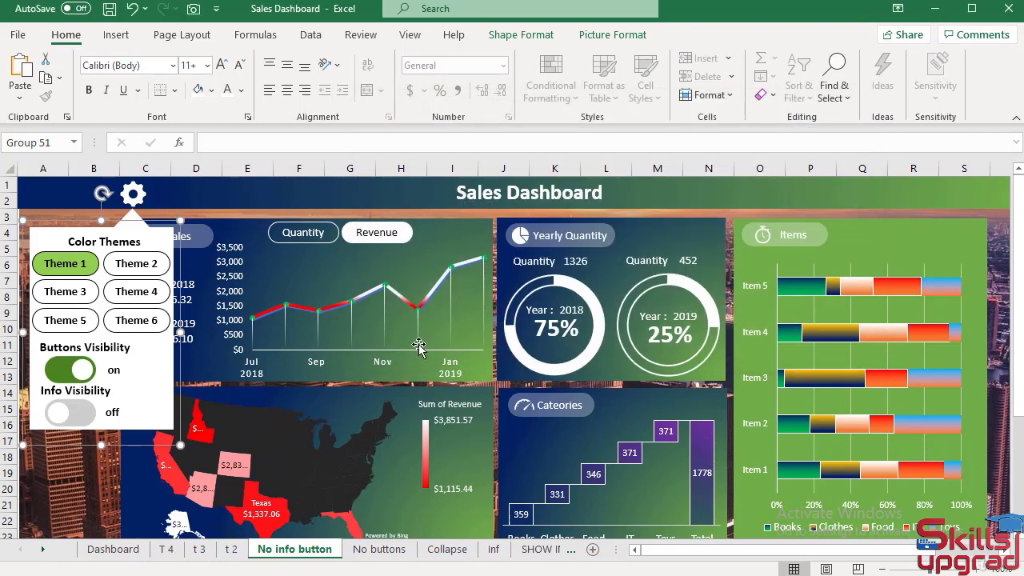
right_click(71, 369)
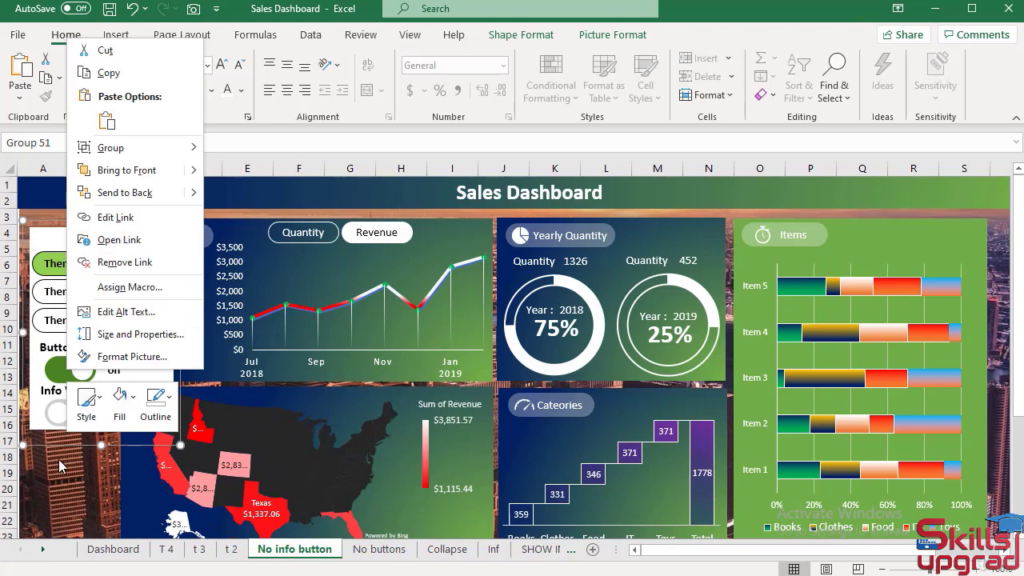
key("Escape")
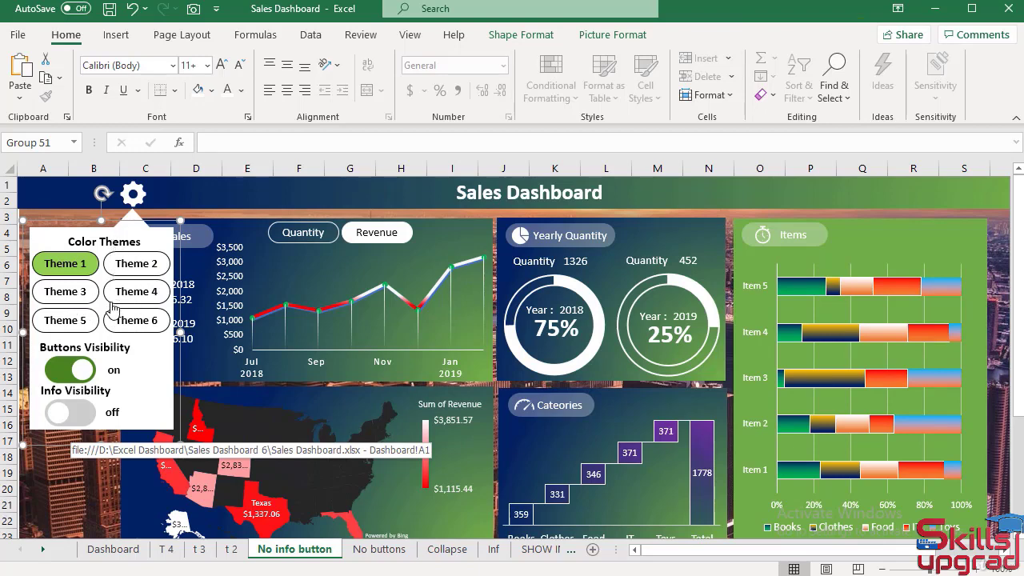
Hyperlink the settings gear icon on the 'No info button' sheet to cell A1 of the Collapse sheet
right_click(130, 194)
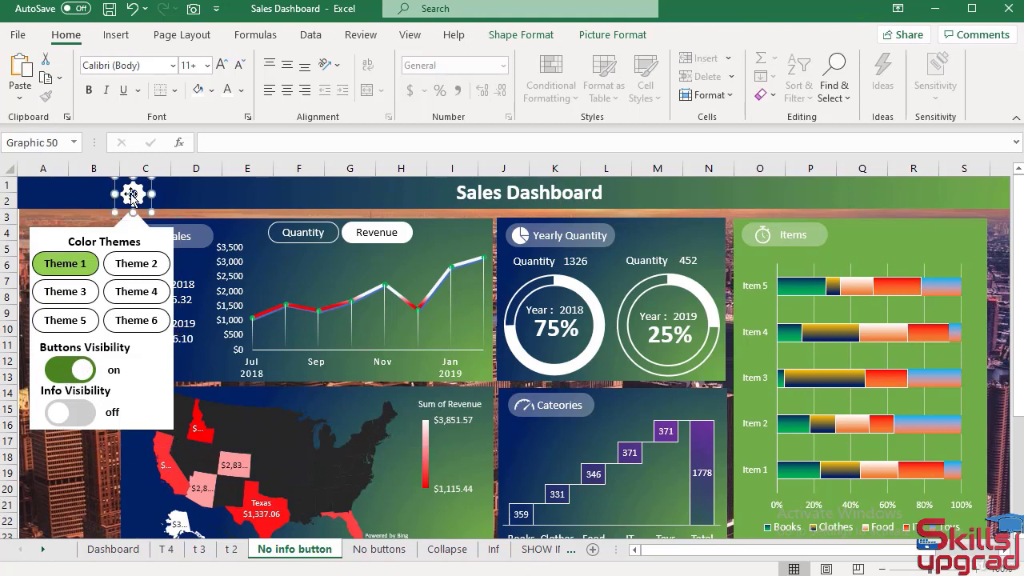
left_click(160, 420)
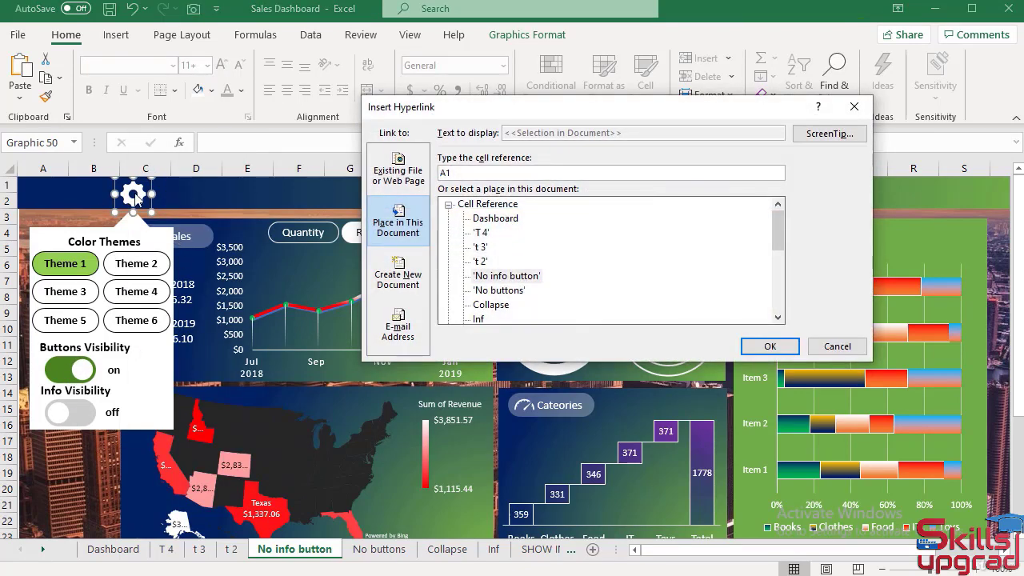
left_click(505, 307)
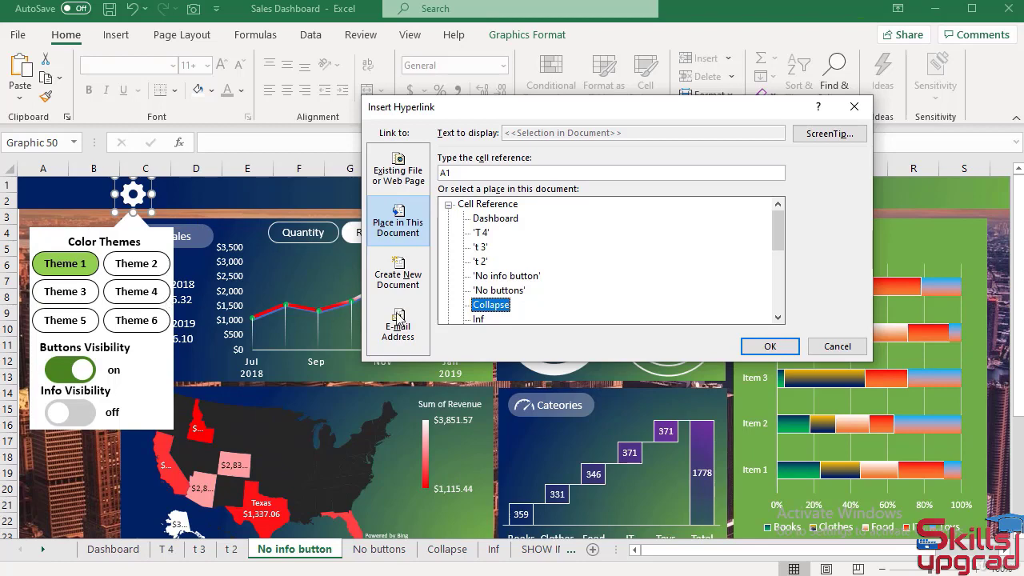
left_click(758, 351)
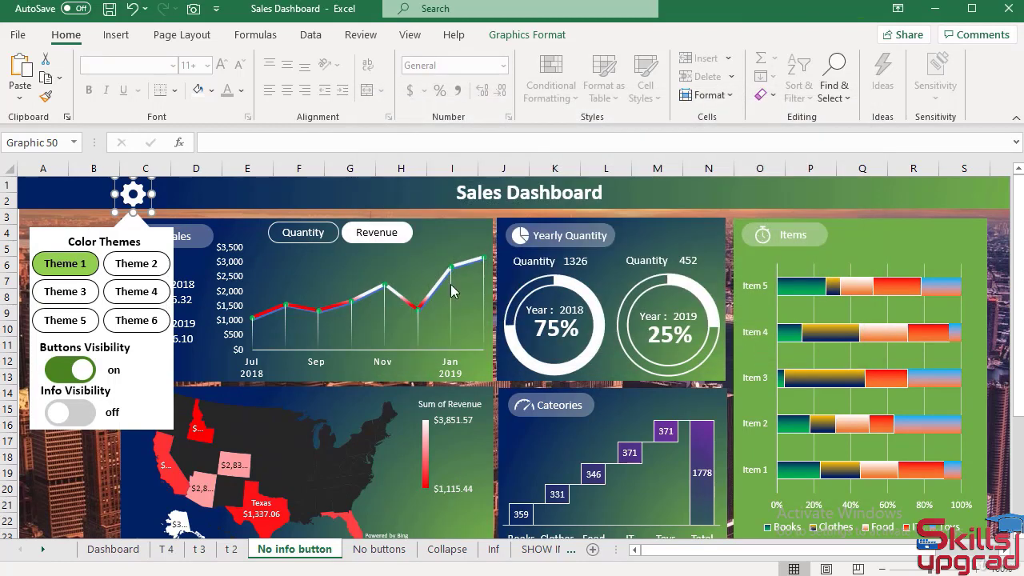
Hyperlink the Quantity button above the line chart on the 'No info button' sheet to cell A1 of the Quantity sheet
right_click(288, 232)
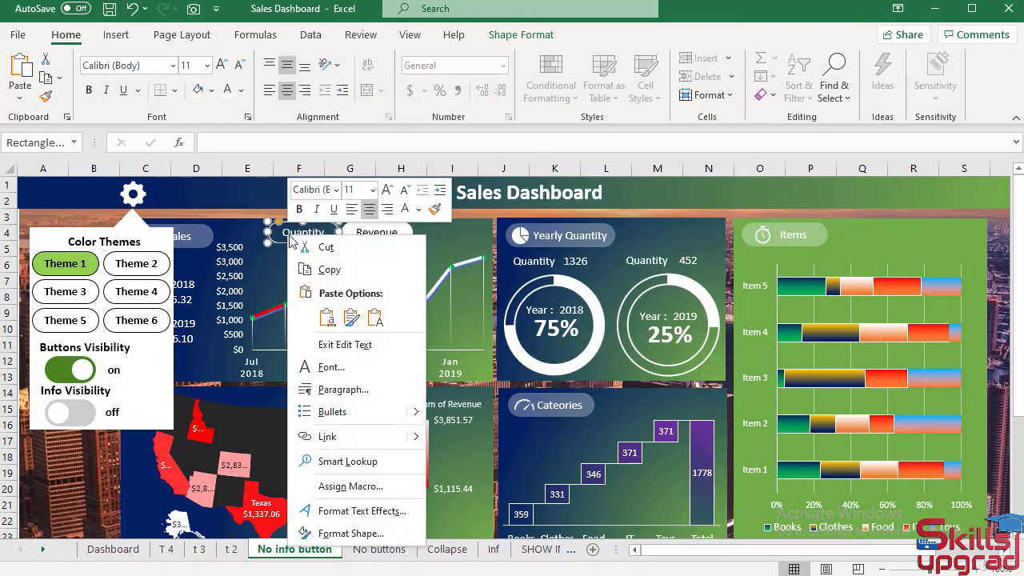
left_click(328, 436)
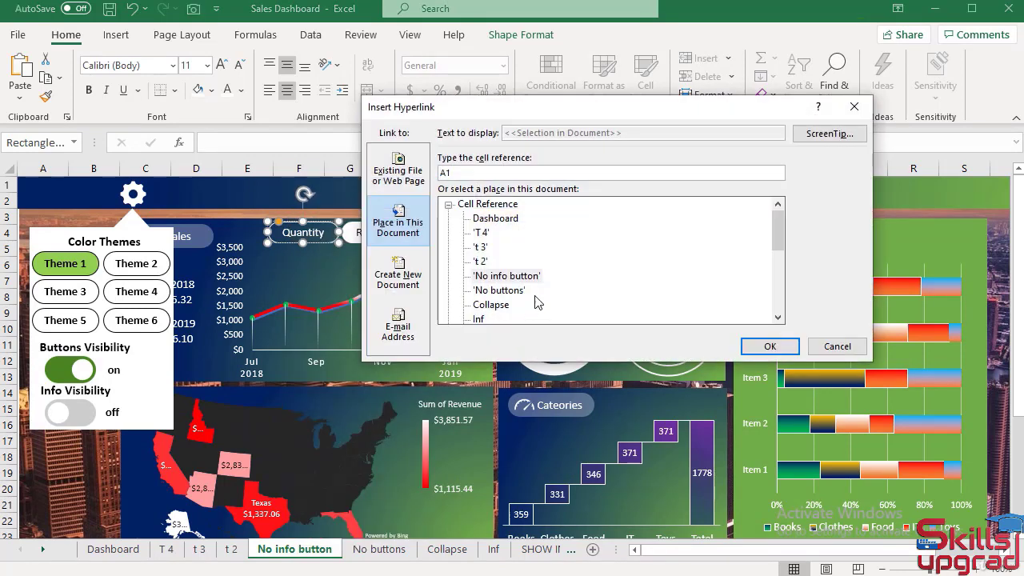
scroll(540, 295, "down", 3)
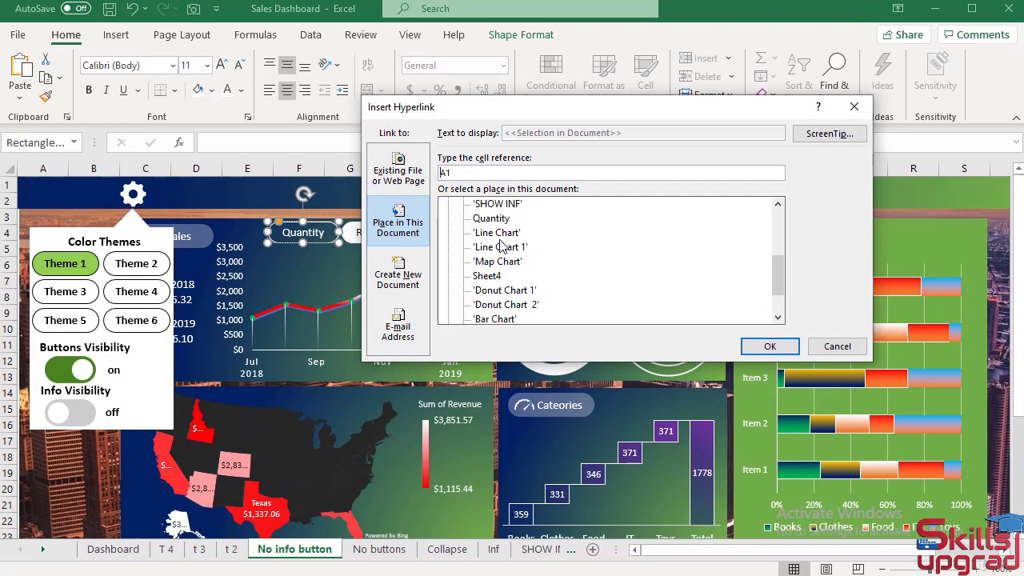
left_click(492, 219)
left_click(768, 346)
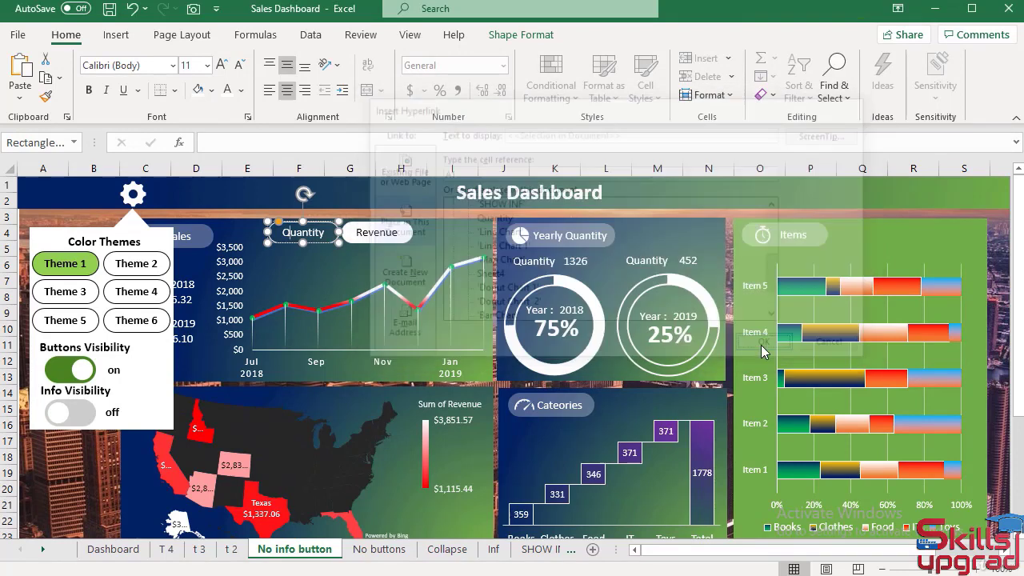
On the 'No buttons' sheet, hyperlink the Info Visibility toggle to cell A1 of the 'No info button' sheet
left_click(378, 550)
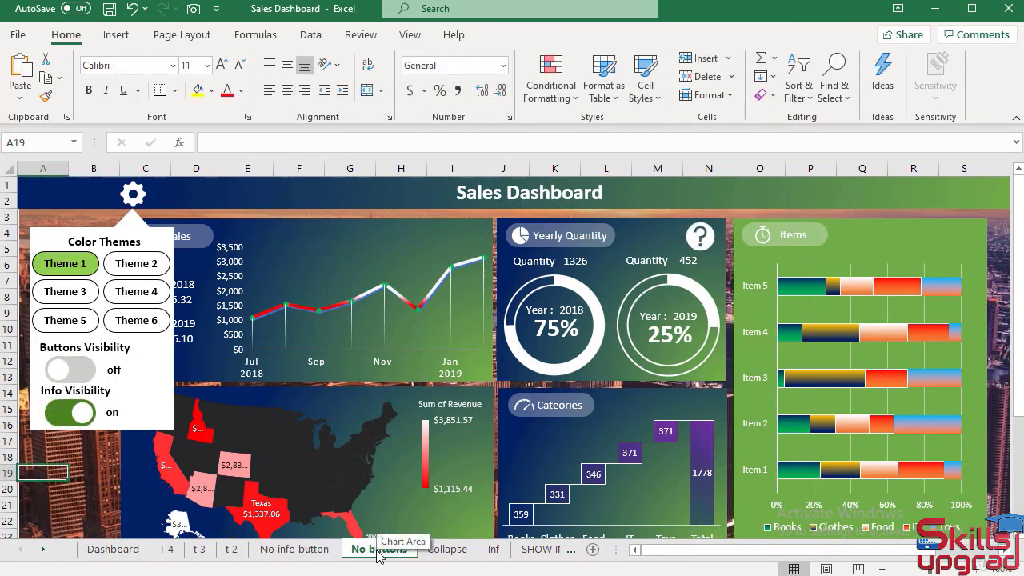
left_click(72, 410)
right_click(72, 410)
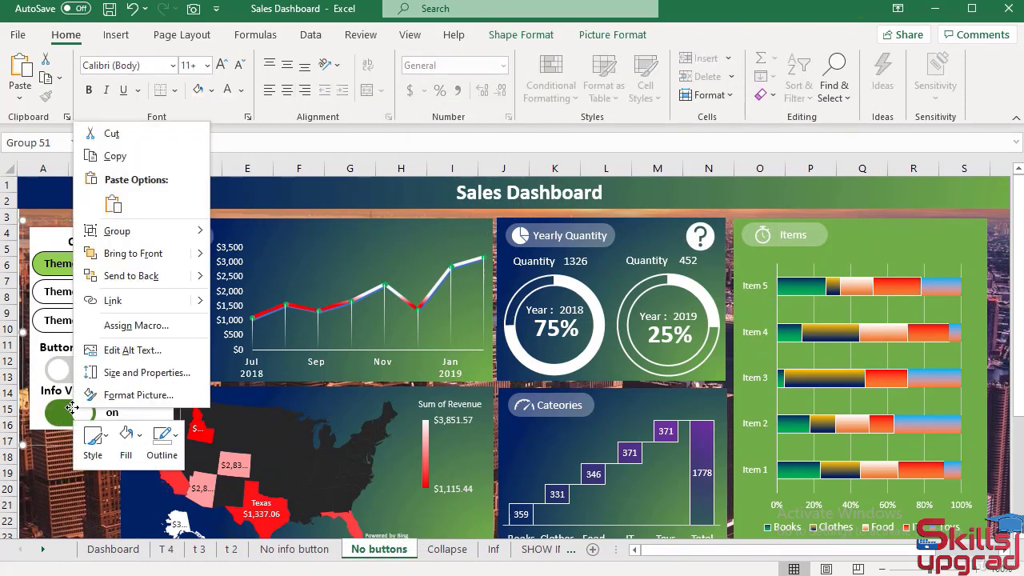
left_click(128, 300)
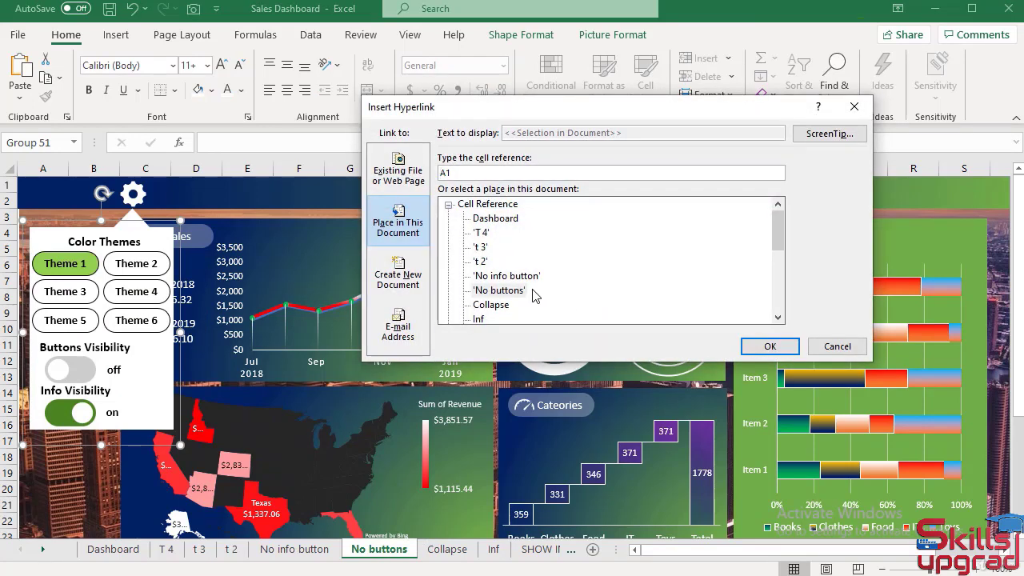
left_click(509, 276)
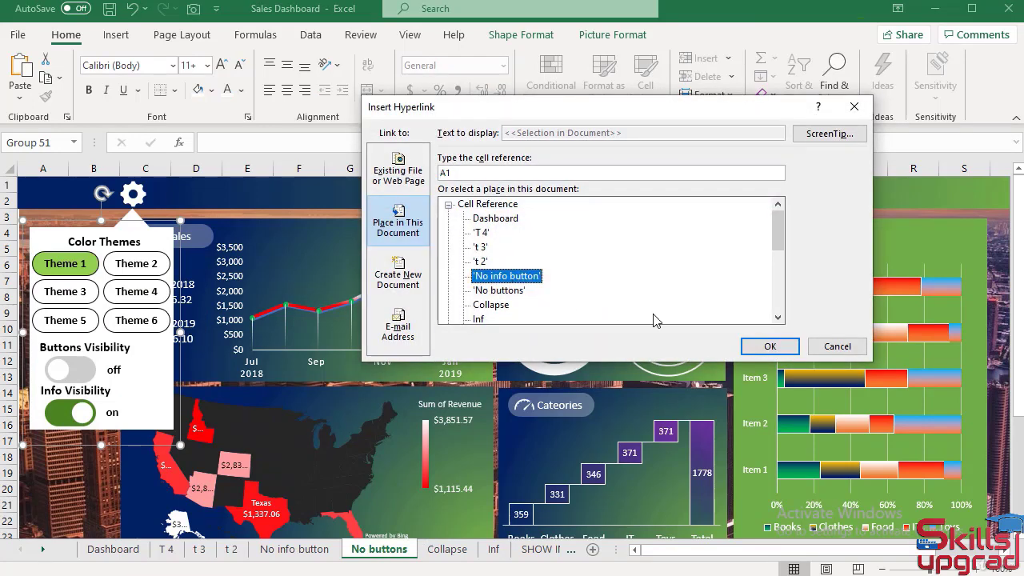
left_click(768, 345)
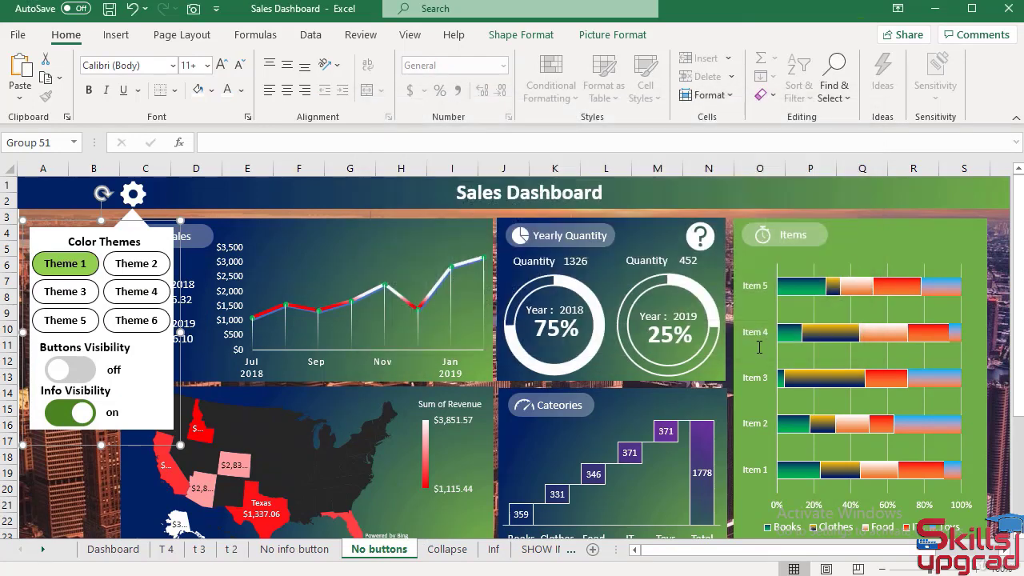
On the 'No buttons' sheet, change the Buttons Visibility toggle's hyperlink to cell A1 of the Collapse sheet
right_click(77, 378)
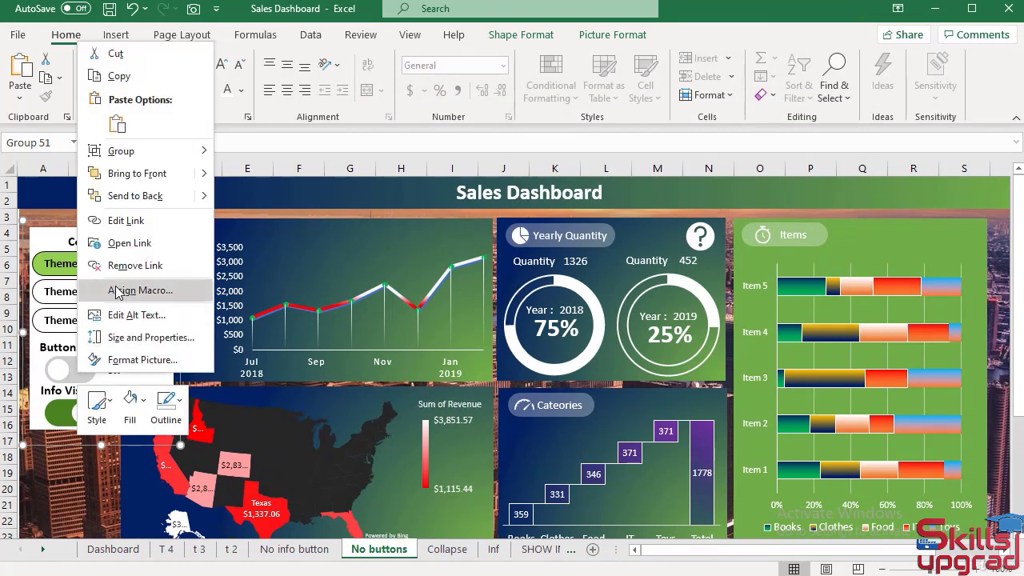
left_click(132, 223)
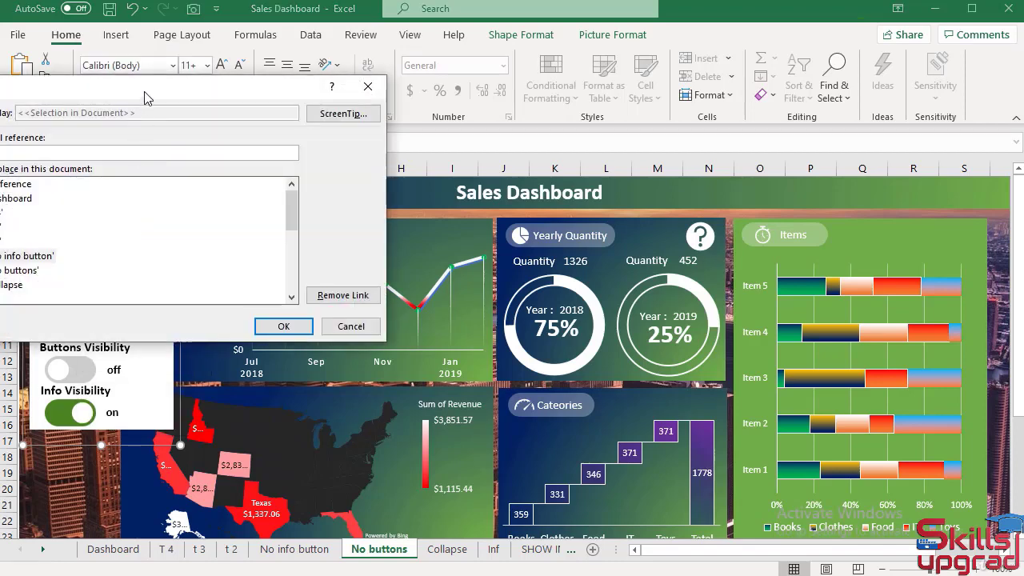
left_click_drag(144, 97, 468, 94)
left_click_drag(618, 196, 620, 219)
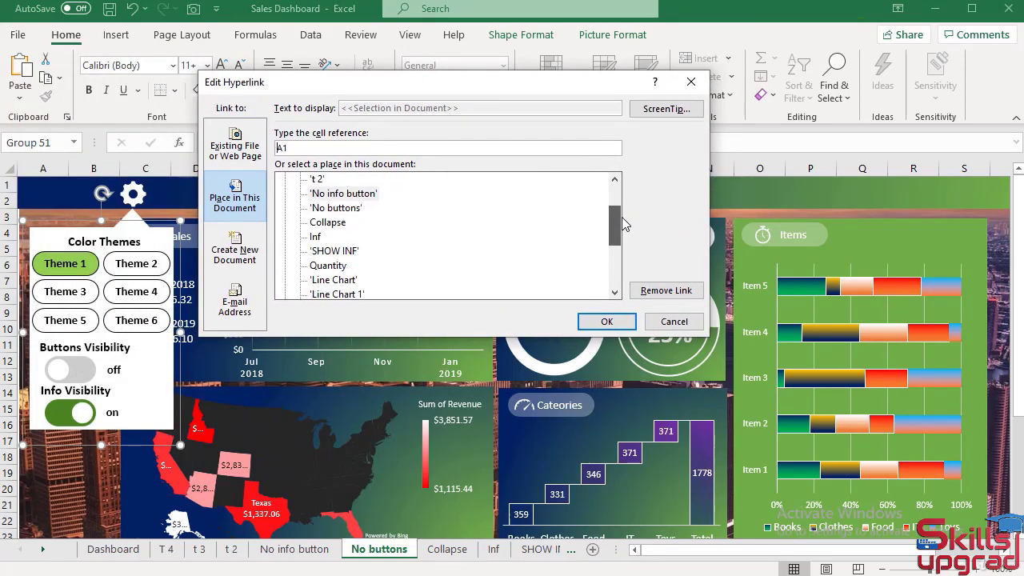
left_click(343, 225)
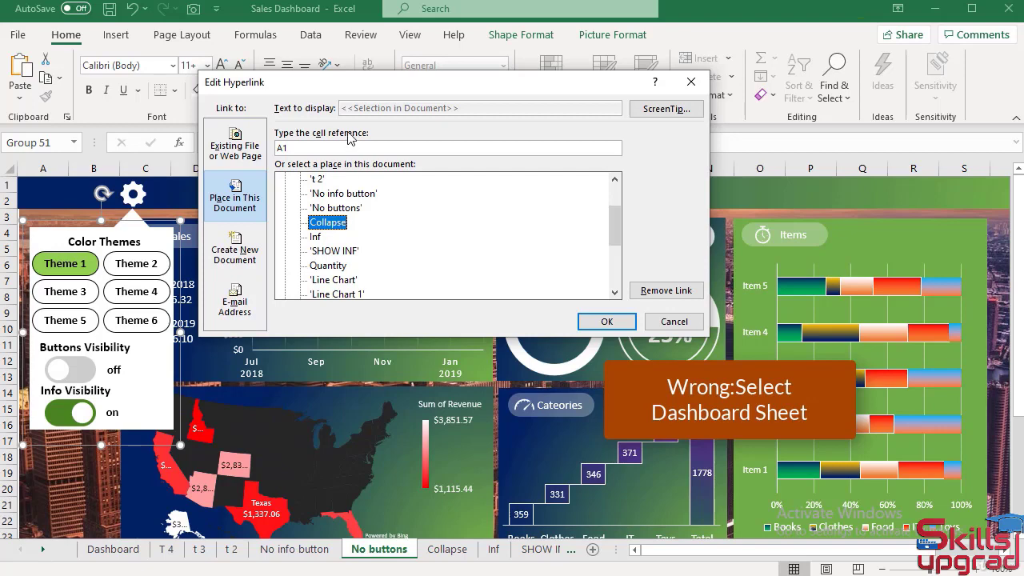
left_click_drag(349, 87, 656, 86)
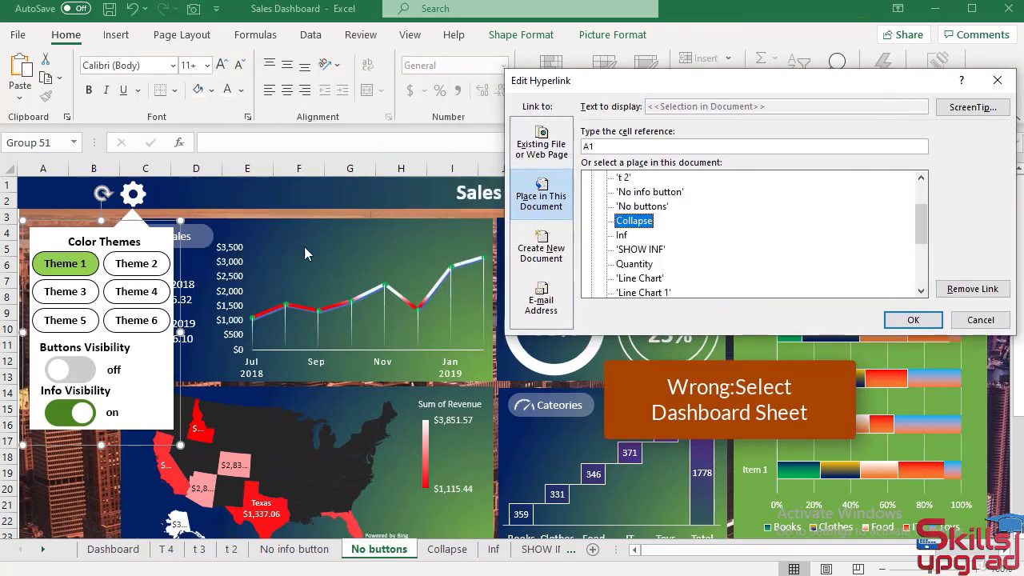
left_click(909, 320)
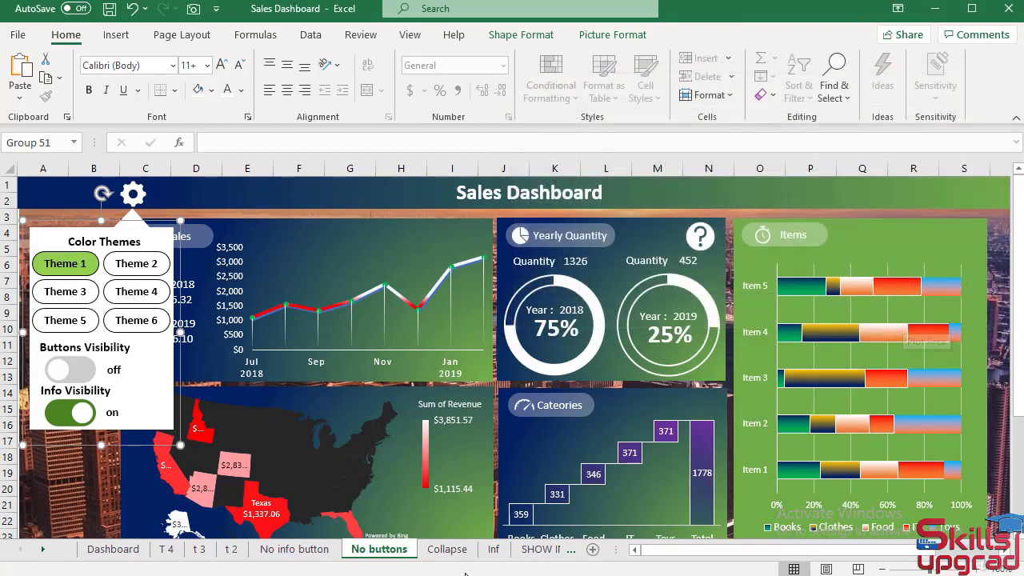
Hyperlink the Theme 1 button on the 'No buttons' sheet to cell A1 of the Dashboard sheet
right_click(68, 261)
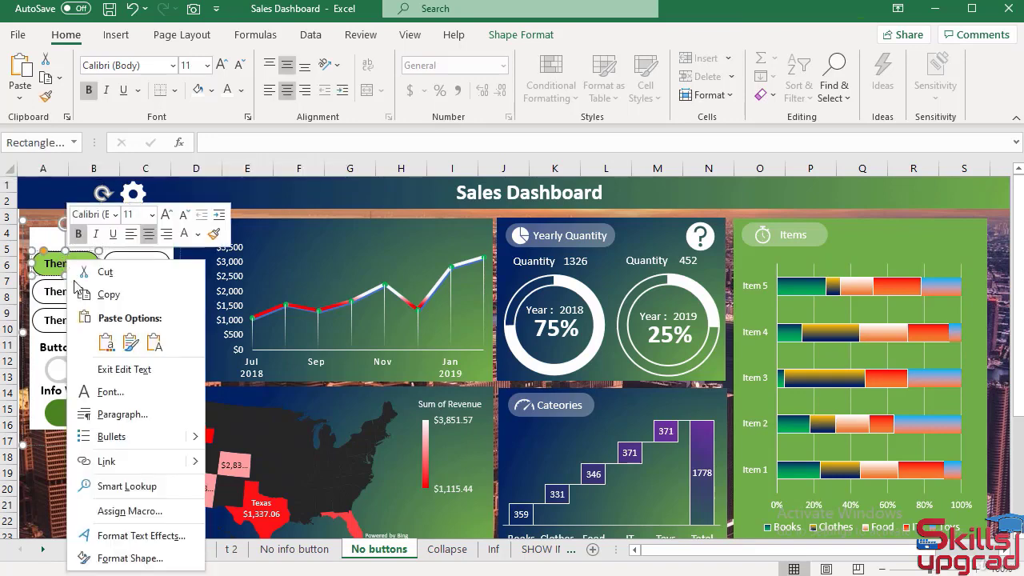
left_click(112, 461)
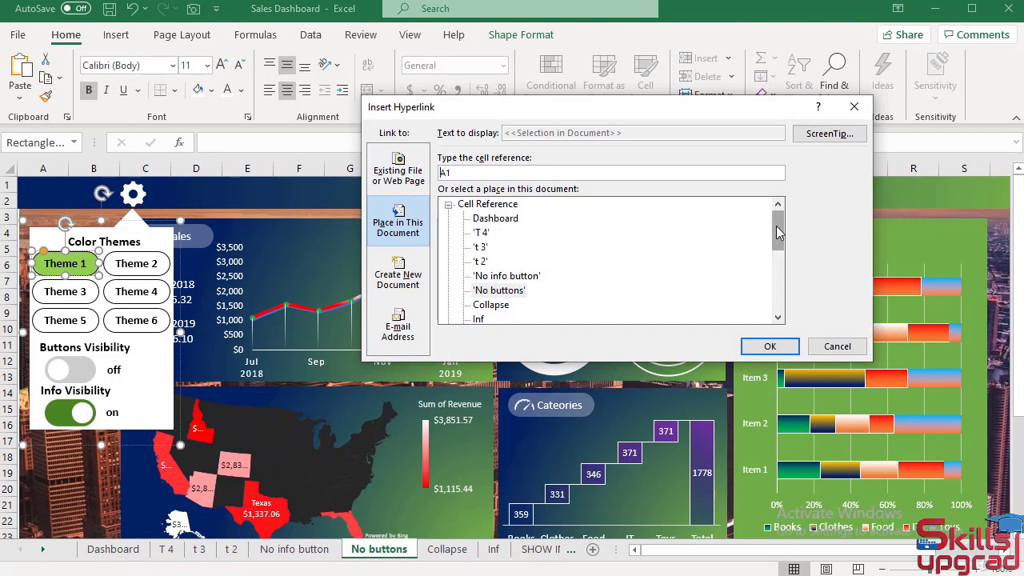
left_click_drag(776, 232, 780, 212)
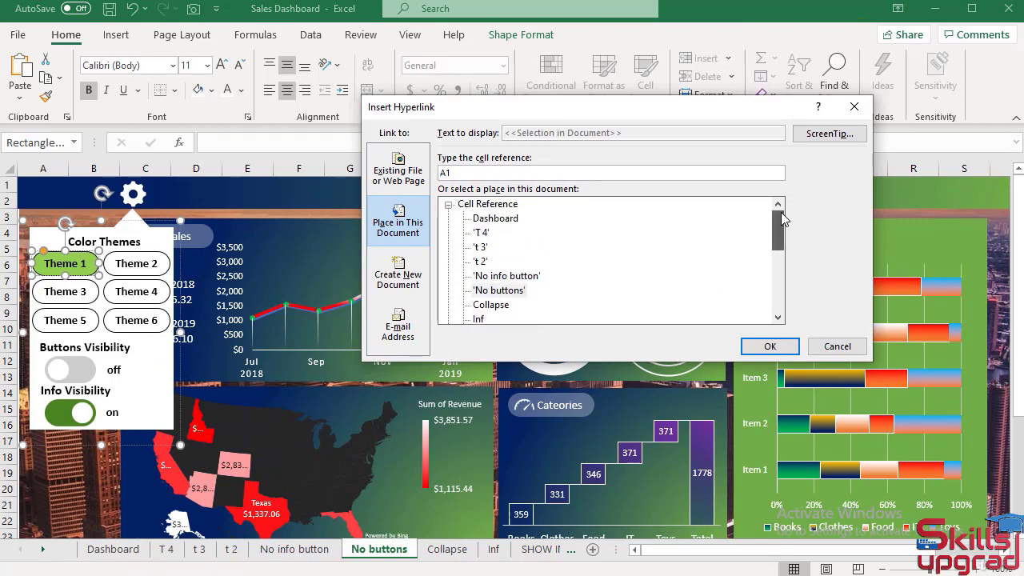
left_click(496, 219)
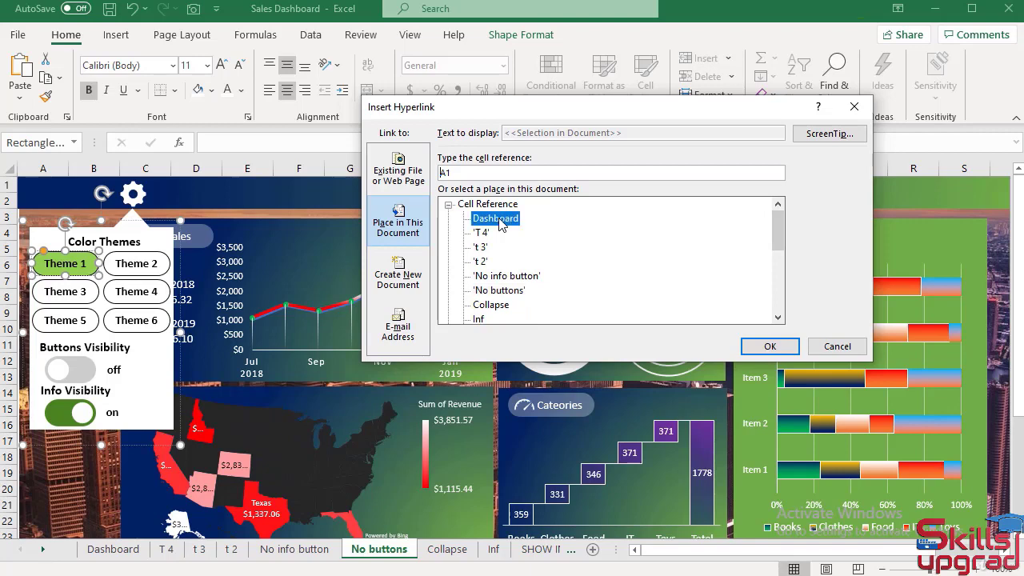
left_click(752, 352)
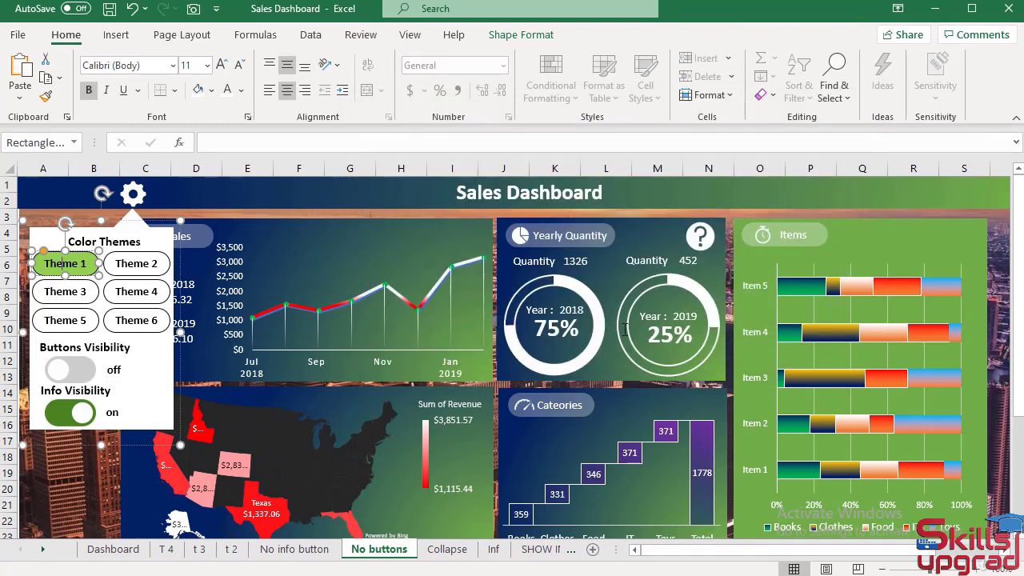
Hyperlink the Theme 2 button on the 'No buttons' sheet to cell A1 of the 't 2' sheet
right_click(124, 278)
left_click(160, 157)
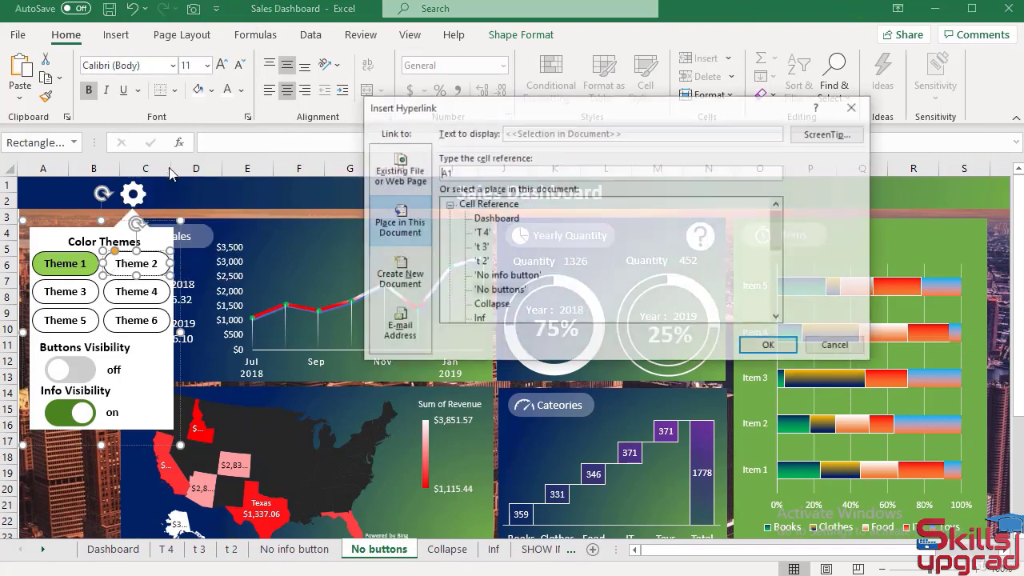
left_click(484, 262)
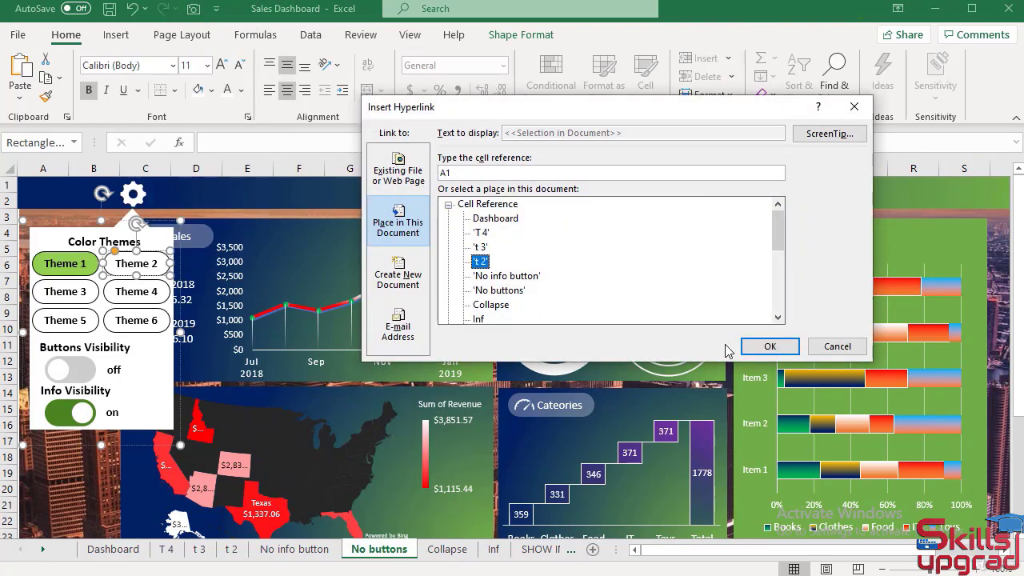
left_click(768, 346)
Hyperlink the Theme 3 button on the 'No buttons' sheet to cell A1 of the 't 3' sheet
right_click(66, 291)
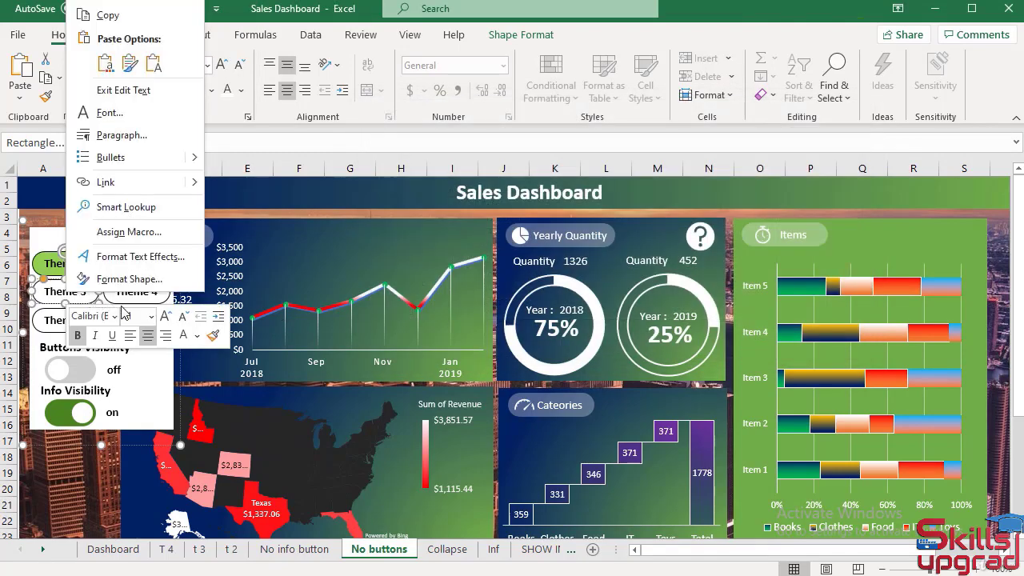
left_click(114, 183)
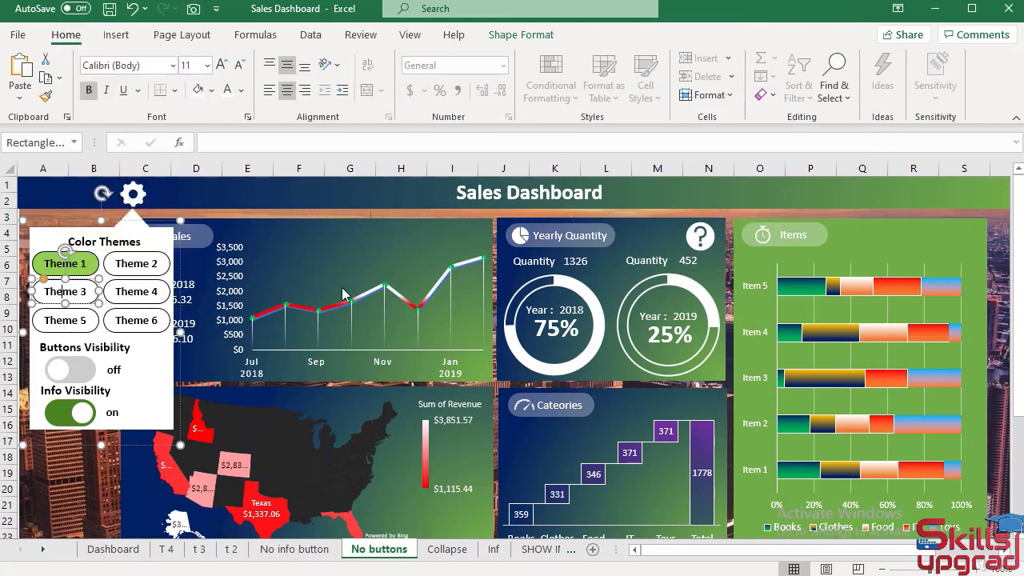
left_click(480, 246)
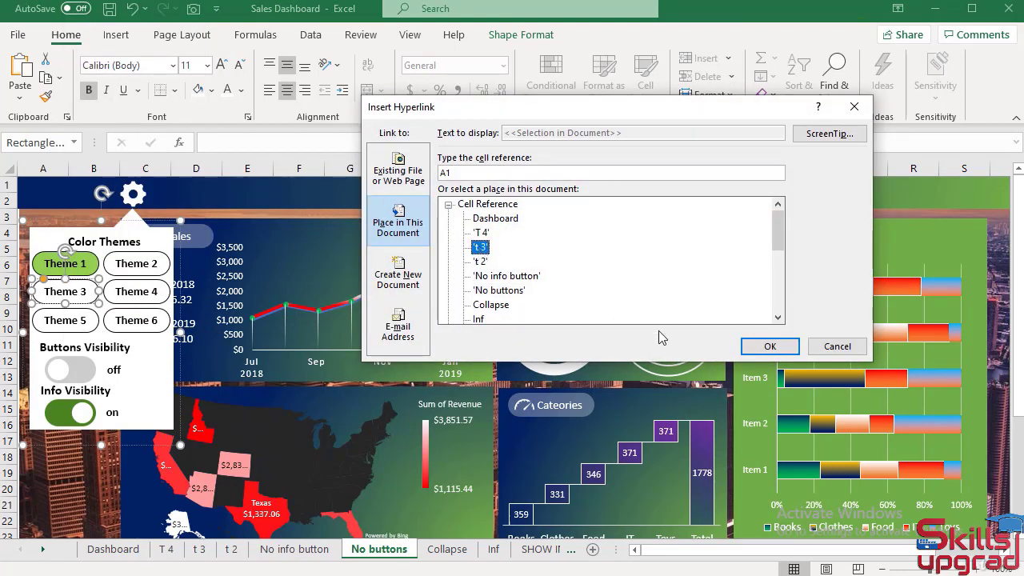
left_click(768, 345)
Hyperlink the Theme 4 button on the 'No buttons' sheet to cell A1 of the 'T 4' sheet
right_click(143, 291)
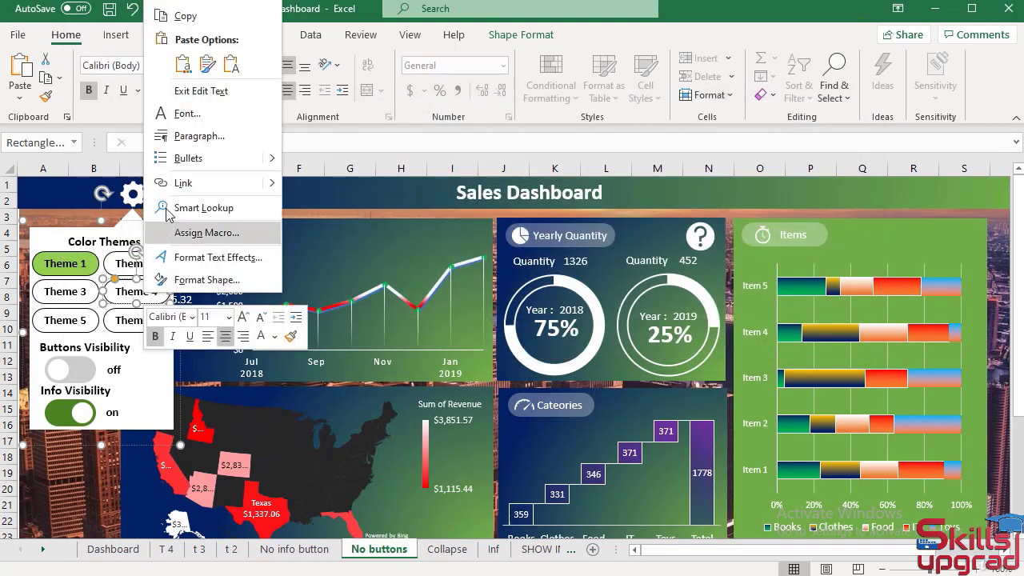
left_click(189, 184)
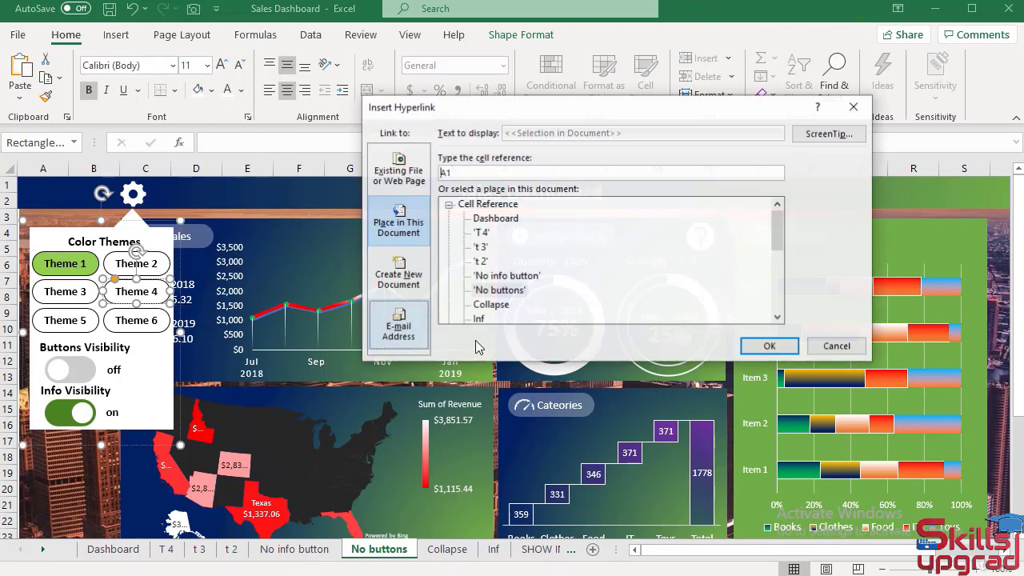
left_click(487, 234)
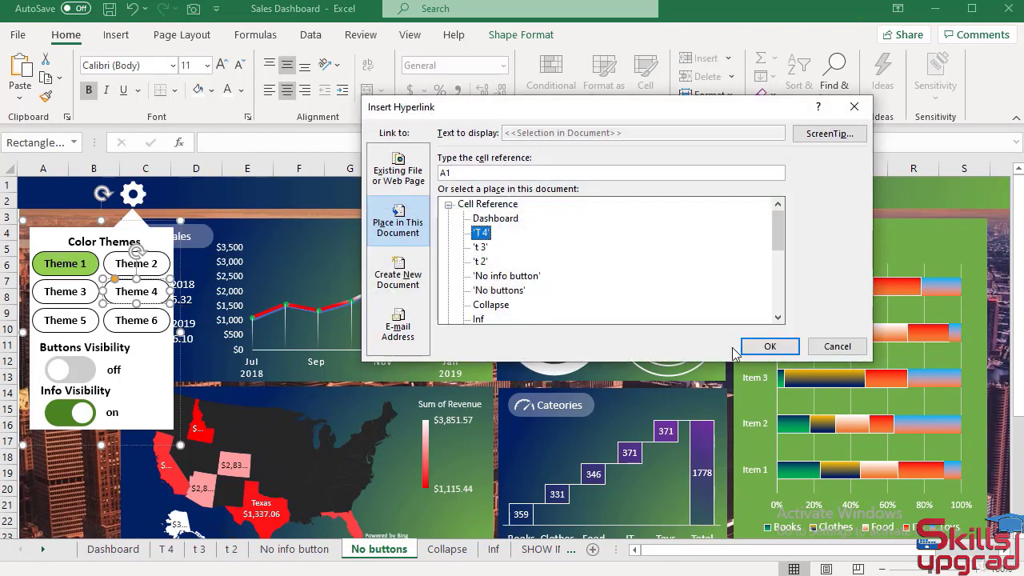
left_click(768, 346)
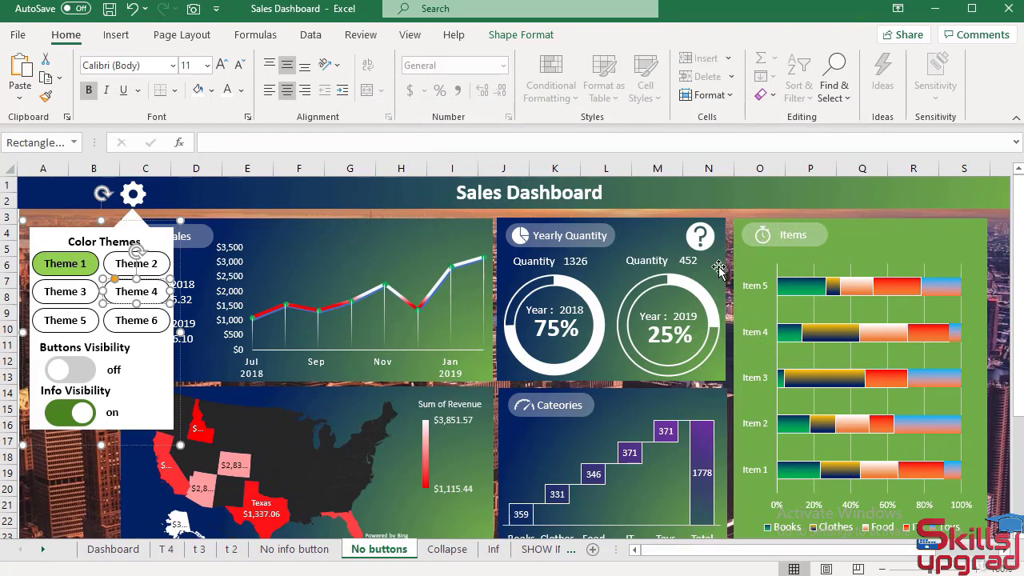
Hyperlink the question mark icon beside Yearly Quantity on the 'No buttons' sheet to cell A1 of the 'SHOW INF' sheet
right_click(702, 235)
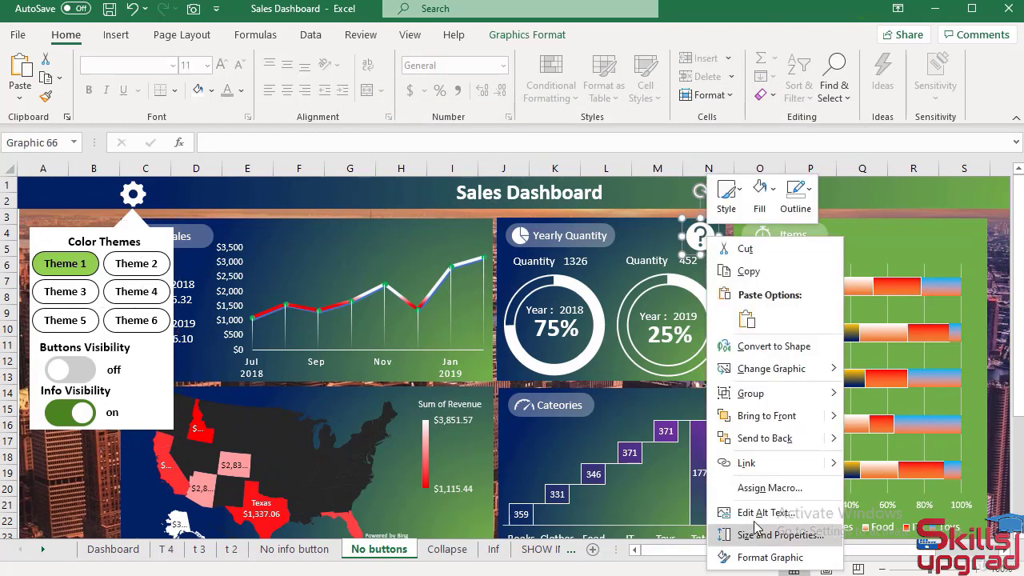
left_click(776, 462)
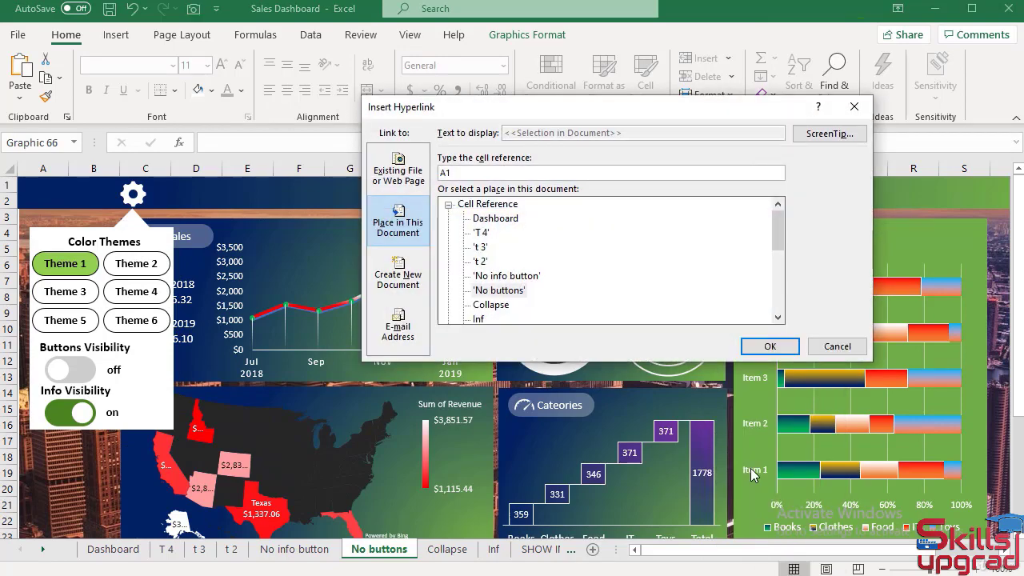
scroll(564, 288, "down", 2)
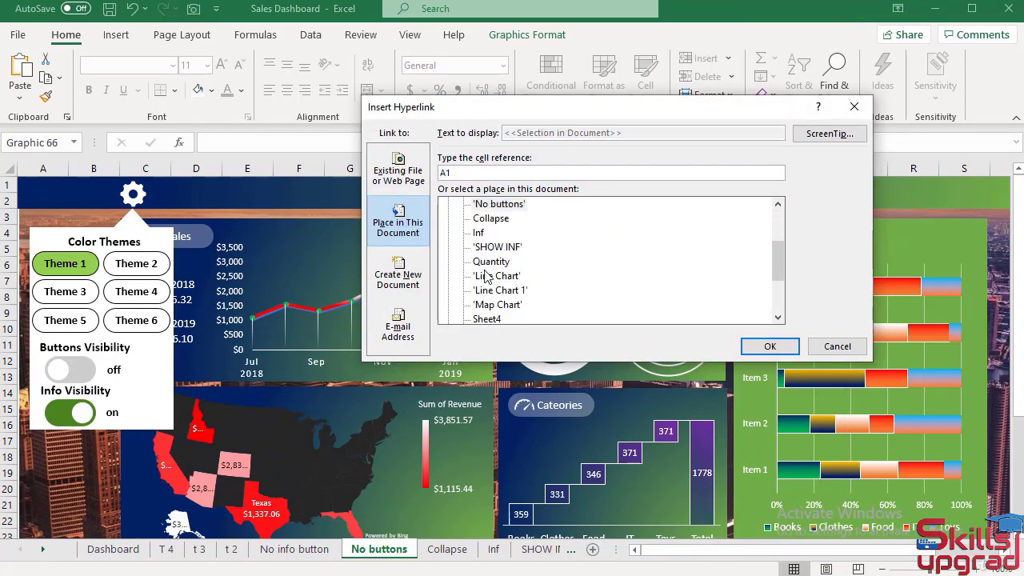
left_click(496, 248)
left_click(766, 345)
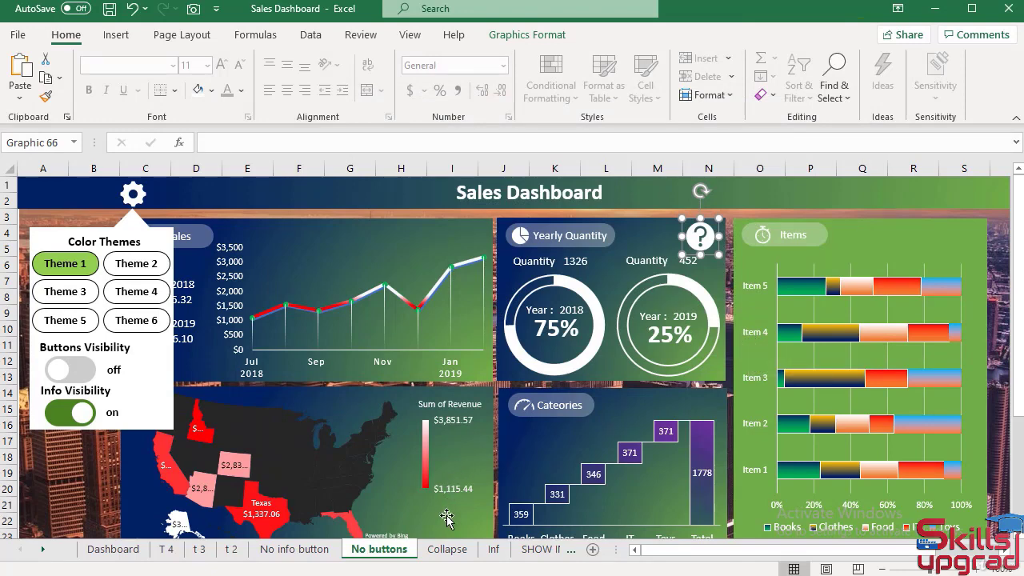
On the Collapse sheet, hyperlink the settings gear icon to cell A1 of the Dashboard sheet
left_click(445, 549)
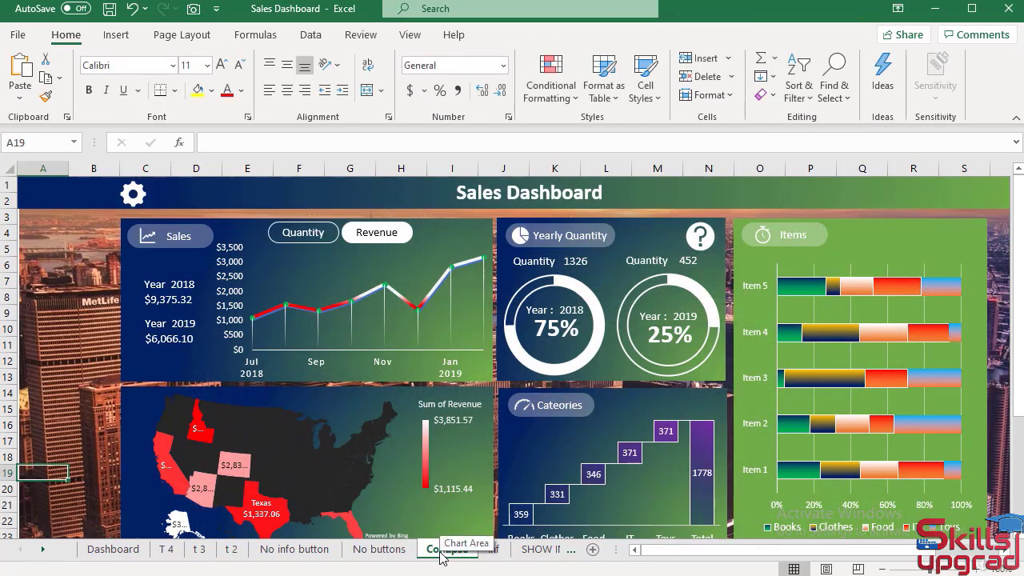
right_click(132, 195)
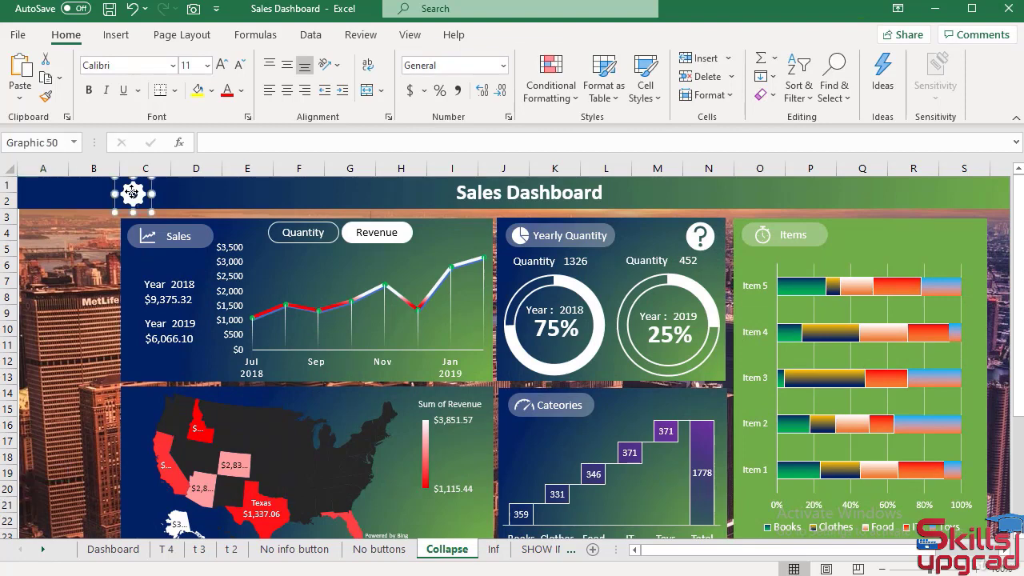
left_click(178, 422)
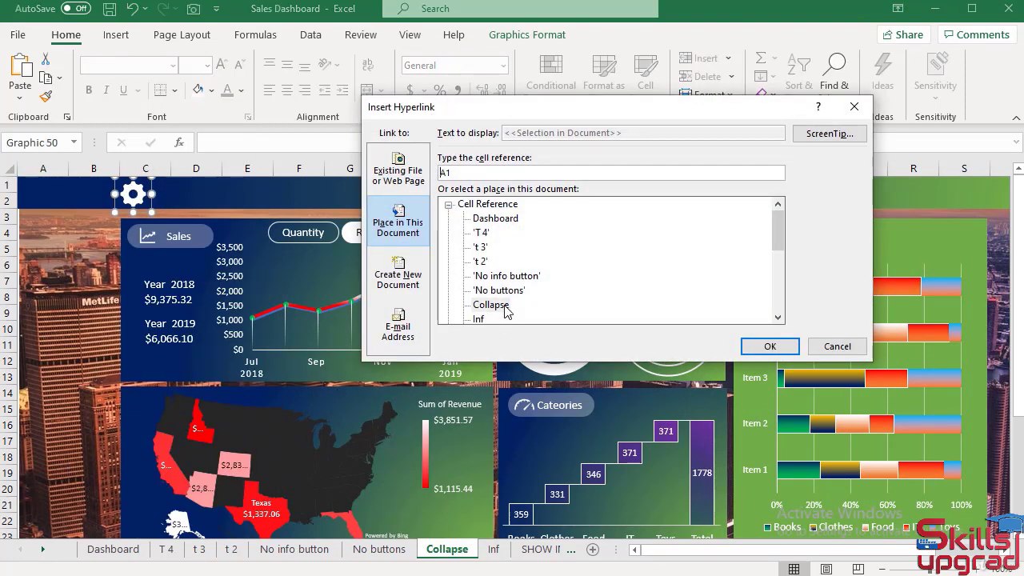
left_click(496, 218)
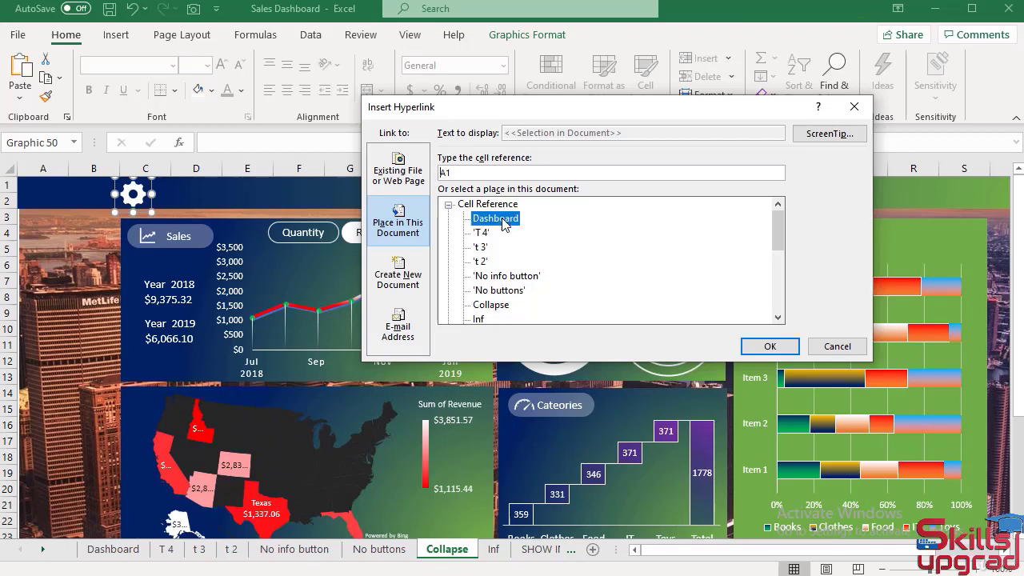
left_click(768, 346)
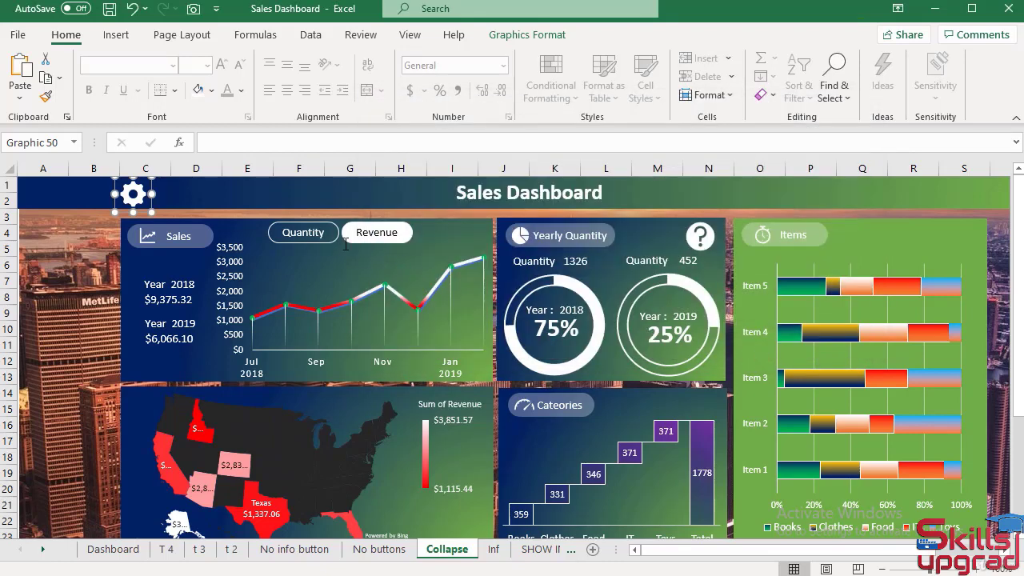
Hyperlink the Quantity button above the line chart on the Collapse sheet to cell A1 of the Quantity sheet
right_click(307, 233)
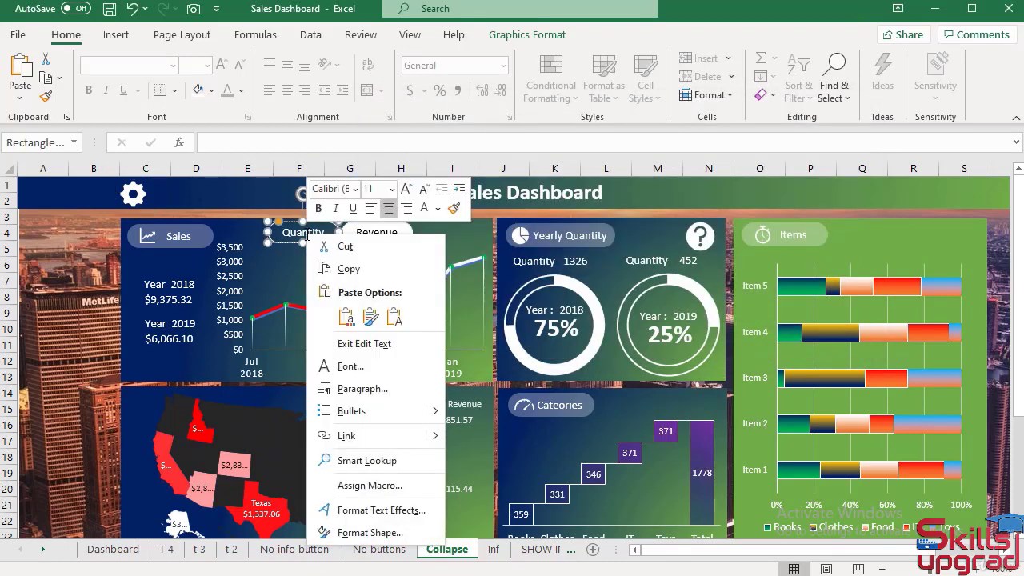
left_click(344, 432)
scroll(560, 258, "down", 4)
scroll(560, 259, "up", 2)
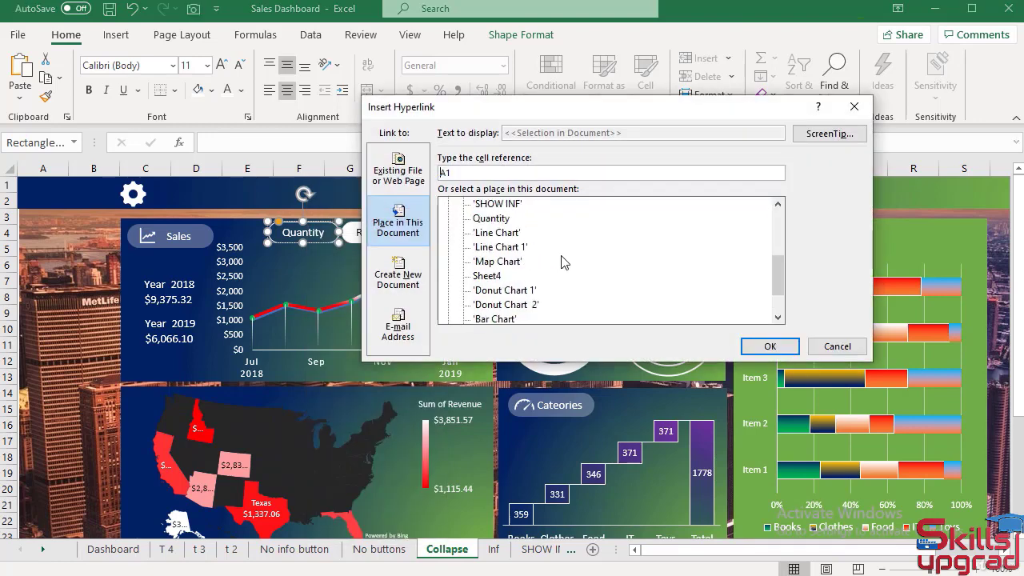
left_click(508, 262)
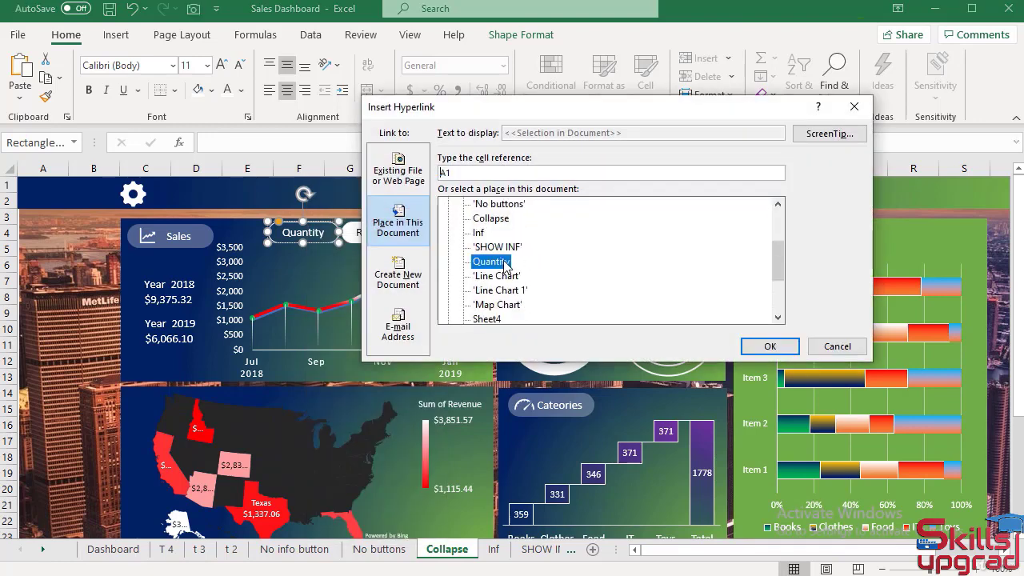
left_click(761, 346)
Hyperlink the question mark icon beside Yearly Quantity on the Collapse sheet to cell A1 of the 'SHOW INF' sheet
right_click(702, 238)
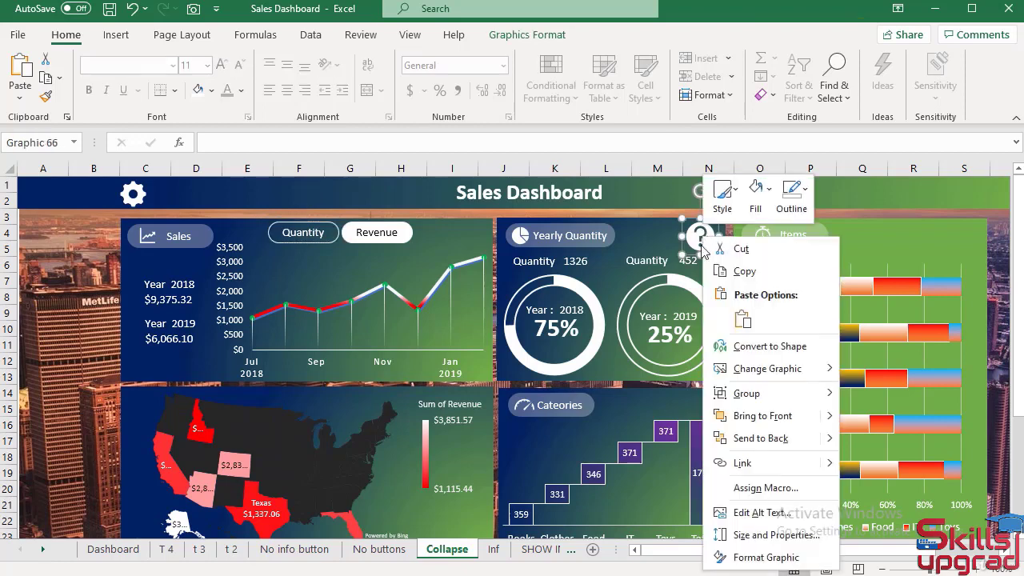
left_click(748, 462)
scroll(552, 274, "down", 2)
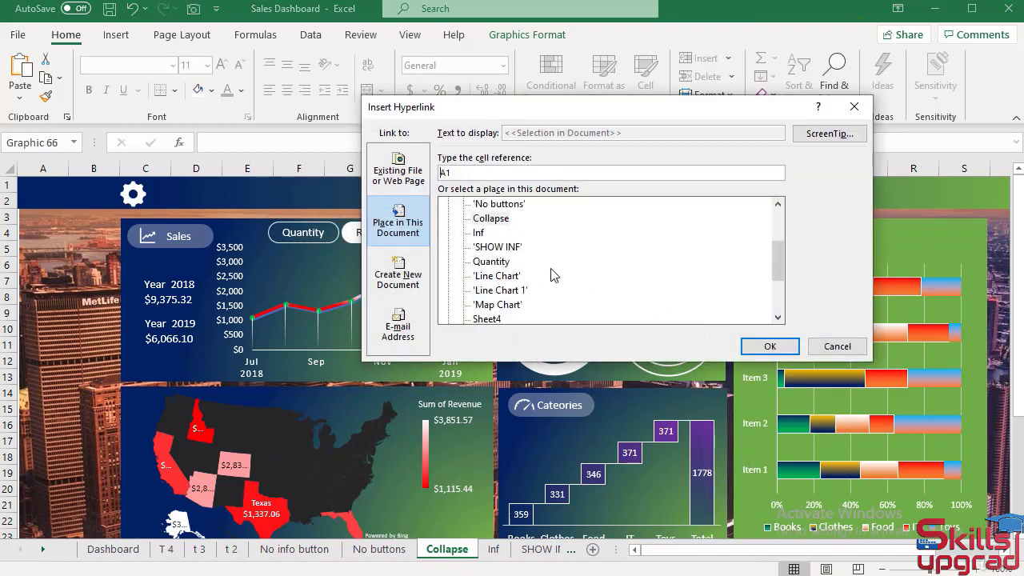
left_click(498, 247)
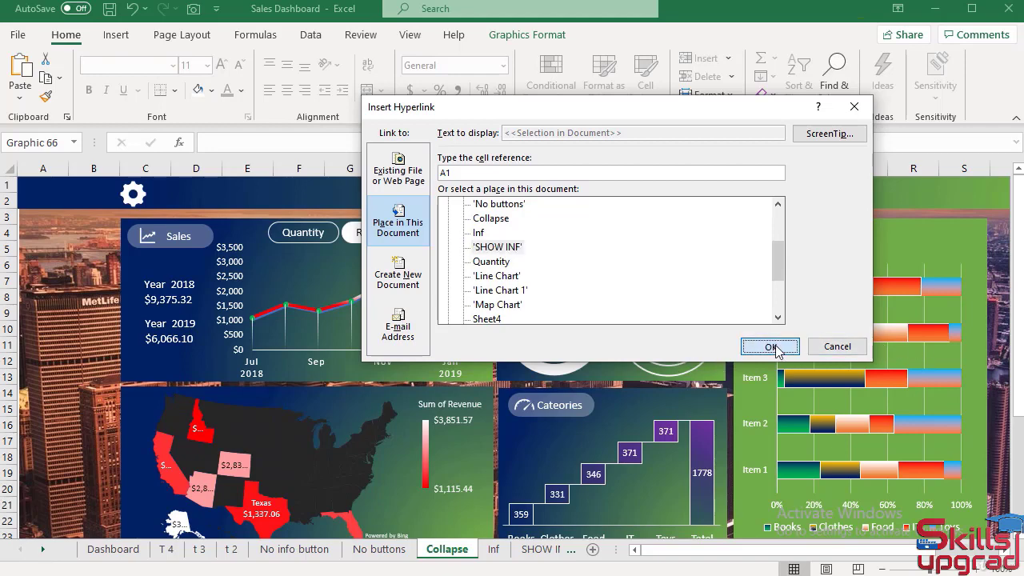
left_click(770, 345)
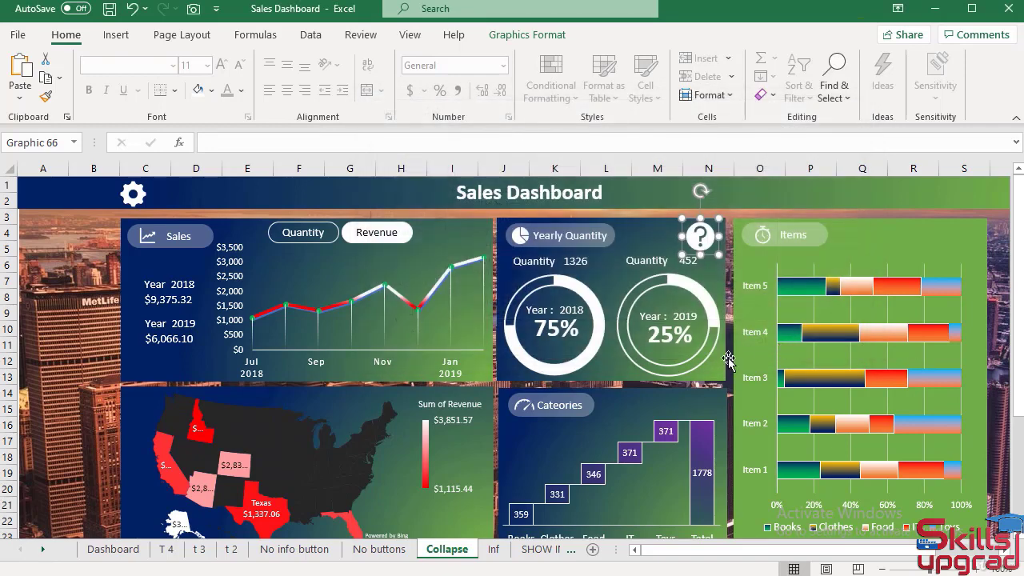
On the Inf sheet, hyperlink the settings gear icon to cell A1 of the Dashboard sheet
left_click(493, 551)
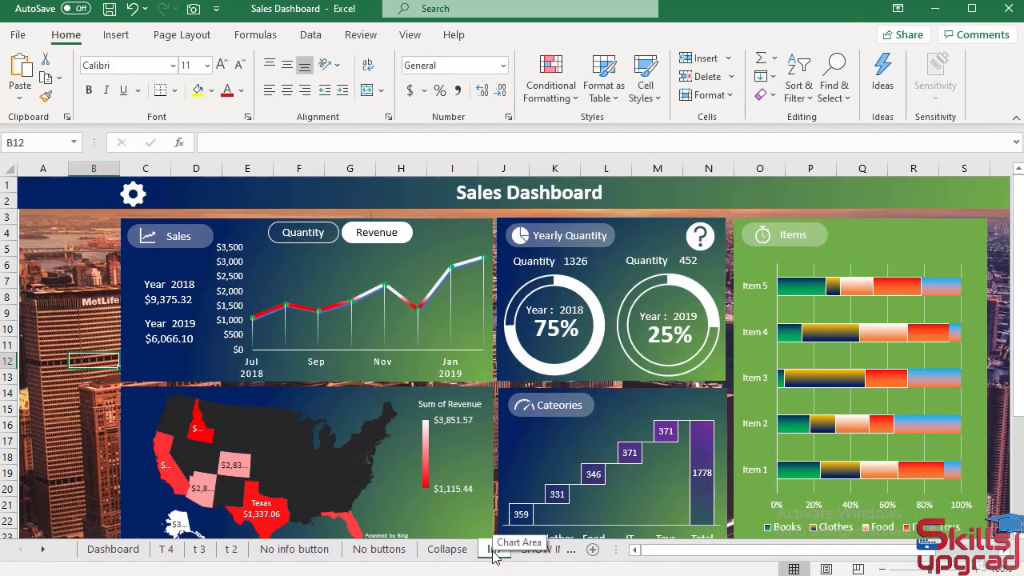
left_click(132, 194, "ctrl")
right_click(132, 194)
left_click(167, 424)
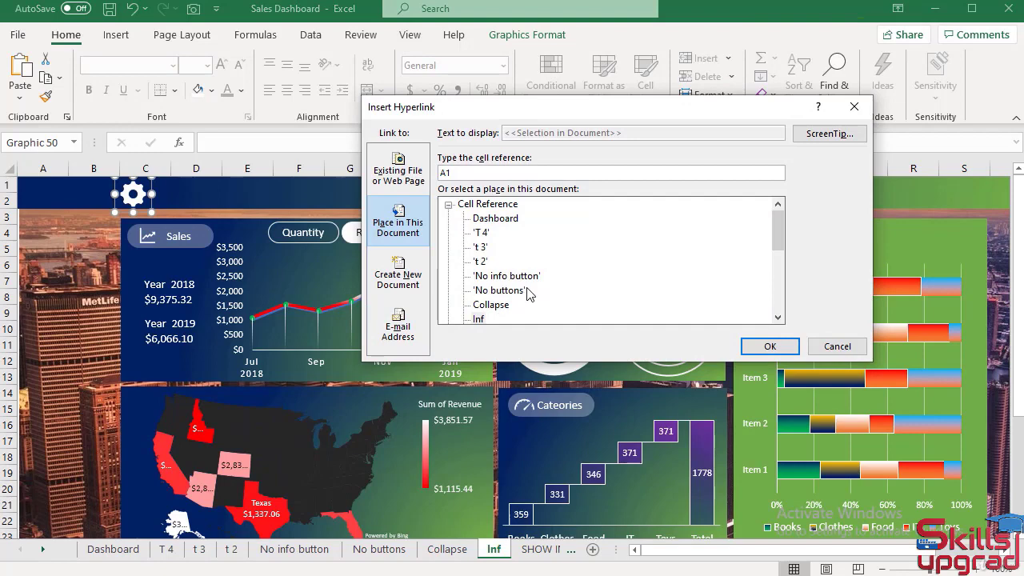
left_click(500, 219)
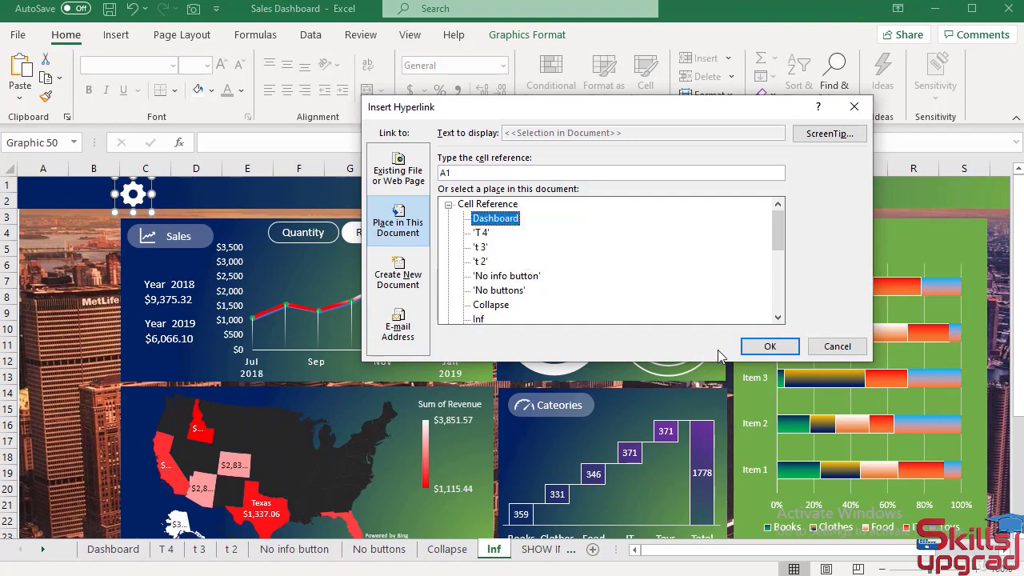
left_click(770, 346)
Hyperlink the Quantity button above the line chart on the Inf sheet to cell A1 of the Quantity sheet
right_click(321, 230)
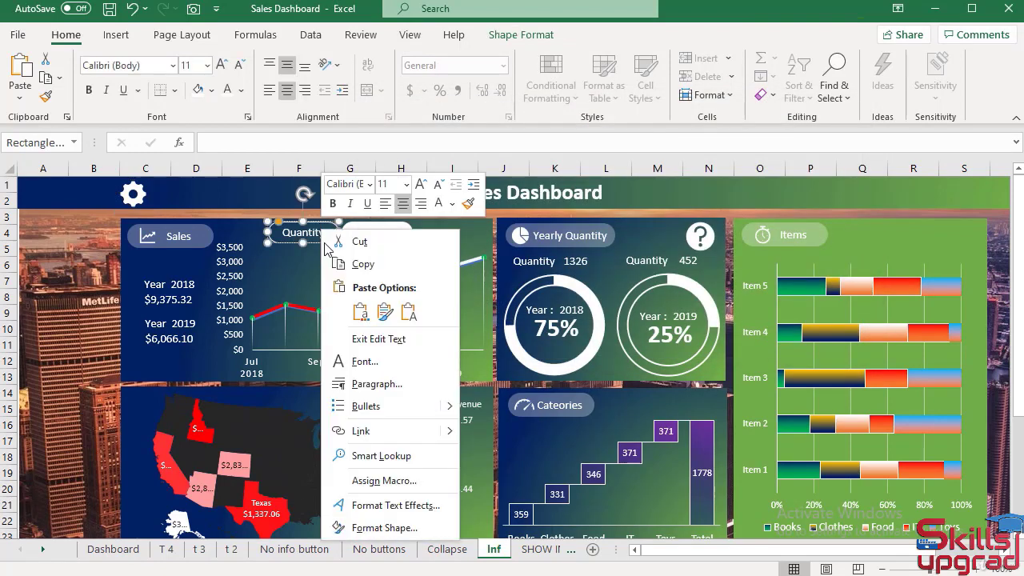
left_click(360, 431)
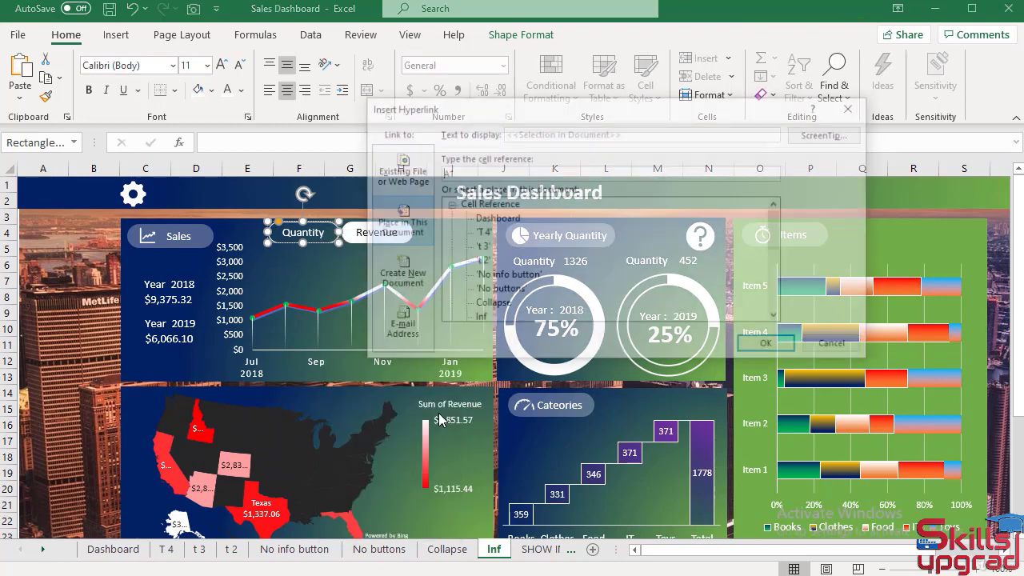
scroll(506, 294, "down", 2)
left_click(499, 262)
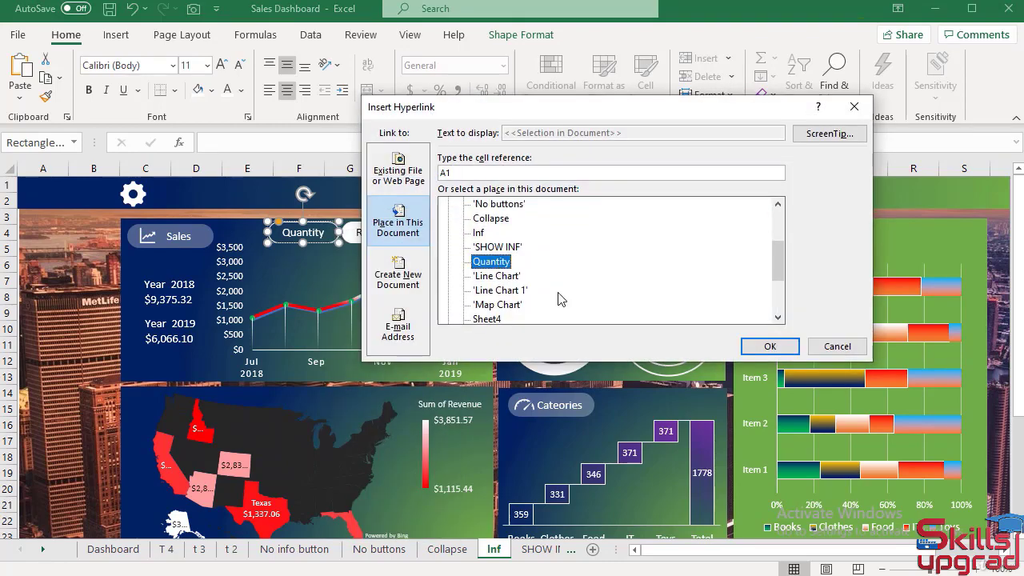
left_click(769, 345)
Hyperlink the question mark icon beside Yearly Quantity on the Inf sheet to cell A1 of the 'SHOW INF' sheet
right_click(699, 242)
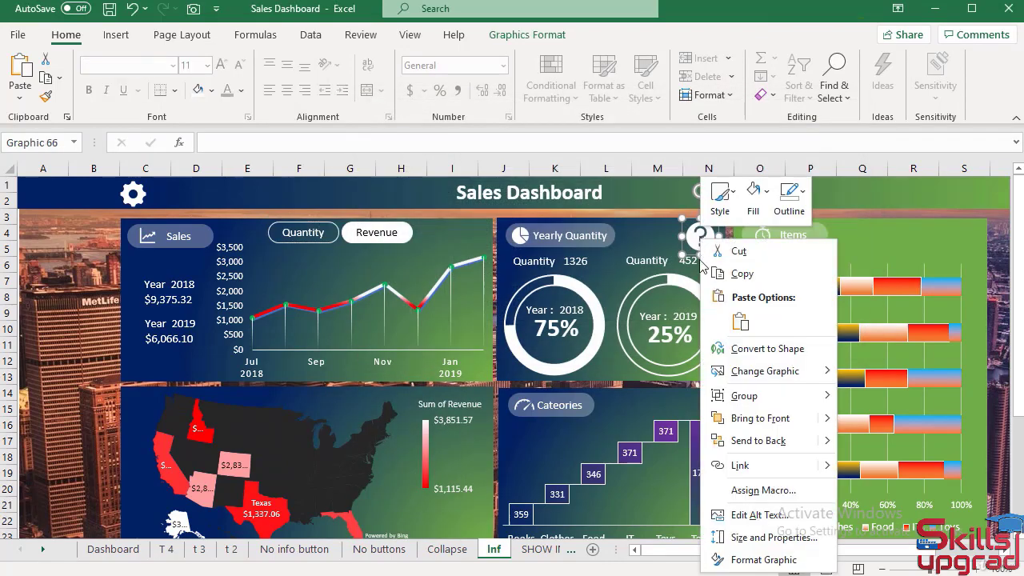
left_click(738, 467)
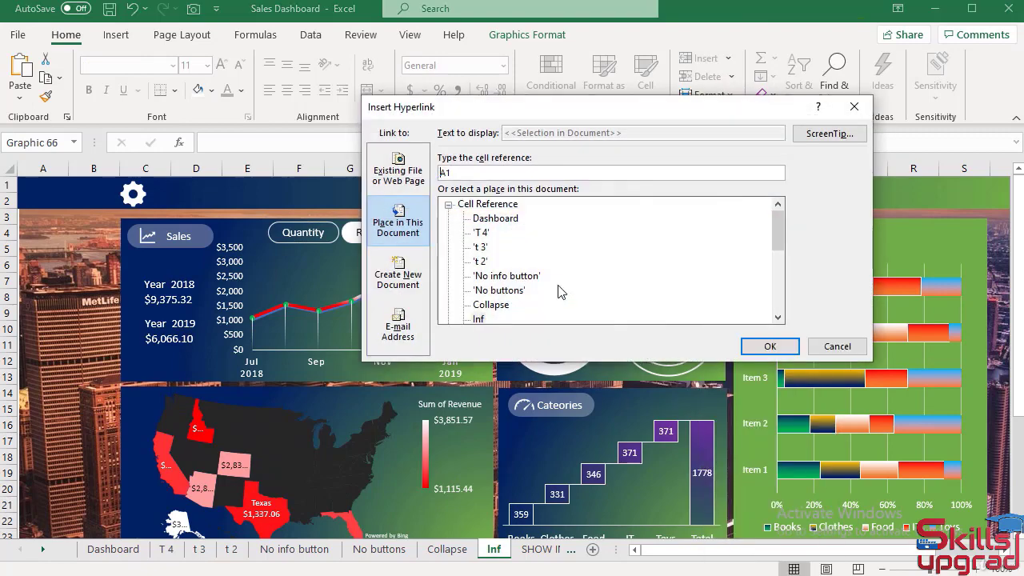
scroll(543, 293, "down", 1)
left_click(513, 292)
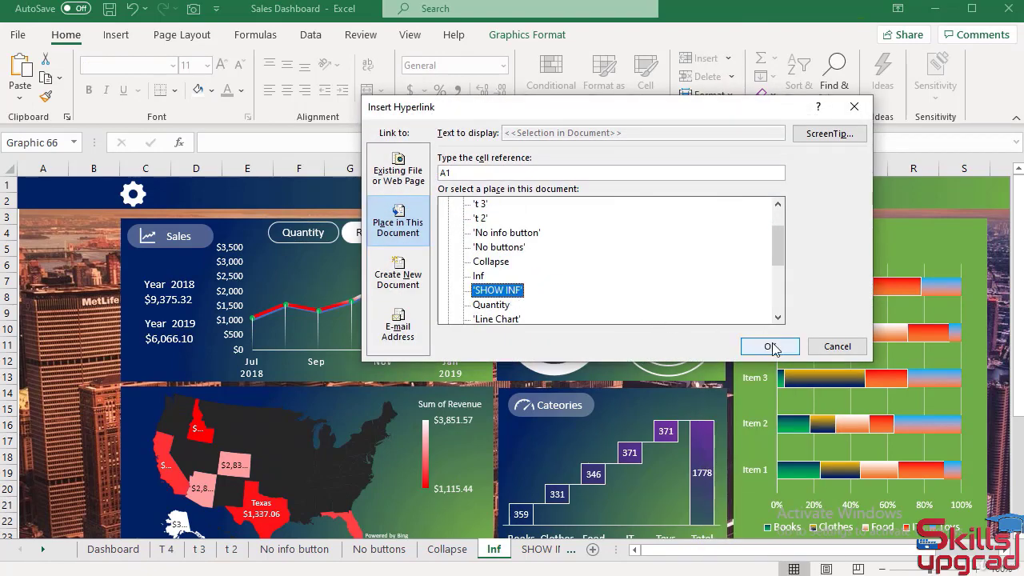
left_click(771, 346)
On the 'SHOW INF' sheet, hyperlink the question mark icon above the information callout to cell A1 of the Dashboard sheet
left_click(541, 549)
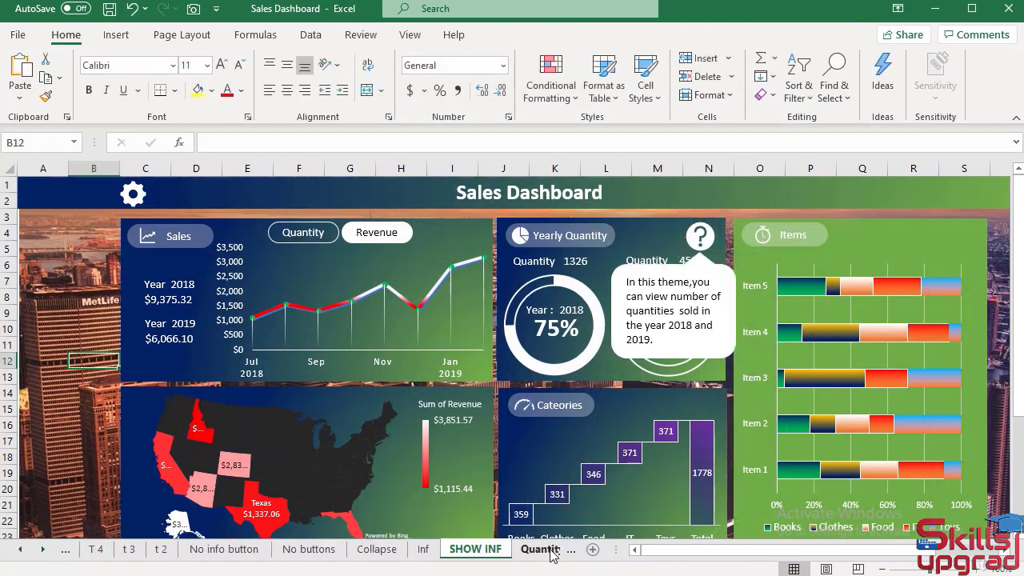
right_click(701, 237)
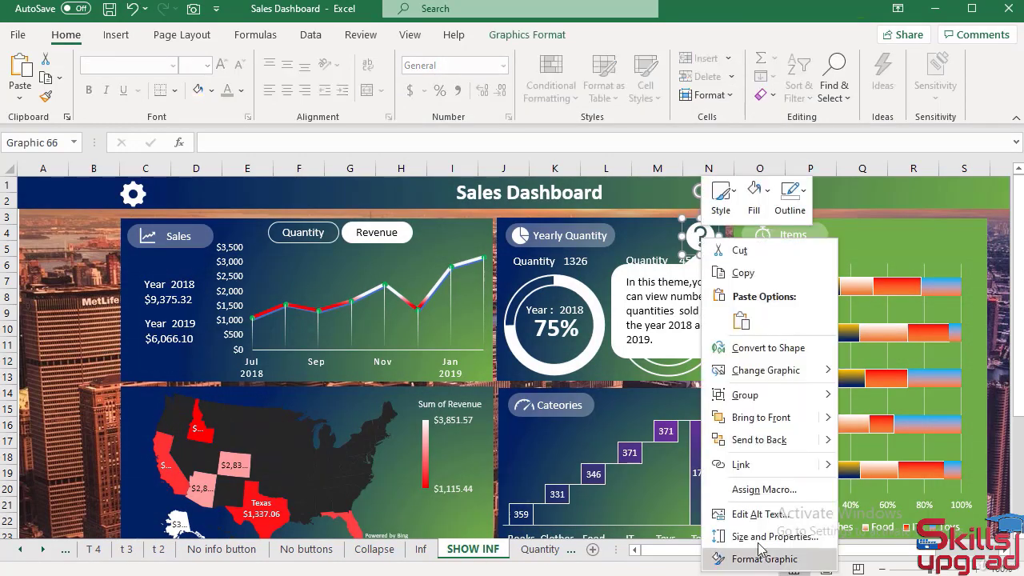
left_click(741, 465)
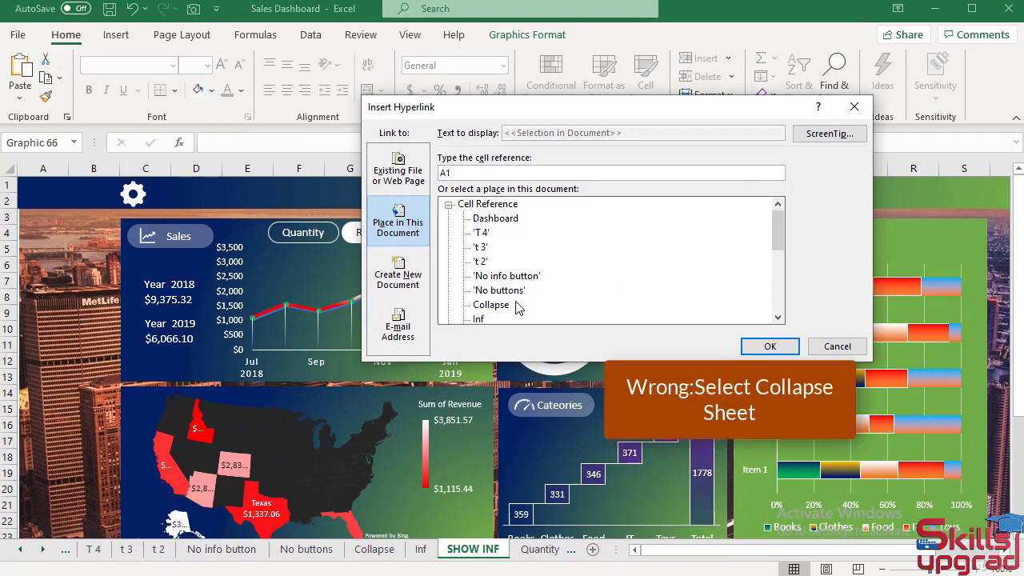
left_click(496, 219)
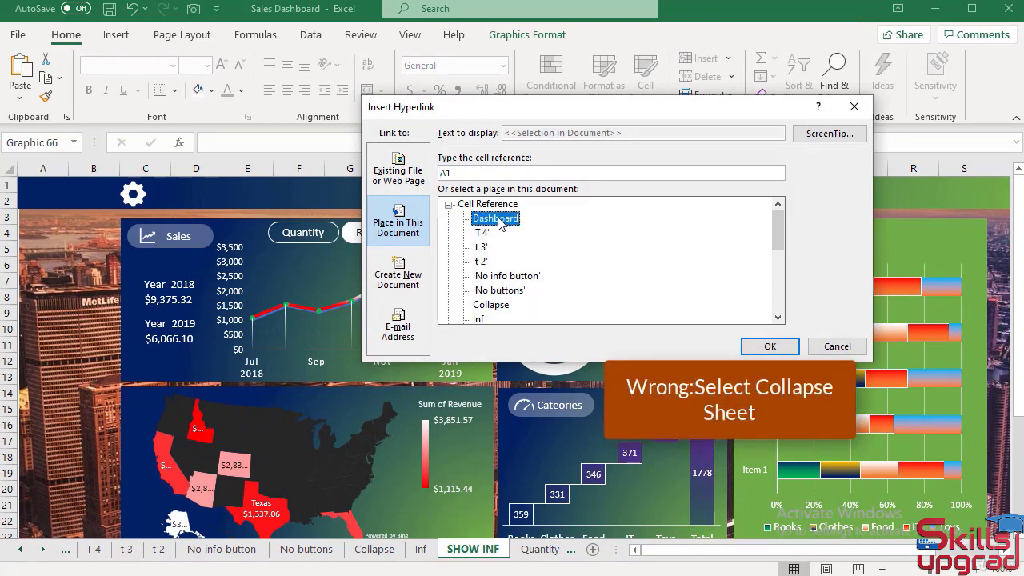
left_click(769, 344)
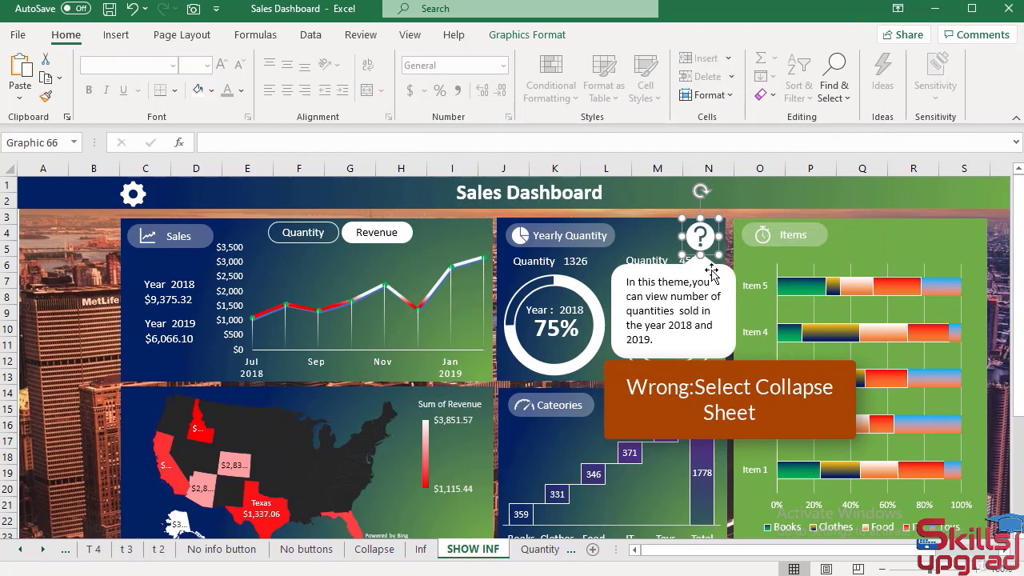
Hyperlink the Quantity button above the line chart on the 'SHOW INF' sheet to cell A1 of the Quantity sheet
right_click(321, 232)
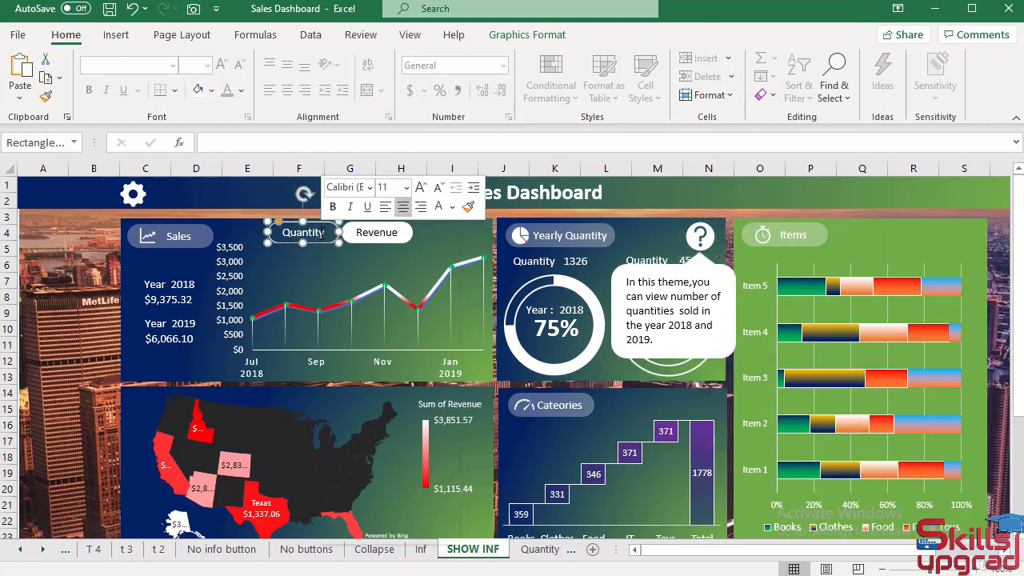
left_click(364, 432)
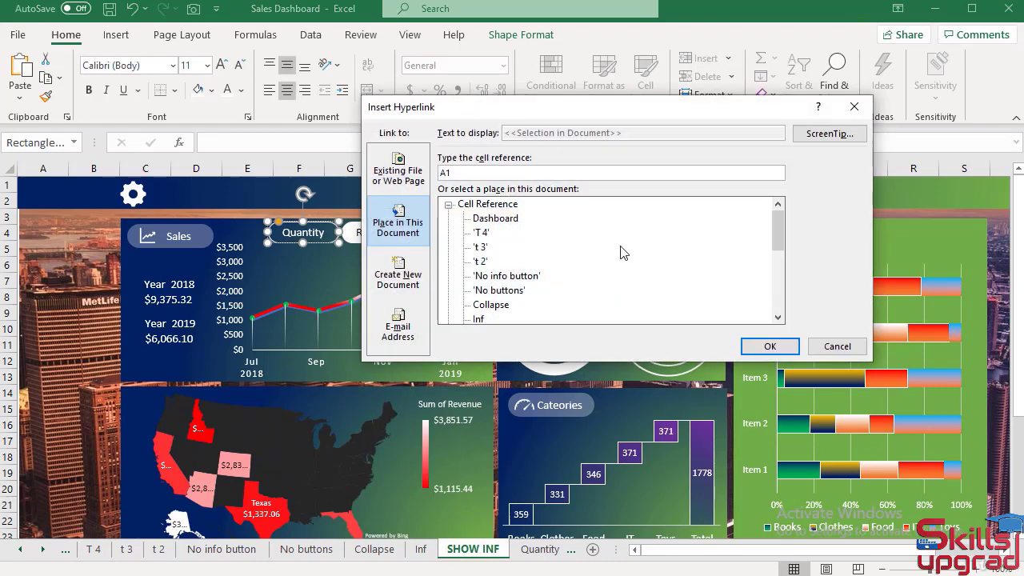
scroll(606, 252, "down", 3)
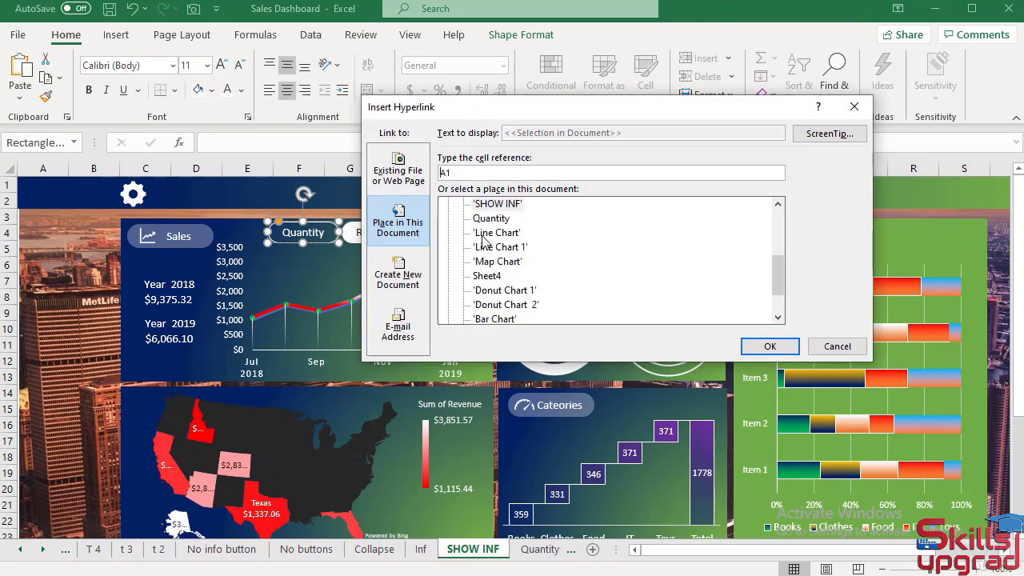
left_click(490, 220)
left_click(767, 347)
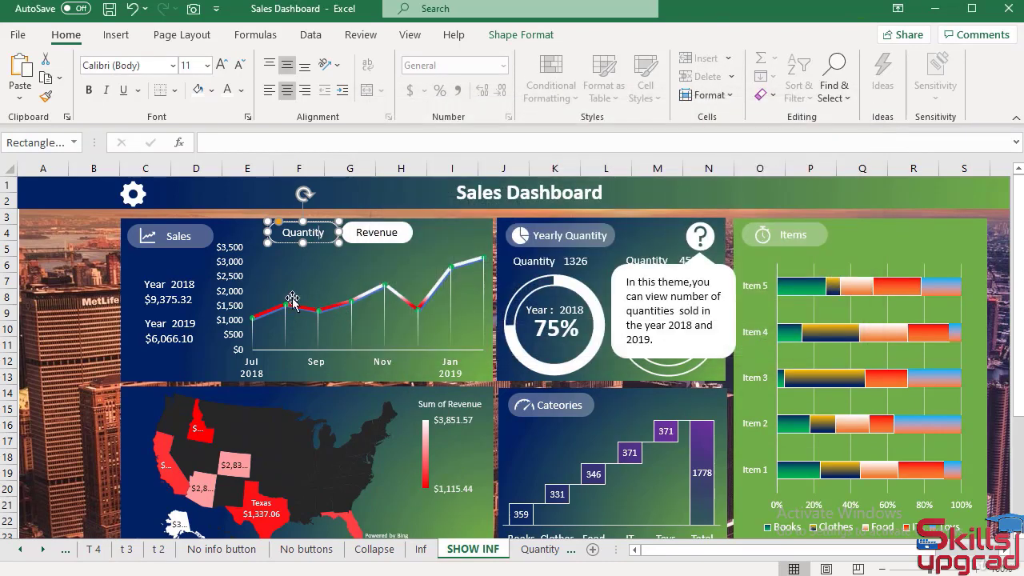
Hyperlink the settings gear icon on the 'SHOW INF' sheet to cell A1 of the Dashboard sheet
right_click(131, 194)
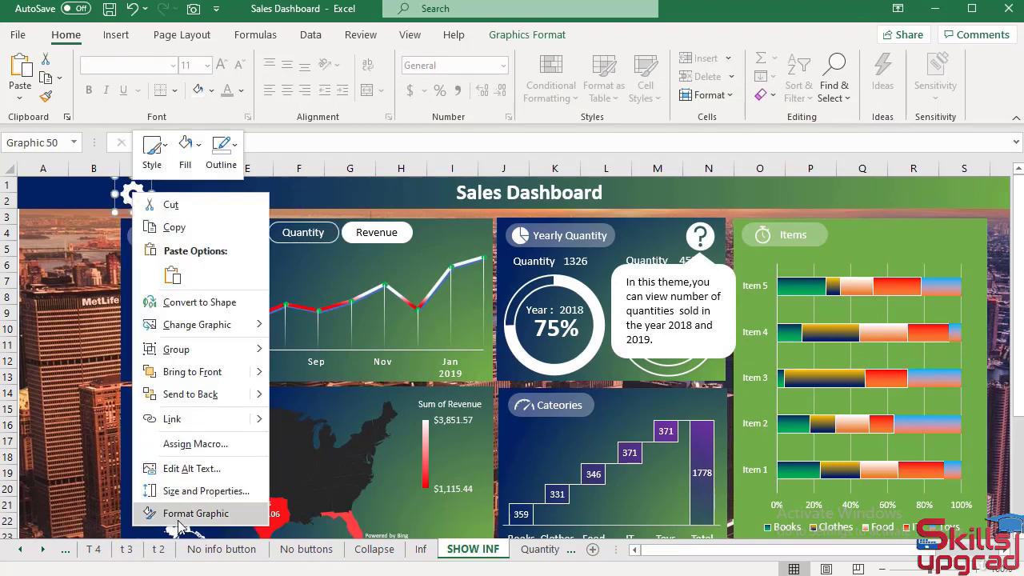
left_click(181, 418)
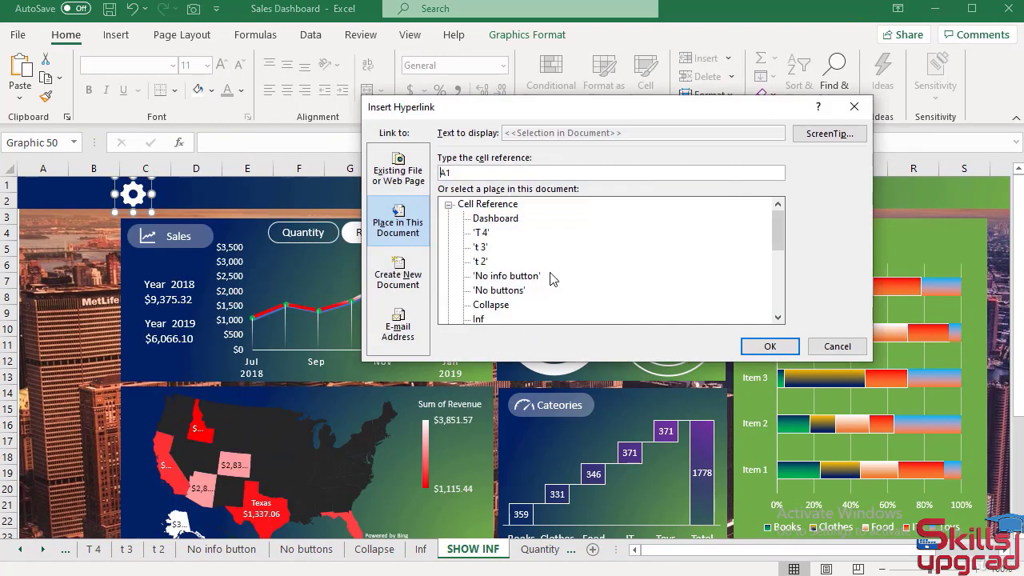
left_click(505, 221)
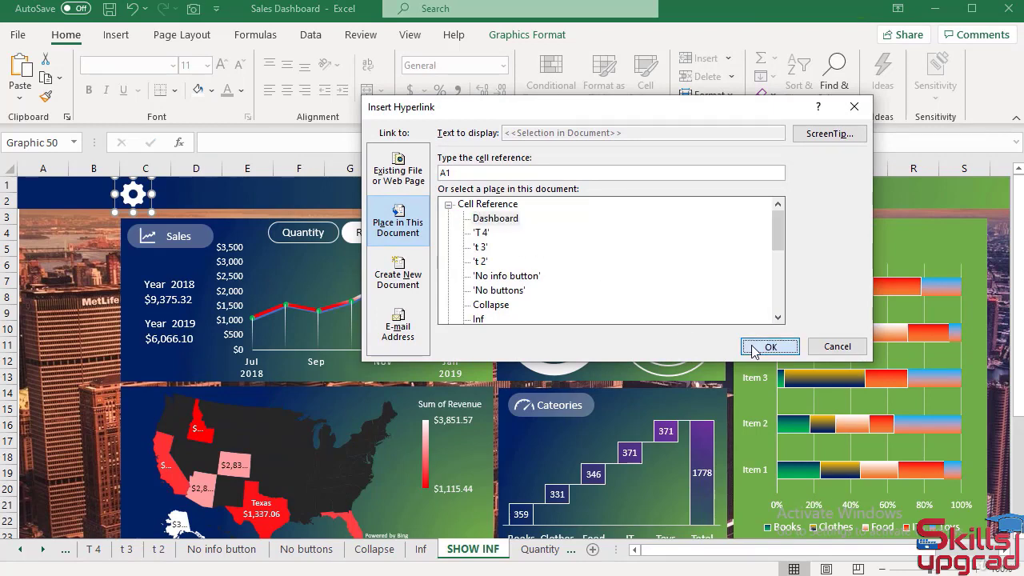
left_click(769, 346)
On the Quantity sheet, hyperlink the Revenue button above the line chart to cell A1 of the Dashboard sheet
left_click(43, 550)
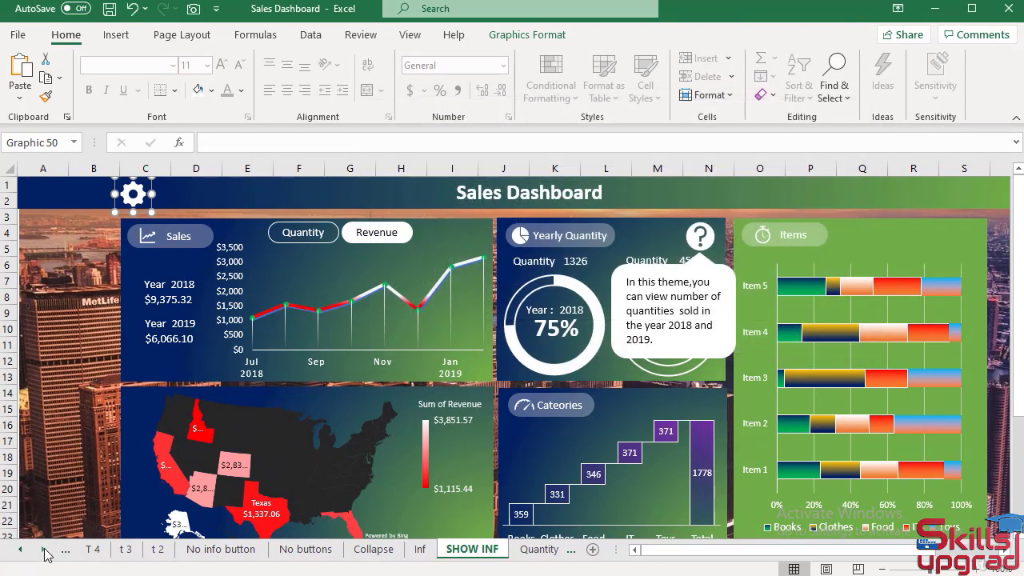
left_click(43, 550)
left_click(44, 549)
left_click(43, 550)
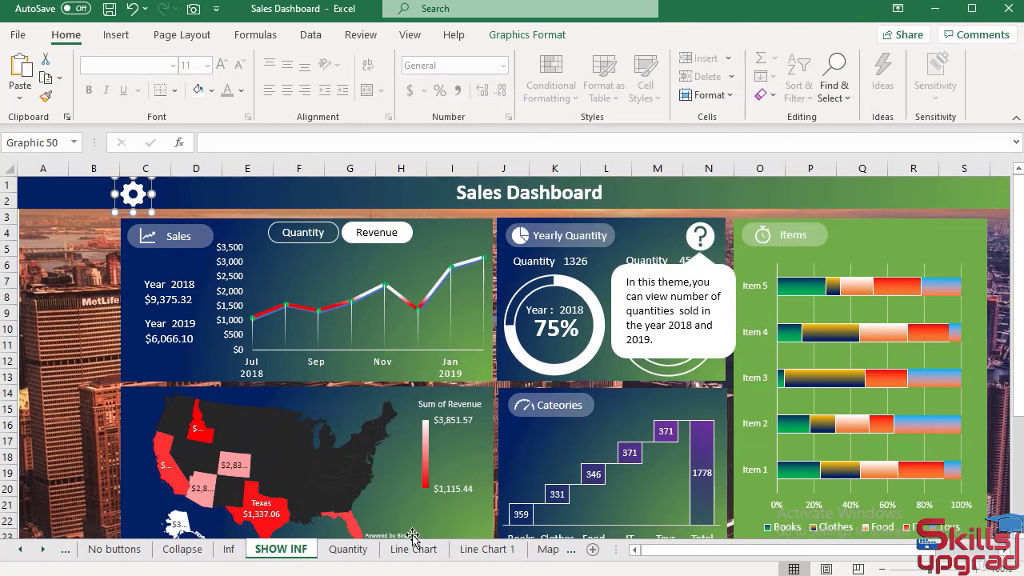
left_click(324, 551)
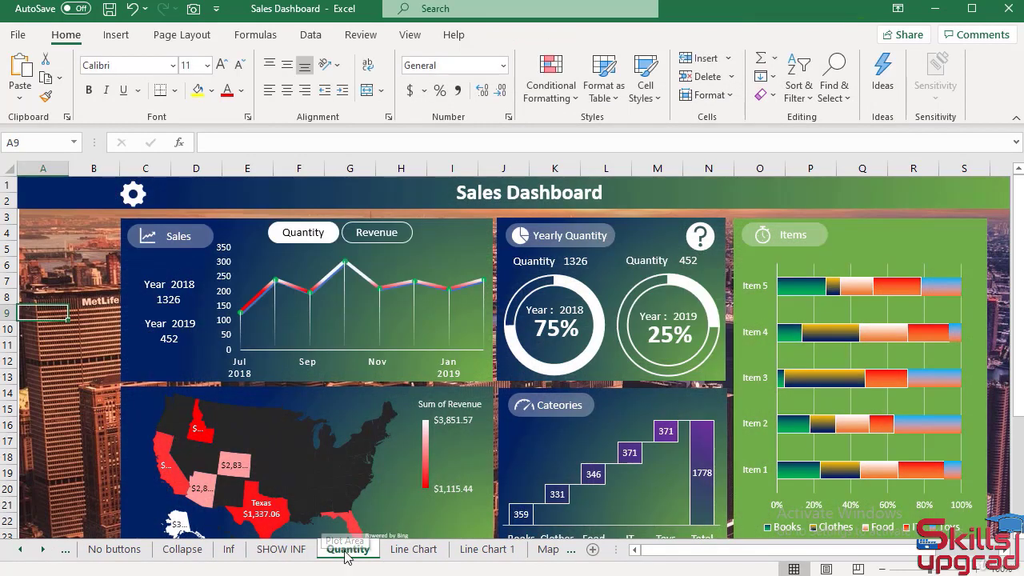
right_click(363, 232)
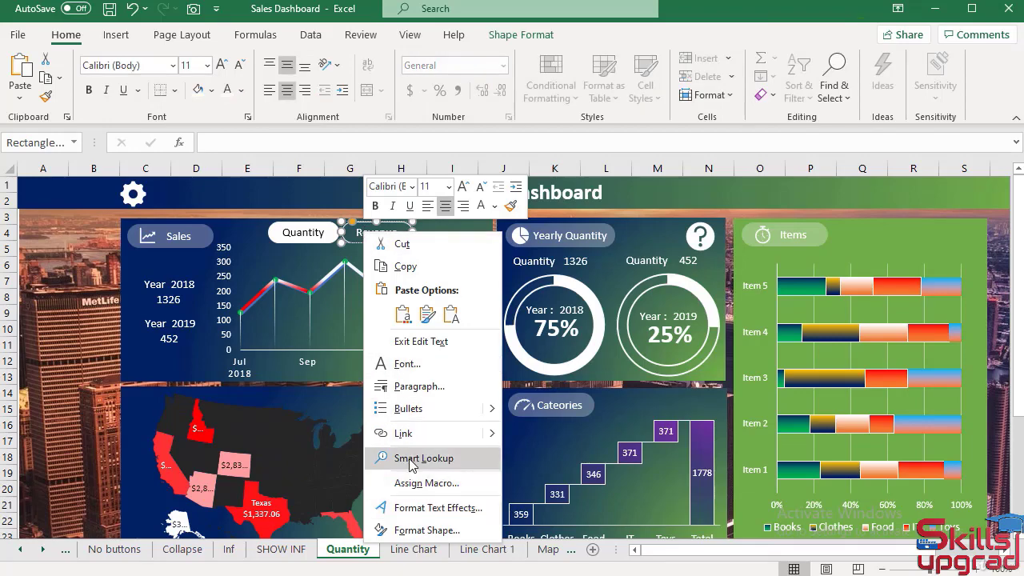
left_click(404, 434)
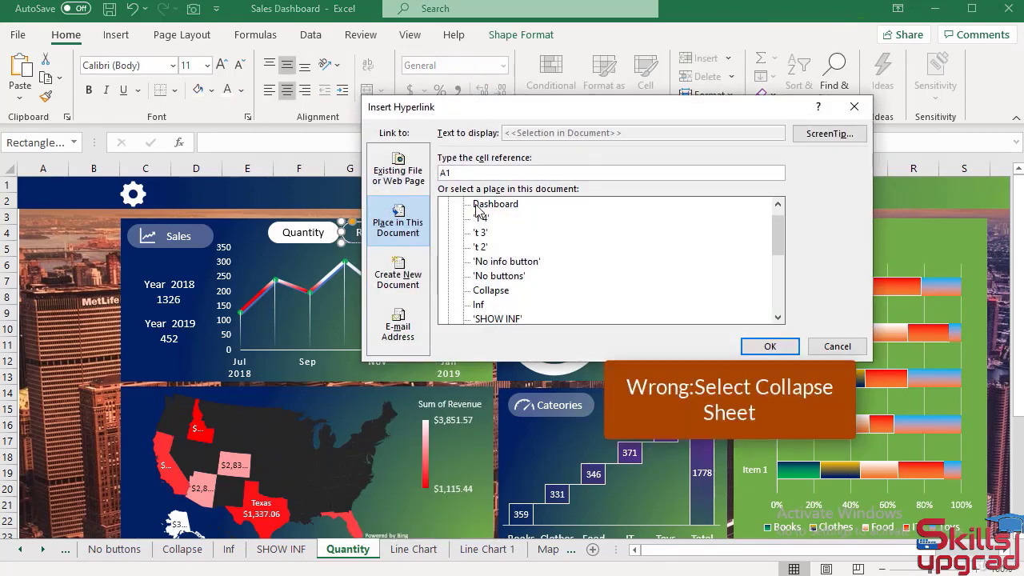
left_click(769, 346)
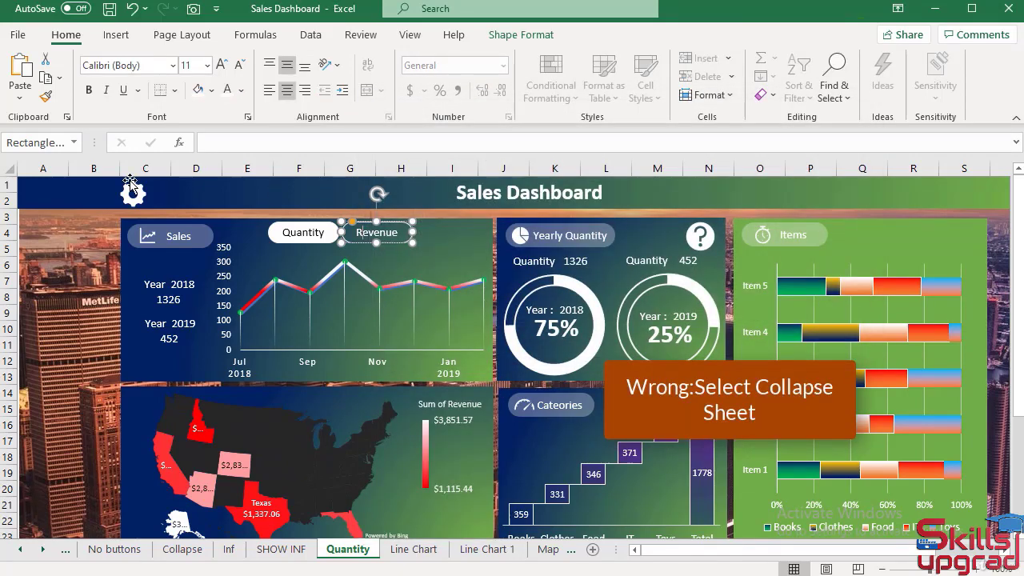
Hyperlink the settings gear icon on the Quantity sheet to cell A1 of the Dashboard sheet
right_click(137, 203)
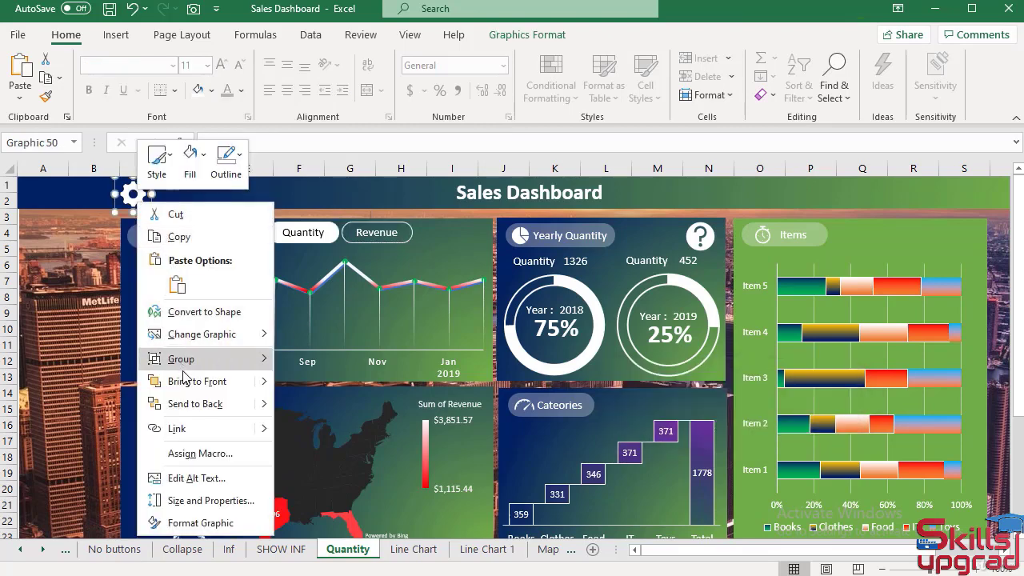
left_click(192, 432)
left_click(494, 205)
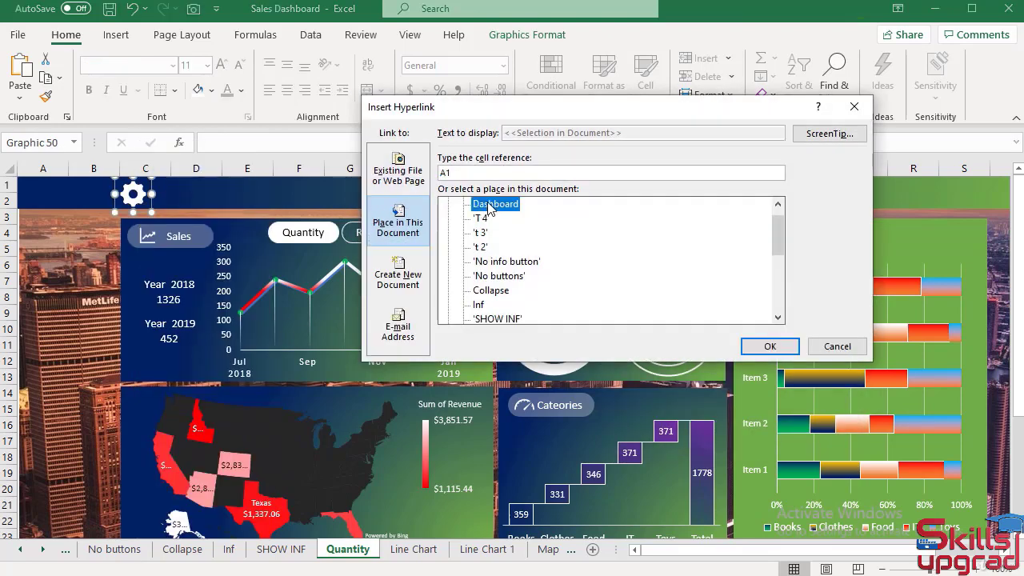
left_click(769, 347)
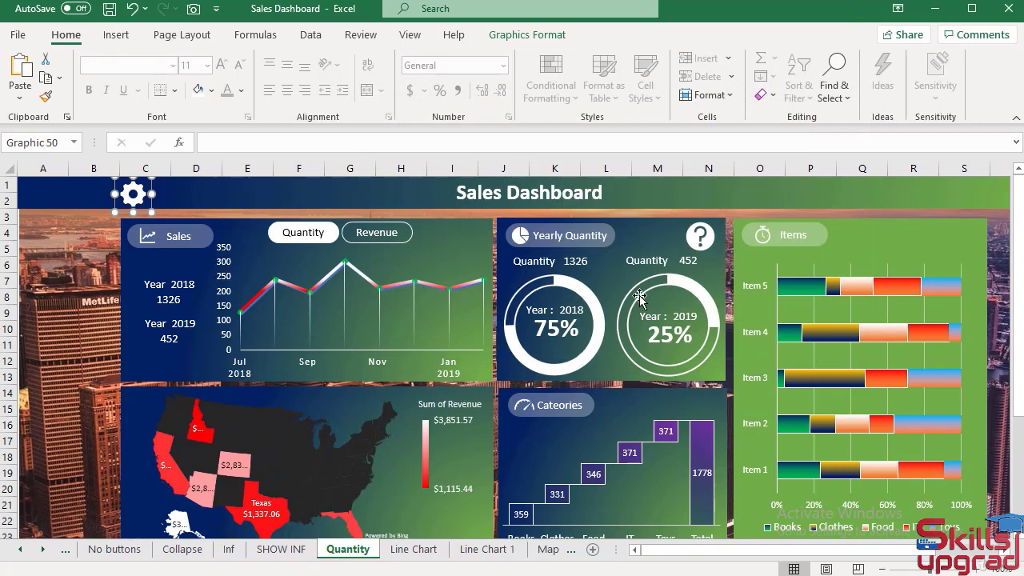
Hyperlink the question mark icon in the Yearly Quantity panel of the Quantity sheet to cell A1 of the 'SHOW INF' sheet
right_click(701, 238)
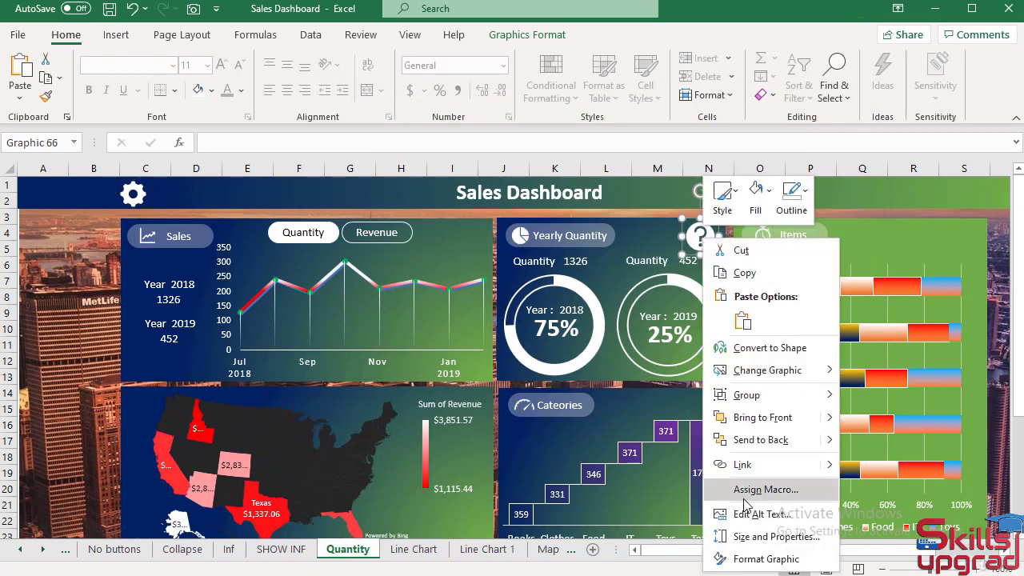
left_click(742, 466)
scroll(552, 292, "down", 2)
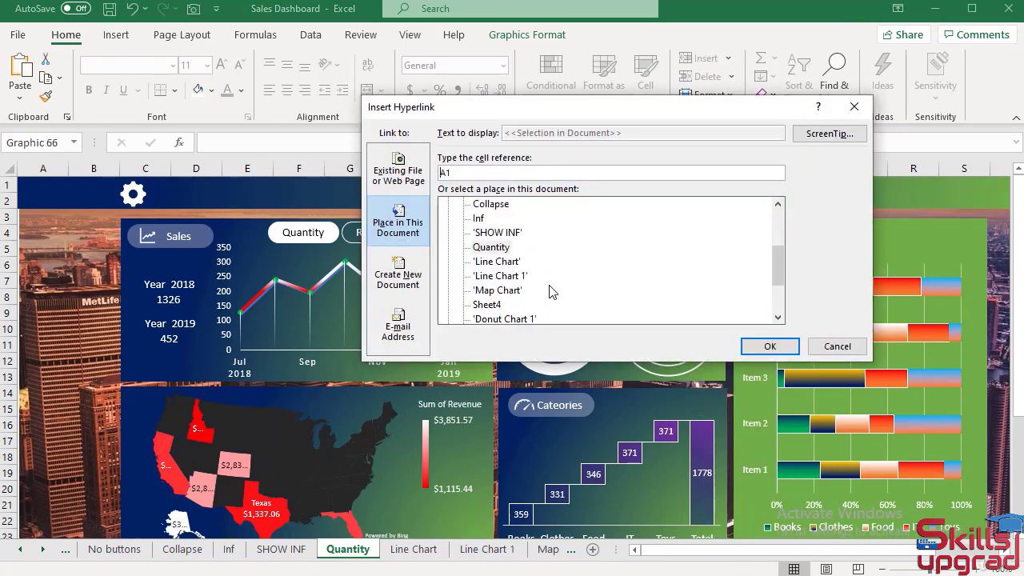
left_click(492, 232)
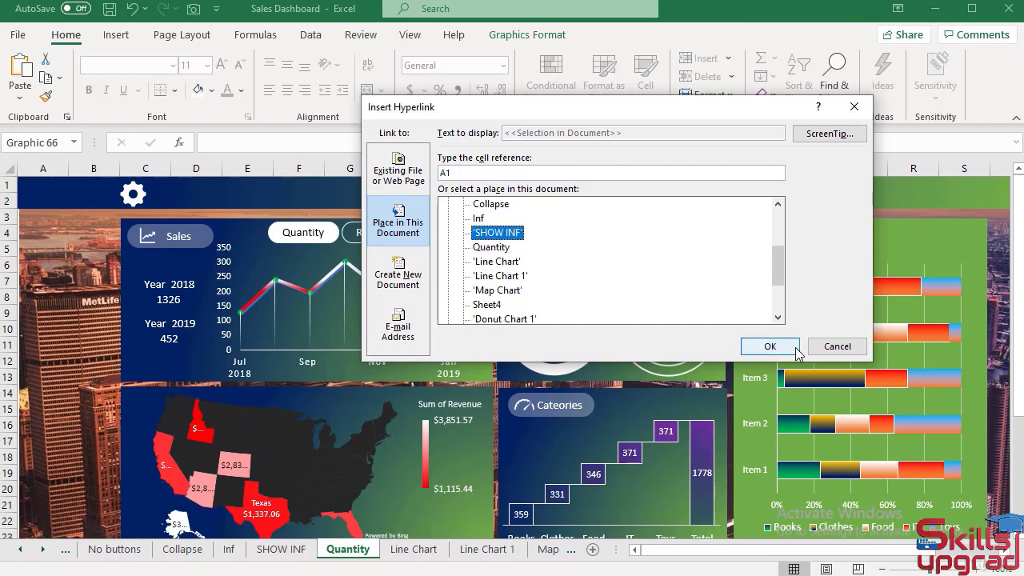
left_click(770, 347)
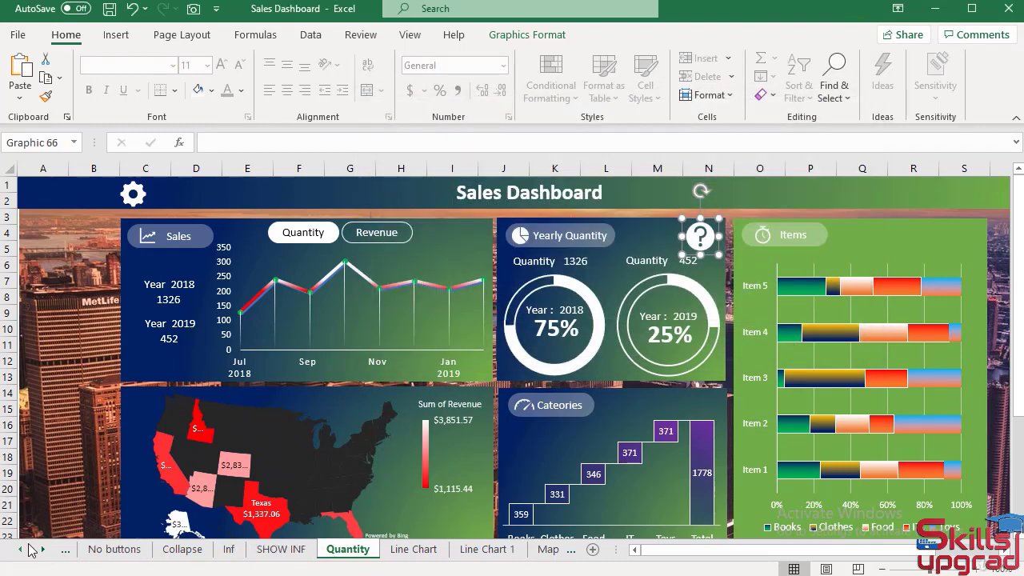
On the 'No info button' sheet, hyperlink the Theme 1 button to cell A1 of the Dashboard sheet
left_click(22, 550)
left_click(22, 549)
left_click(22, 550)
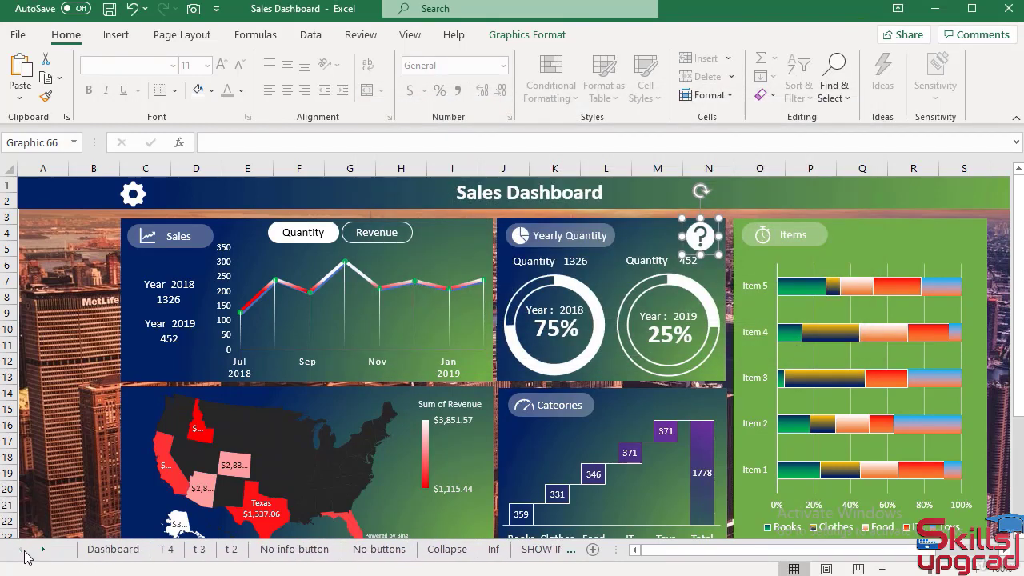
left_click(293, 550)
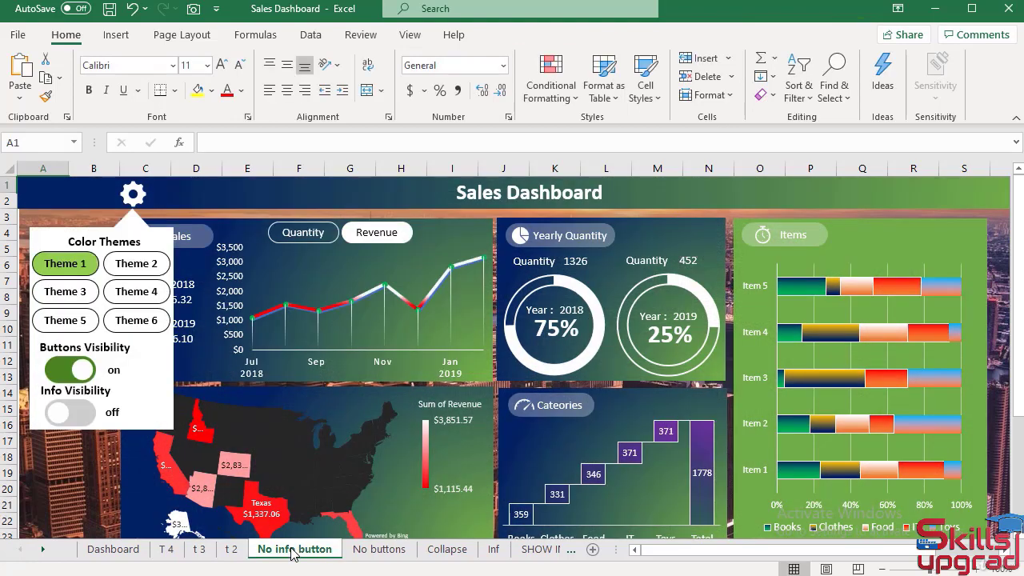
right_click(74, 263)
left_click(117, 469)
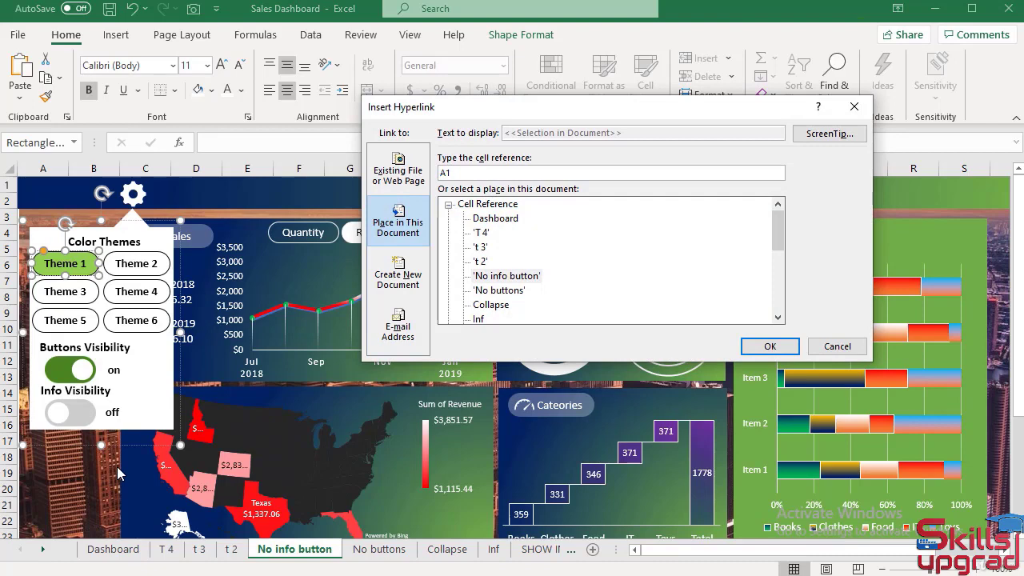
left_click(485, 219)
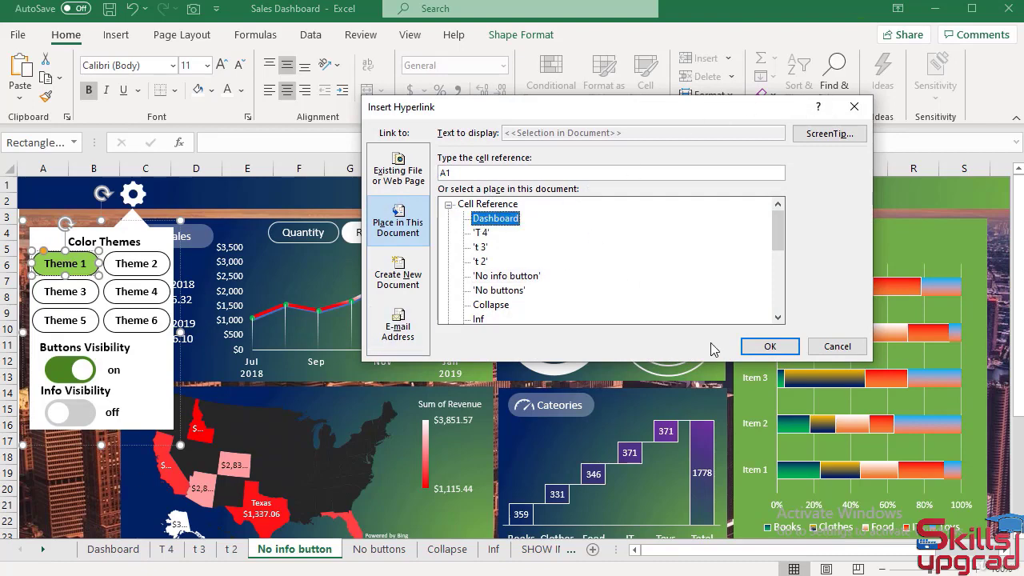
left_click(764, 347)
Hyperlink the Theme 2 button on the 'No info button' sheet to cell A1 of the 't 2' sheet
left_click(148, 267)
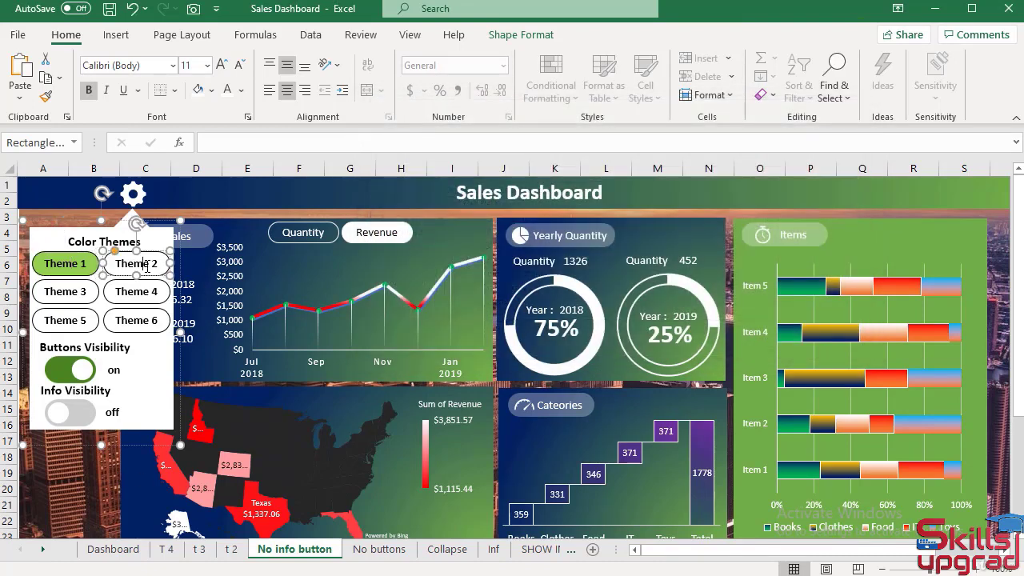
right_click(147, 267)
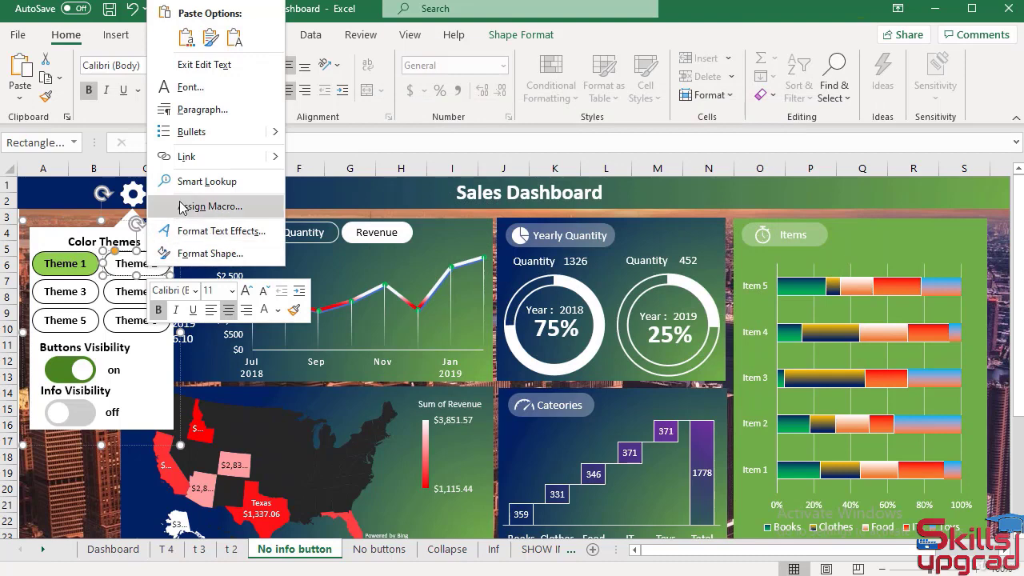
left_click(185, 156)
left_click(480, 261)
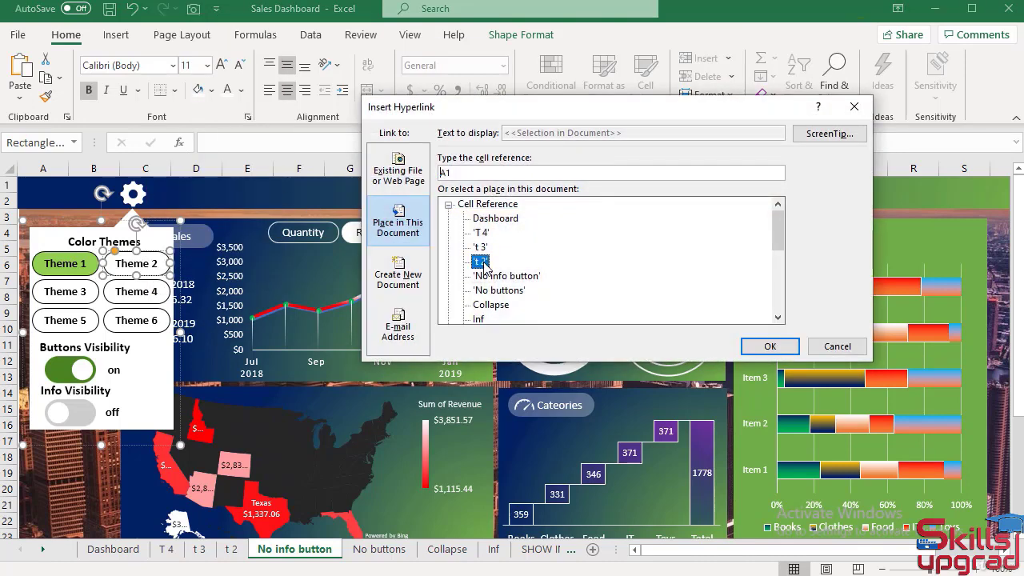
left_click(768, 344)
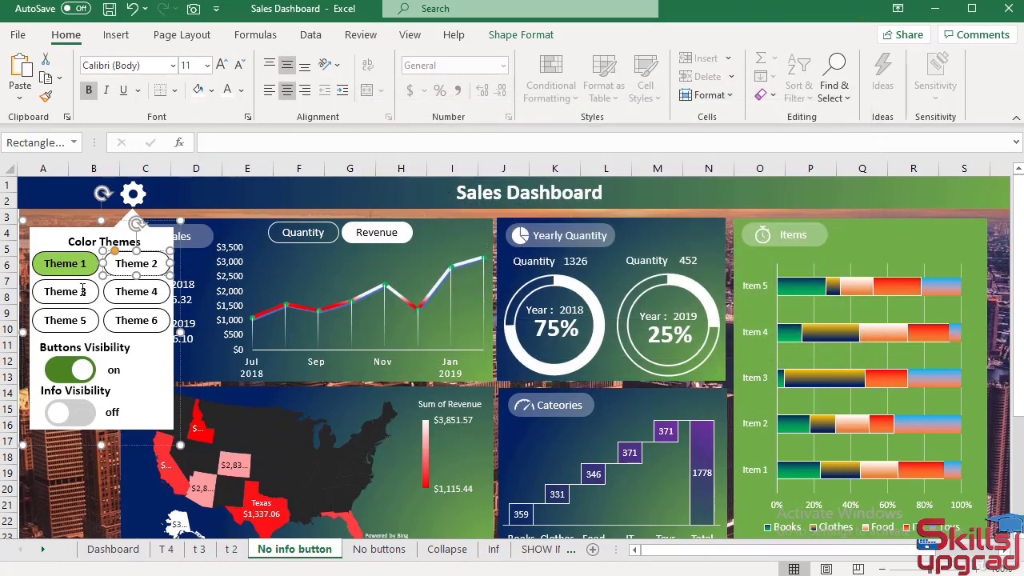
Hyperlink the Theme 3 button on the 'No info button' sheet to cell A1 of the 't 3' sheet
right_click(83, 290)
left_click(120, 178)
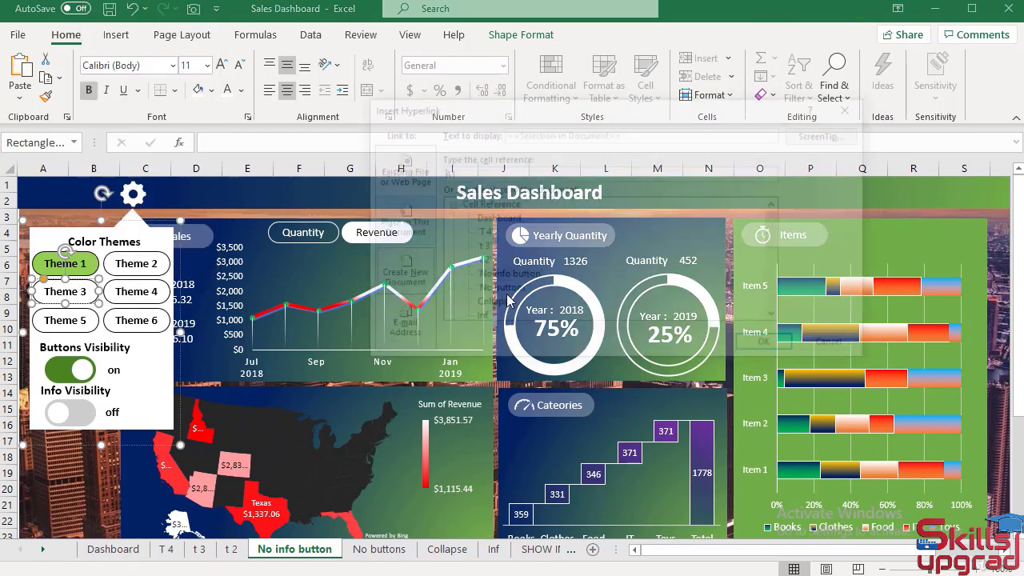
left_click(481, 247)
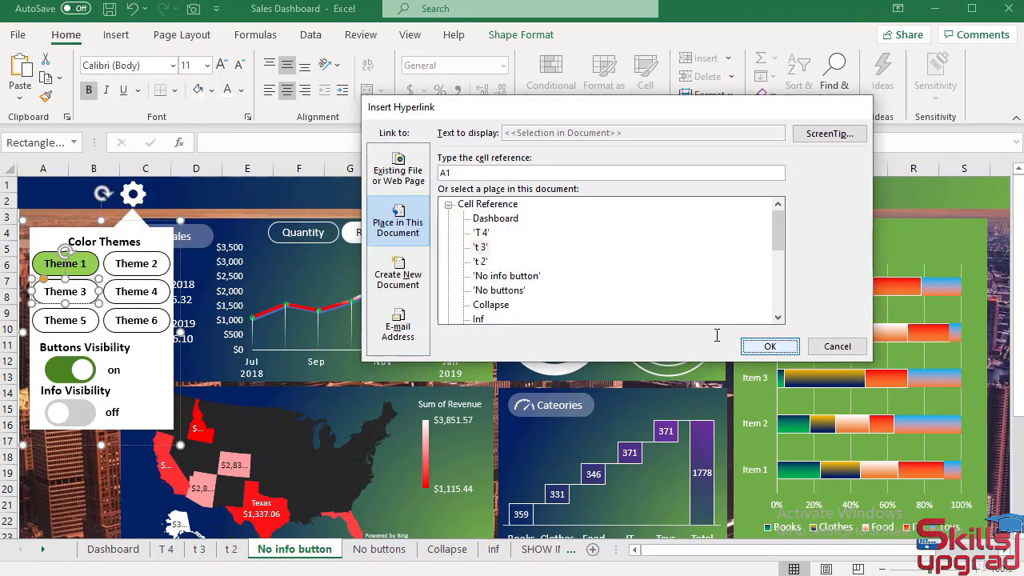
left_click(752, 344)
Hyperlink the Theme 4 button on the 'No info button' sheet to cell A1 of the 'T 4' sheet
right_click(140, 290)
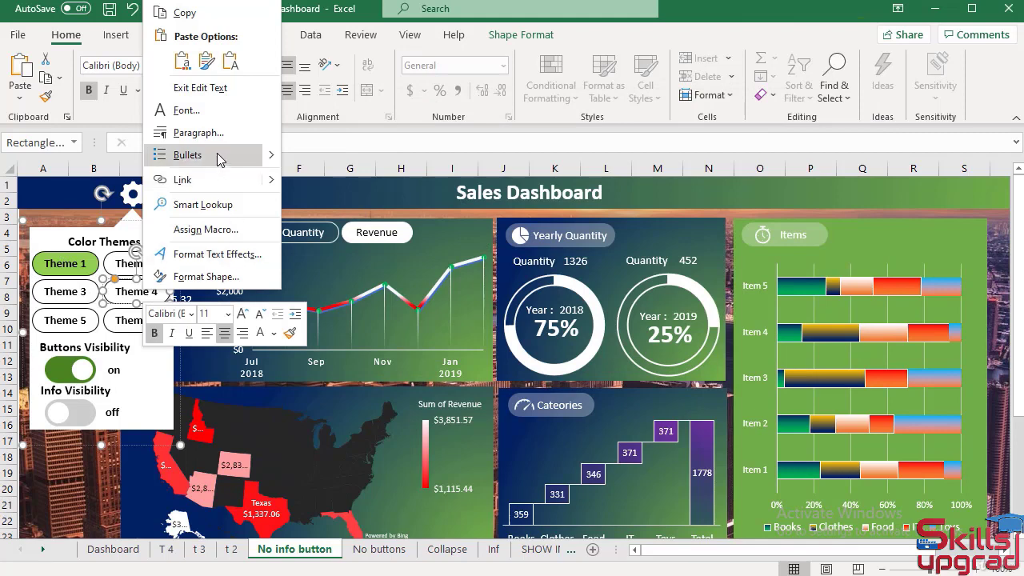
left_click(211, 181)
left_click(480, 233)
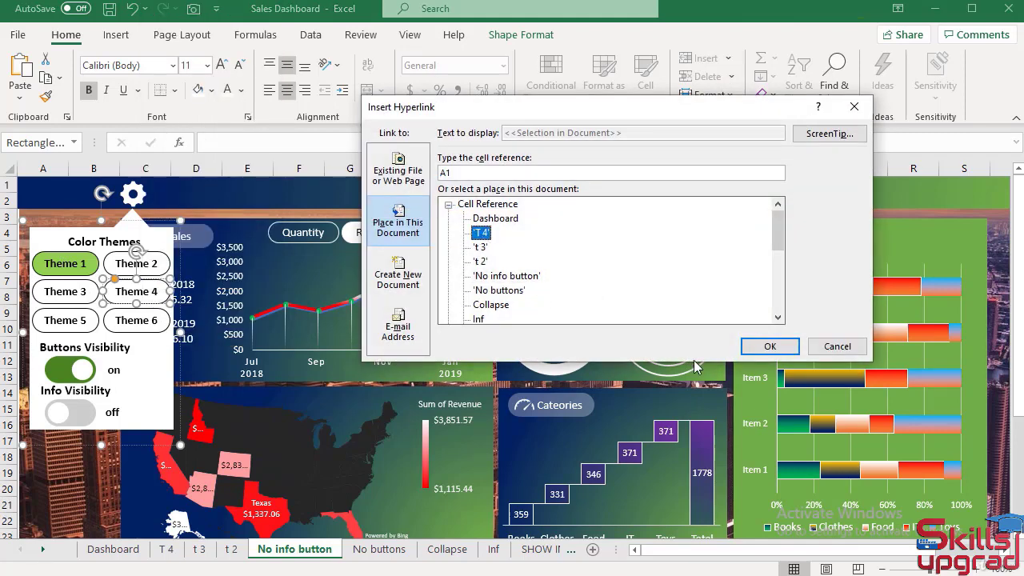
left_click(759, 345)
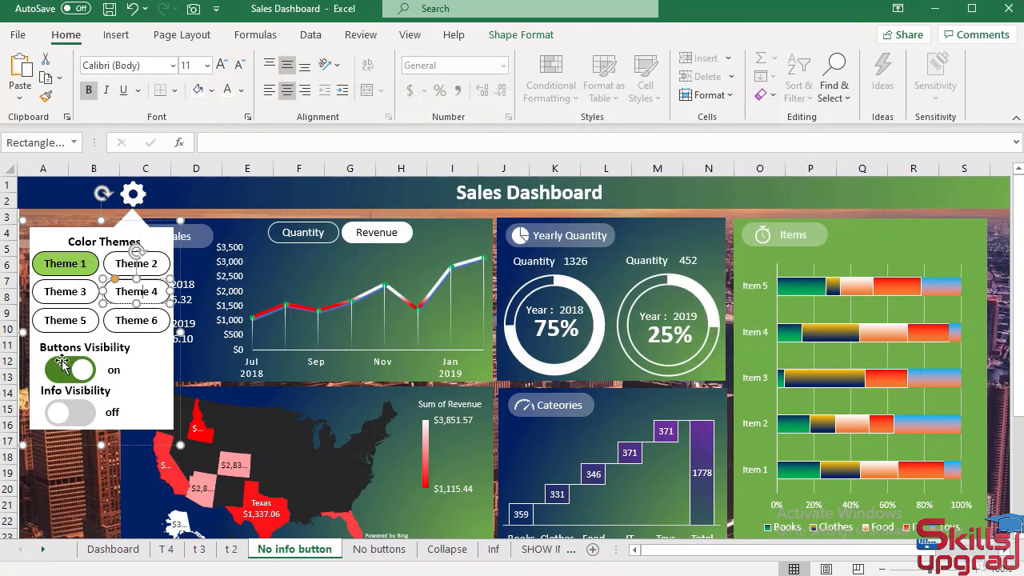
Hyperlink the Buttons Visibility toggle on the 'No info button' sheet to cell A1 of the 'No buttons' sheet
right_click(64, 368)
left_click(104, 256)
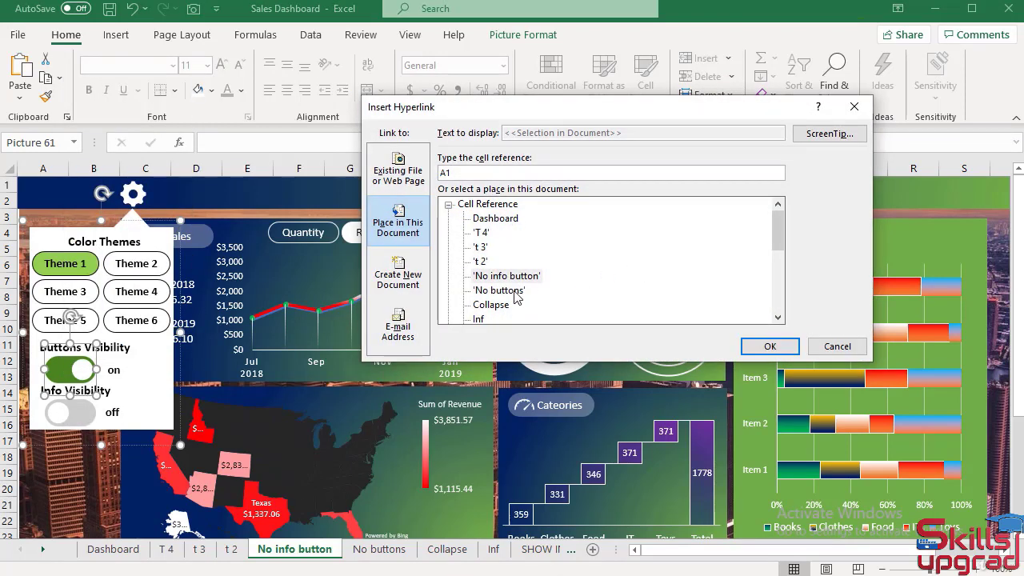
left_click(516, 292)
left_click(758, 347)
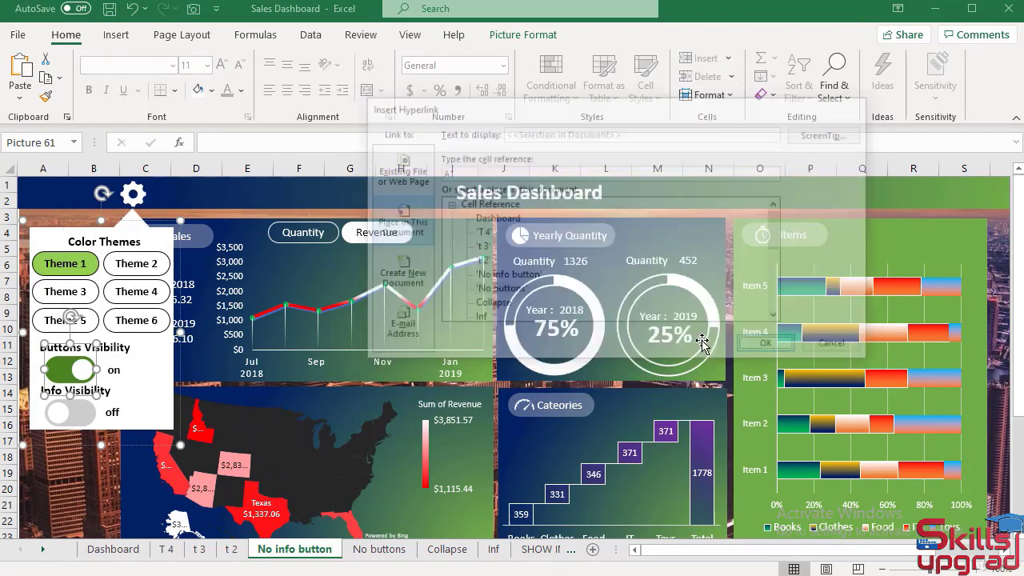
Hyperlink the Info Visibility toggle on the 'No info button' sheet to cell A1 of the Collapse sheet
right_click(74, 412)
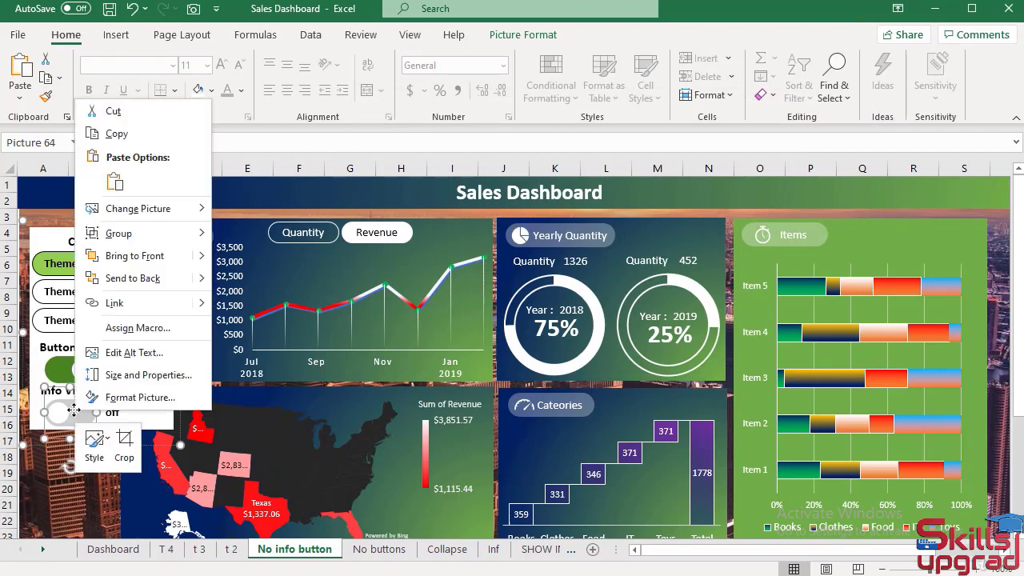
left_click(135, 305)
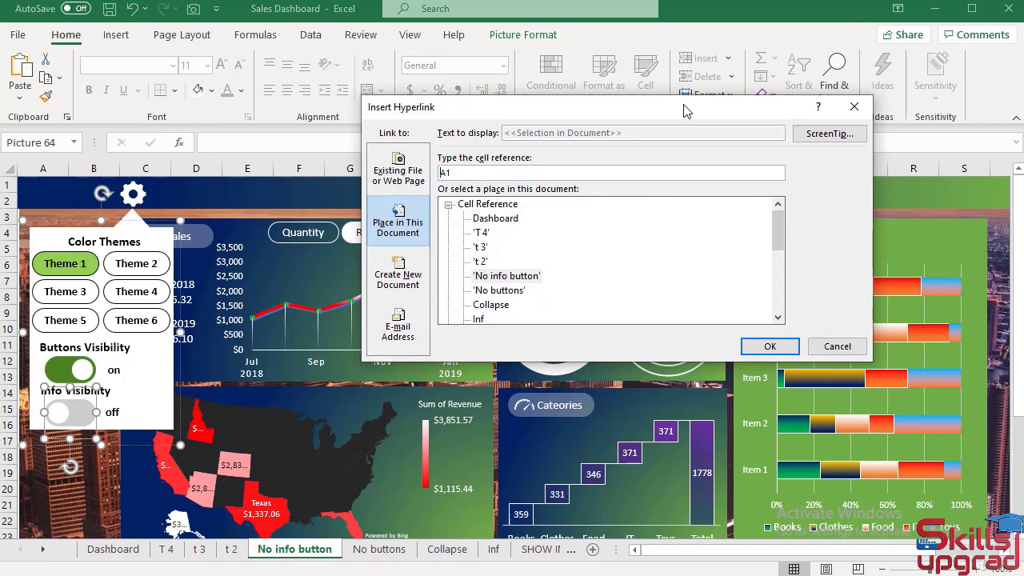
left_click_drag(684, 111, 661, 159)
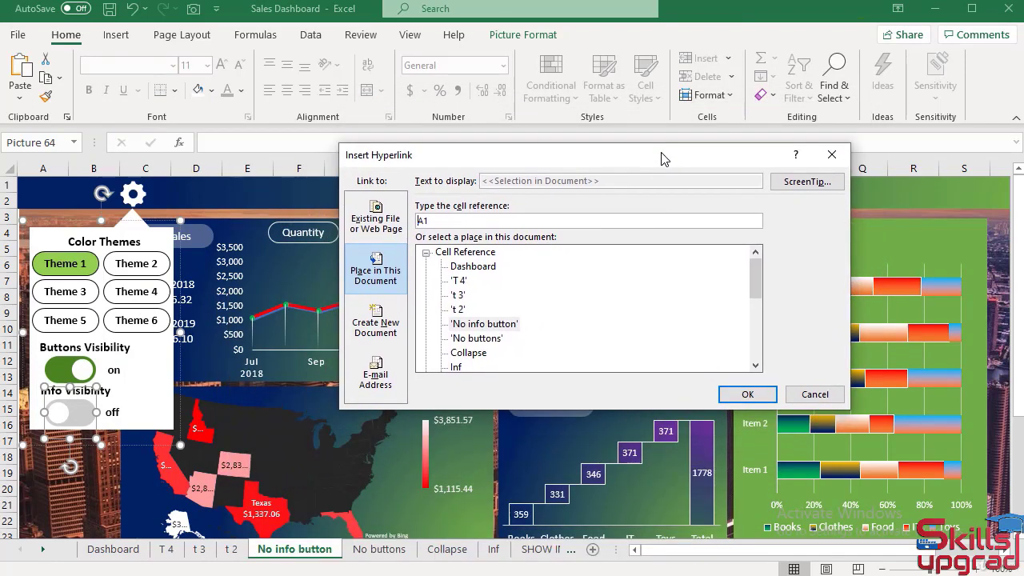
scroll(533, 332, "down", 2)
left_click(479, 269)
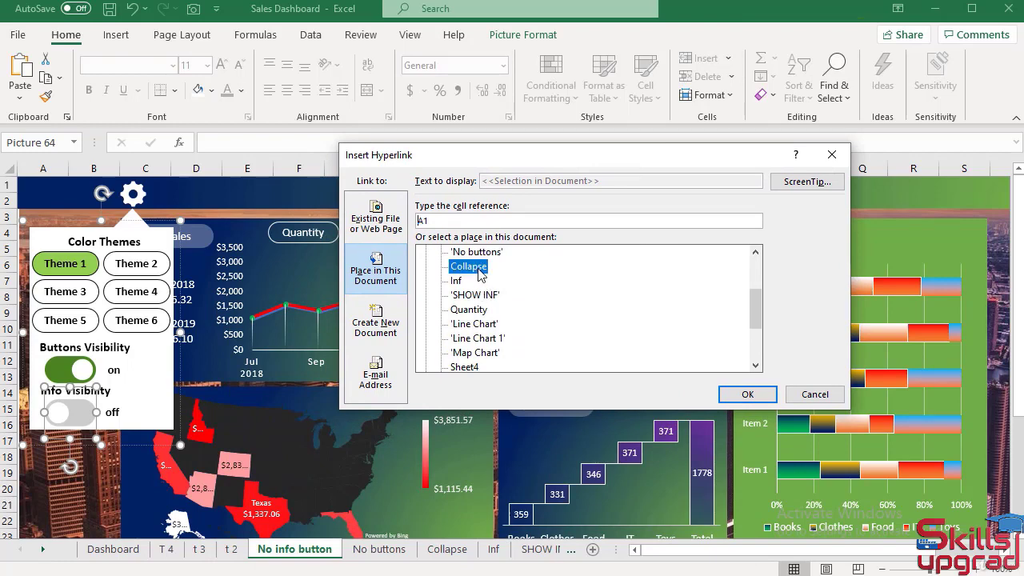
left_click(747, 393)
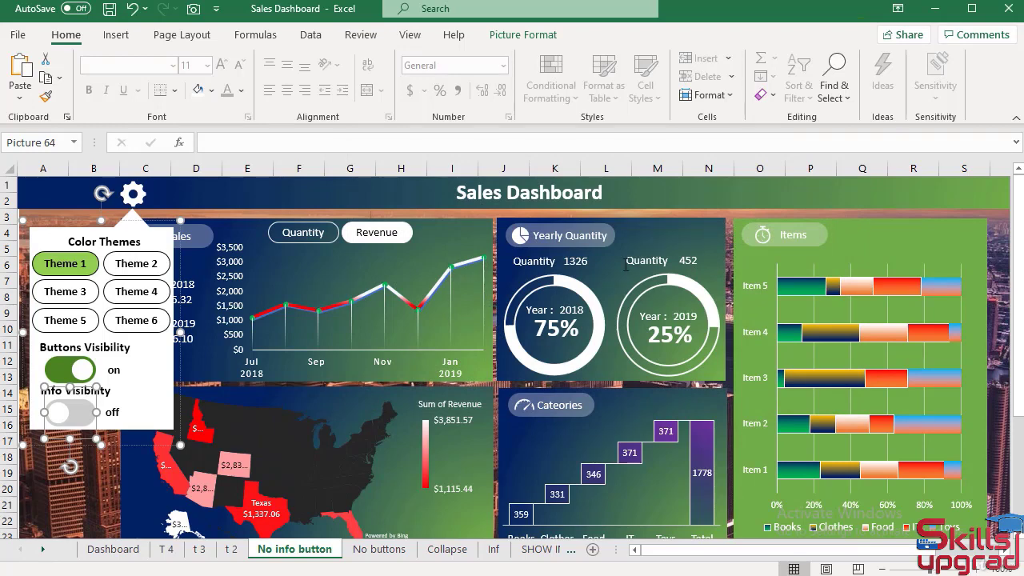
Clear the object selection on the 'No info button' sheet and return to the Dashboard sheet
left_click(104, 552)
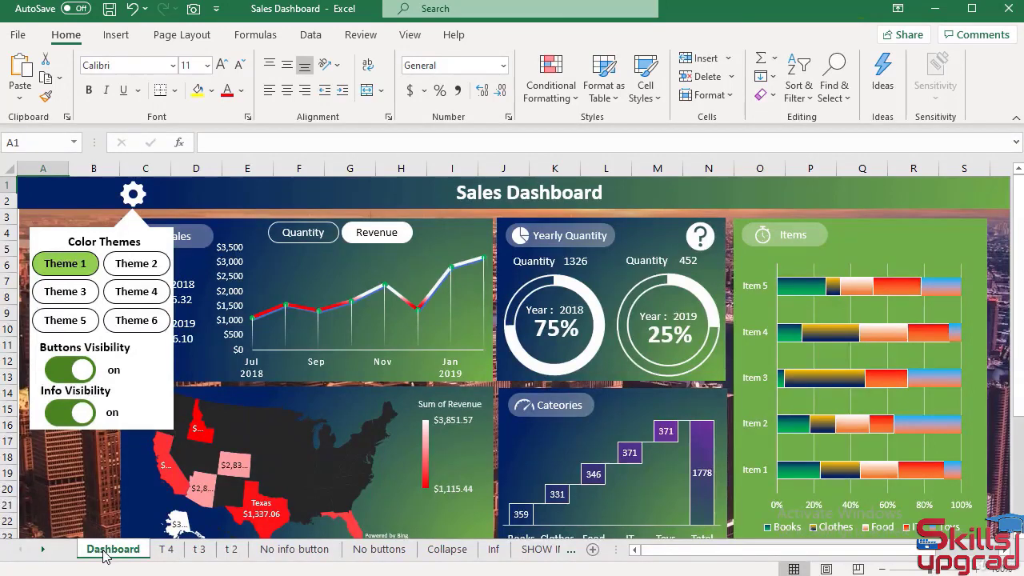
left_click(294, 549)
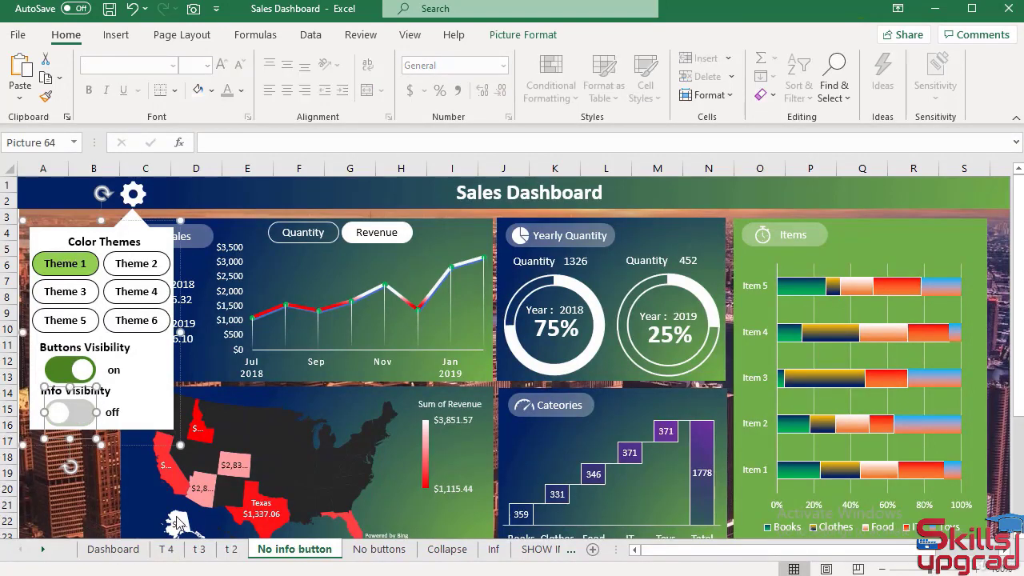
left_click(125, 502)
left_click(90, 500)
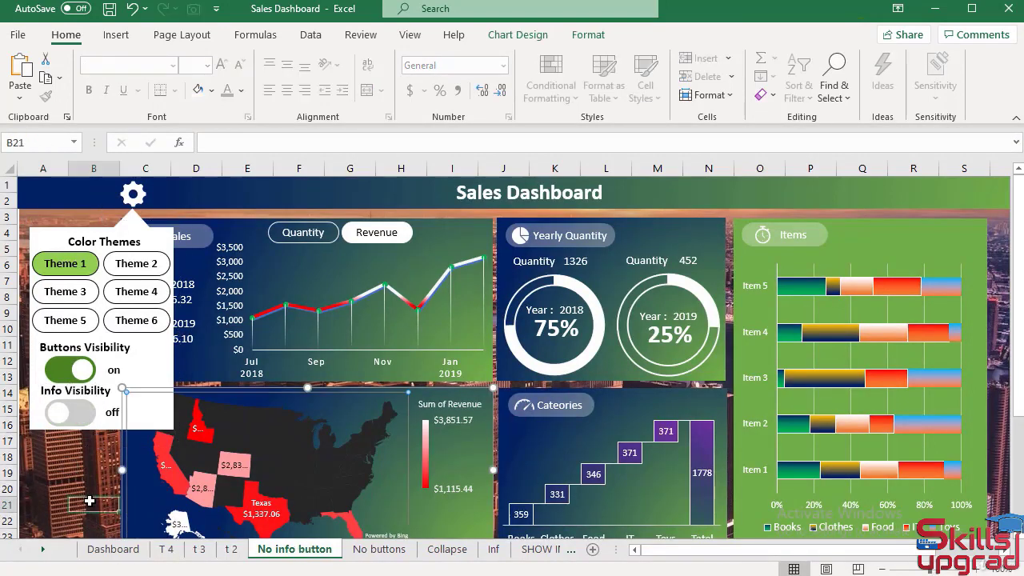
left_click(96, 551)
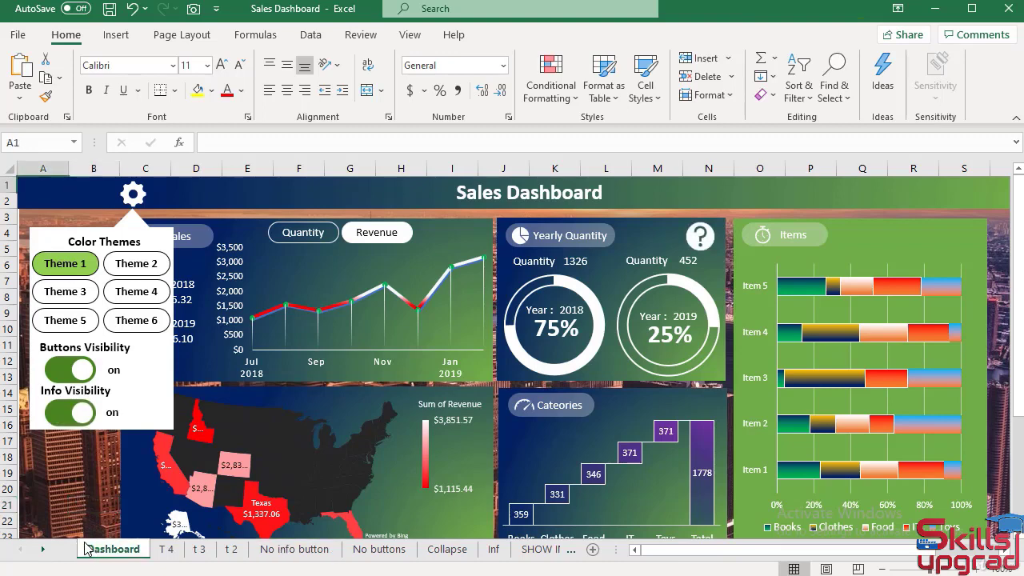